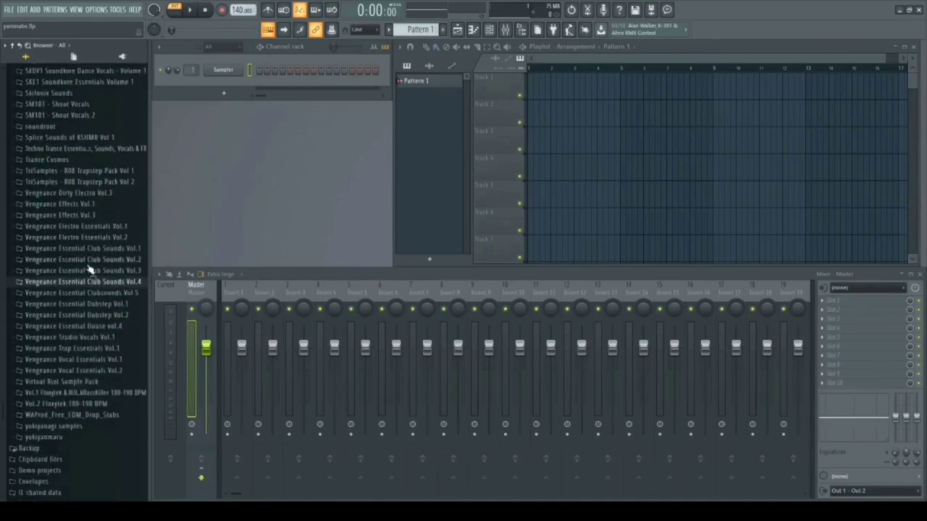
Step: Close the Serum plugin window and open the Serum channel's piano roll
scroll(90, 307, "up", 4)
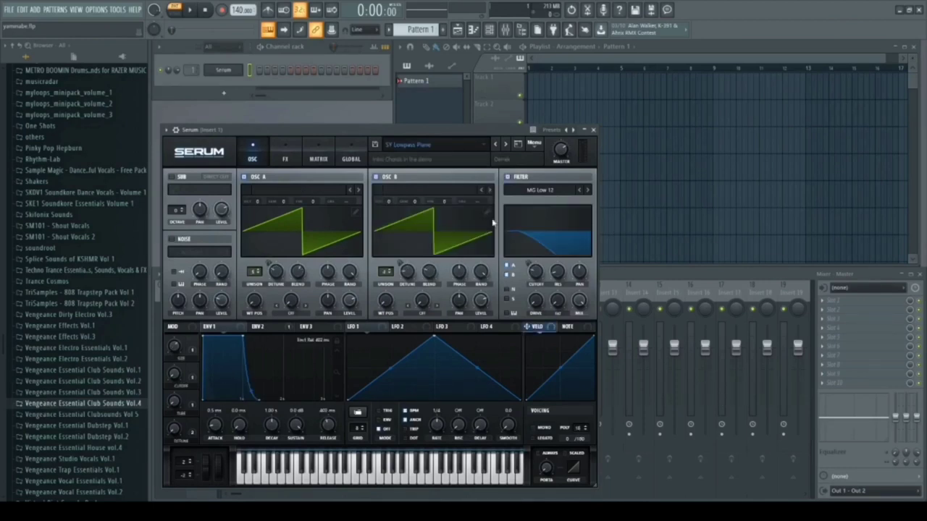
left_click_drag(559, 133, 715, 103)
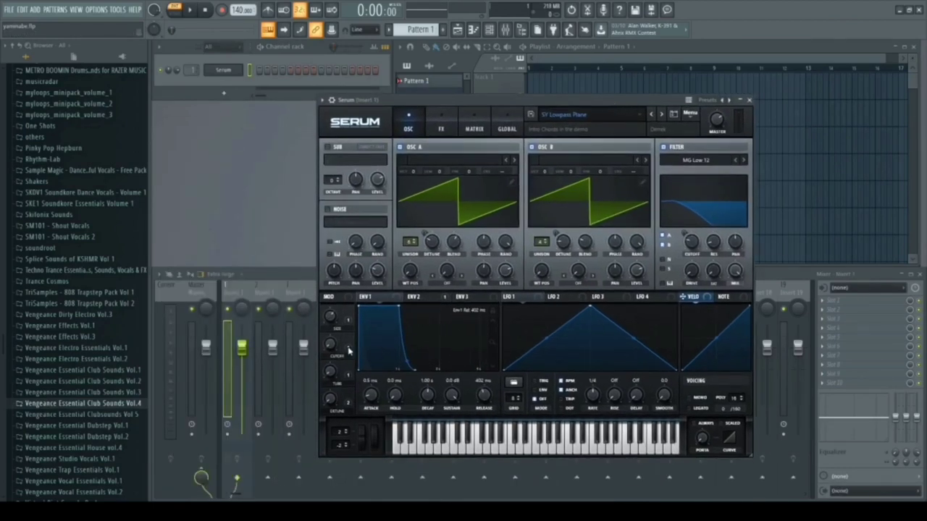
left_click(748, 100)
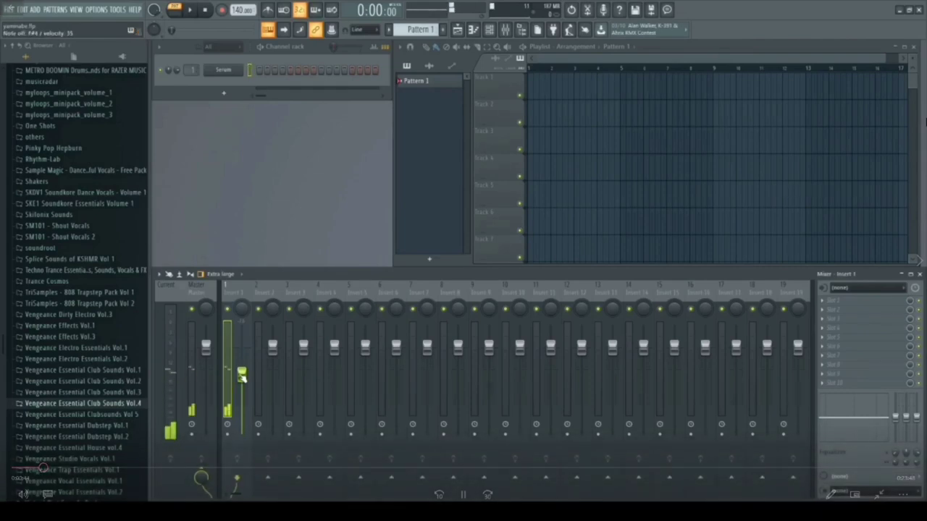
left_click(242, 71)
key("F7")
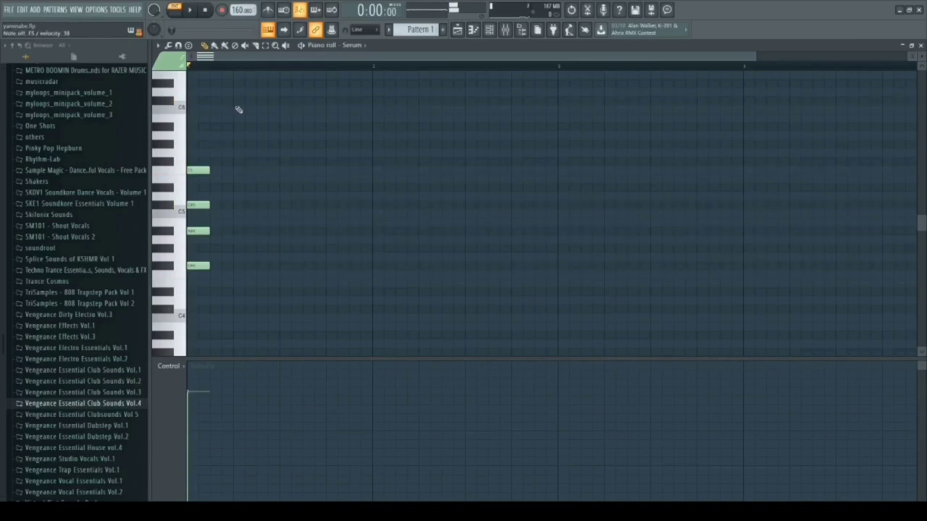
Step: Play back the six-note opening chord several times from the pattern start to audition it
scroll(235, 119, "up", 2)
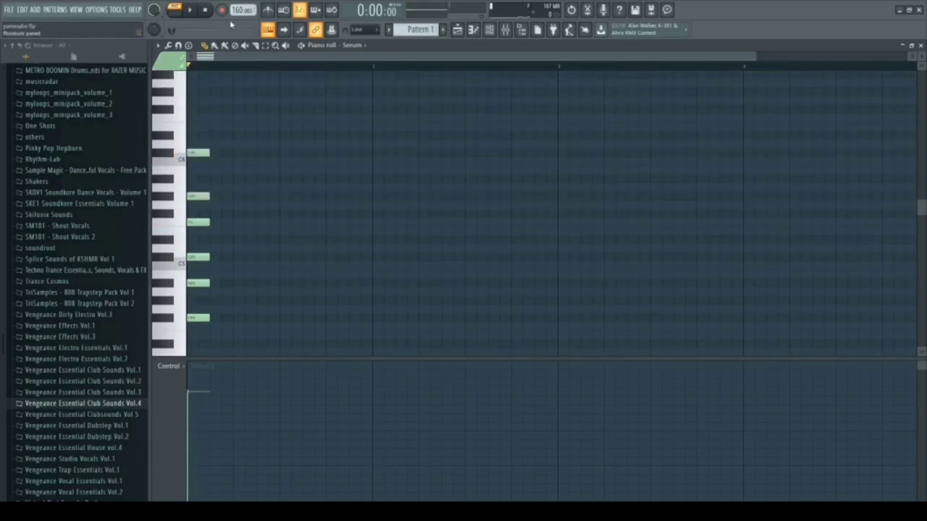
left_click(199, 14)
key("space")
key("space")
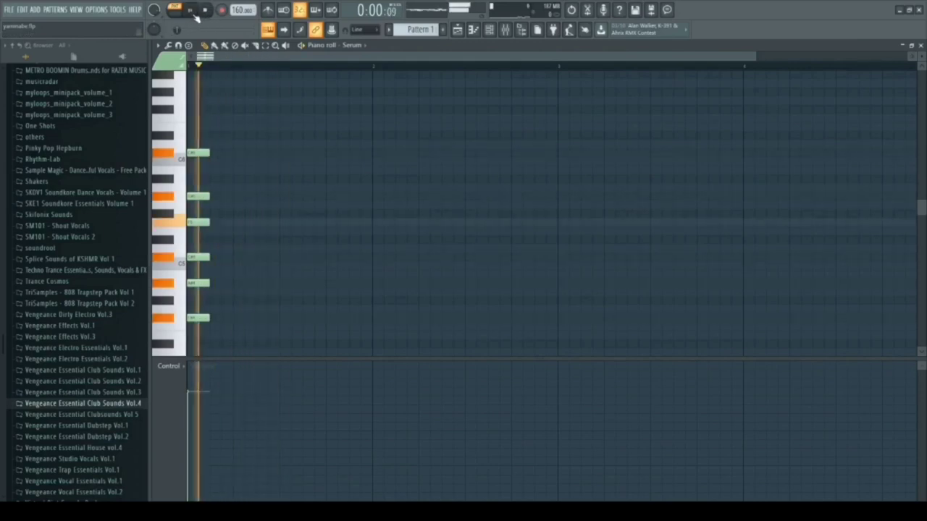
left_click(203, 13)
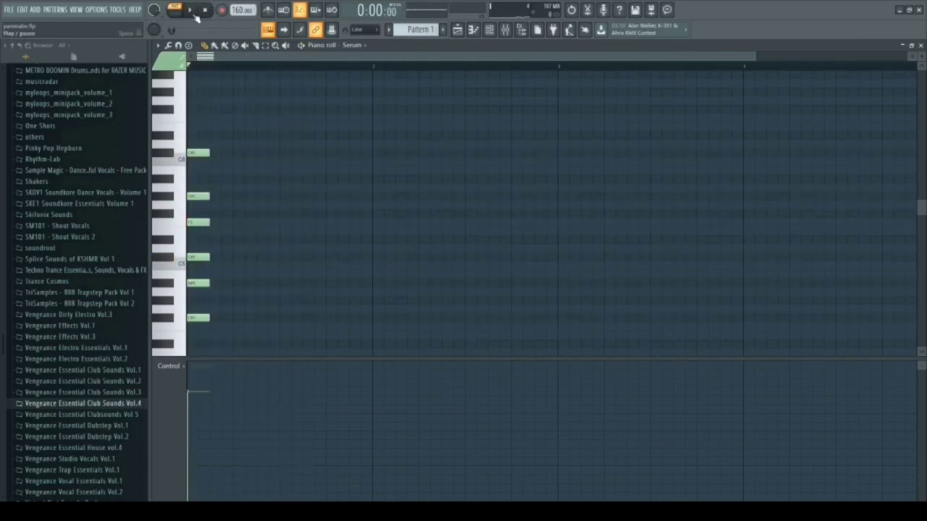
left_click(192, 11)
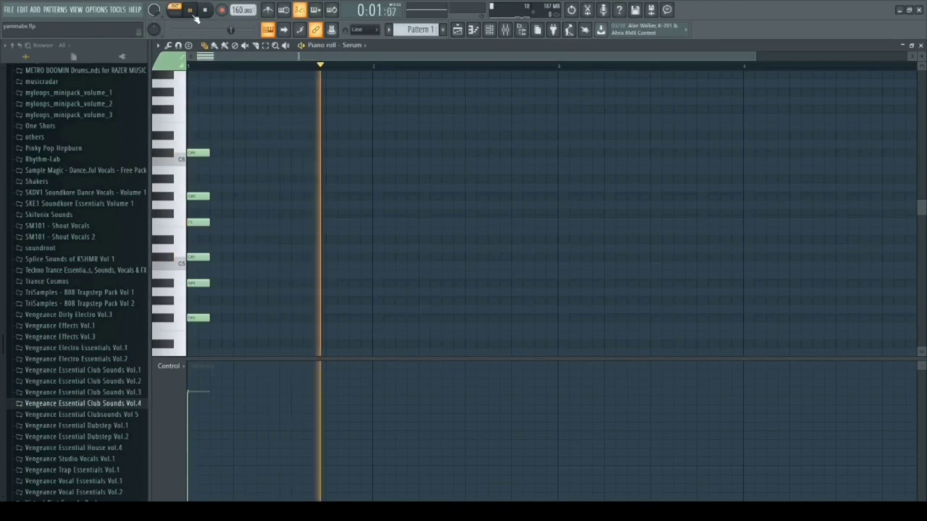
left_click(191, 11)
left_click(205, 11)
left_click(191, 10)
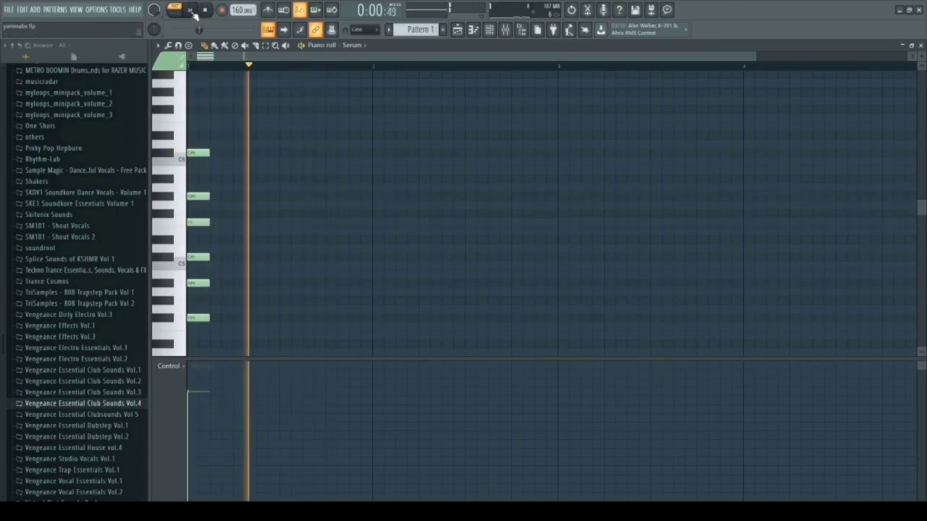
left_click(205, 12)
left_click(191, 11)
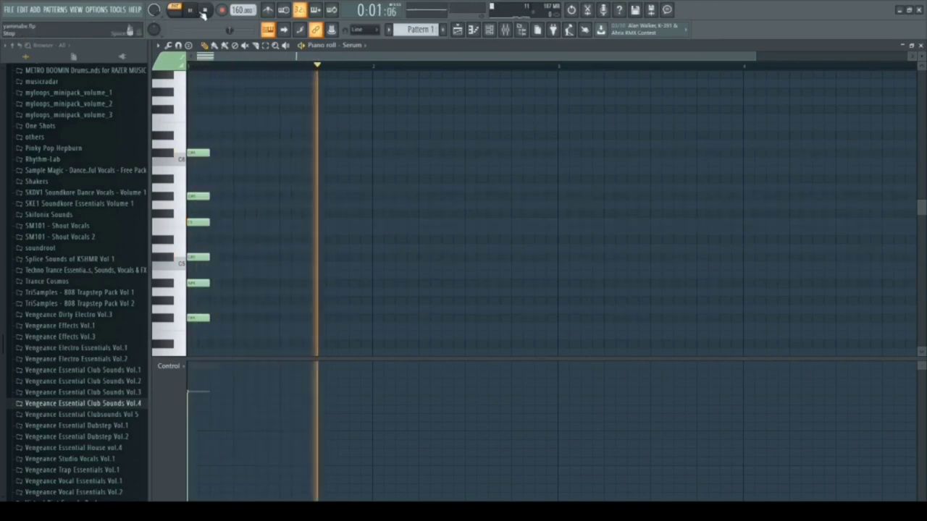
left_click(205, 11)
left_click(191, 10)
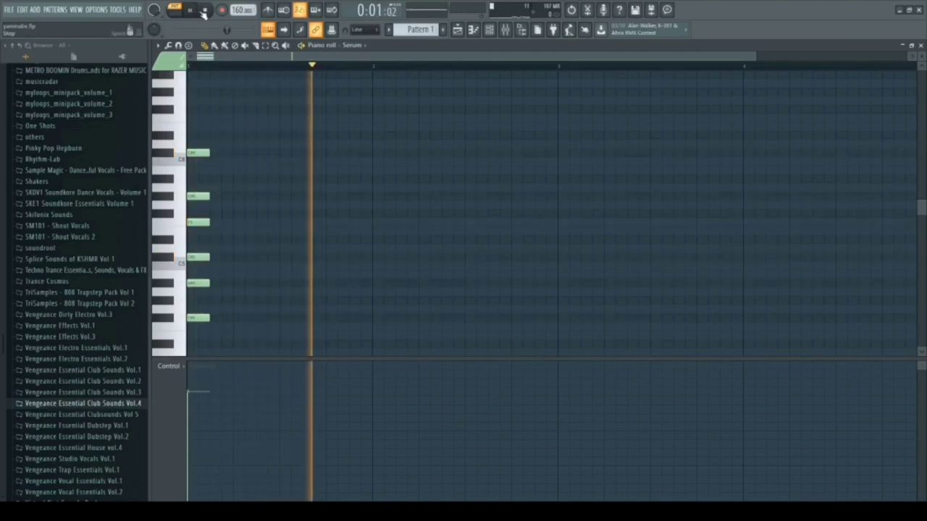
left_click(205, 12)
left_click(191, 11)
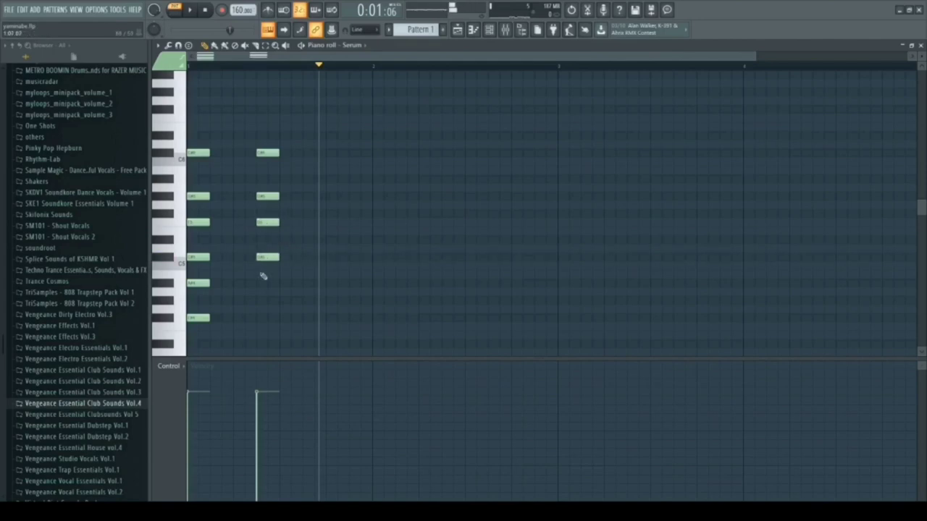
Step: Complete the second chord with its lowest notes, A#4 and F#4, and play both chords back
left_click_drag(262, 323, 262, 316)
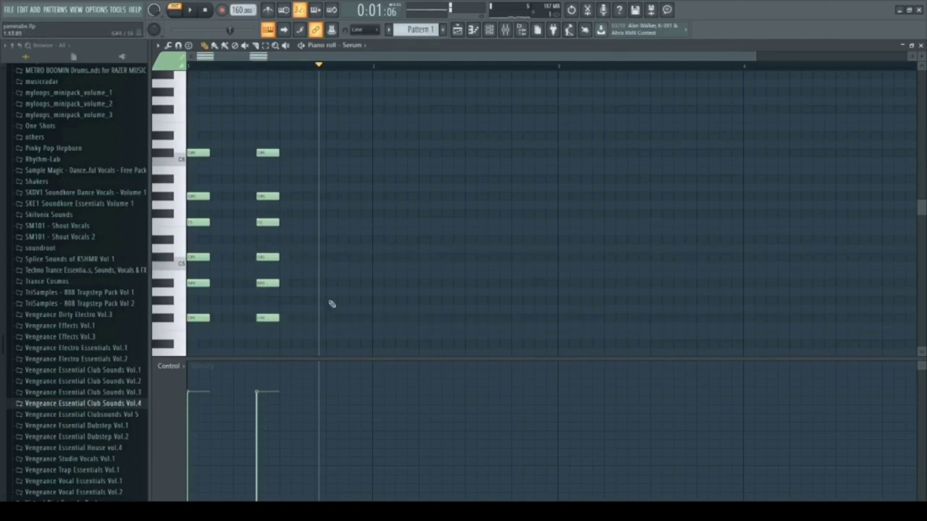
scroll(202, 92, "up", 2)
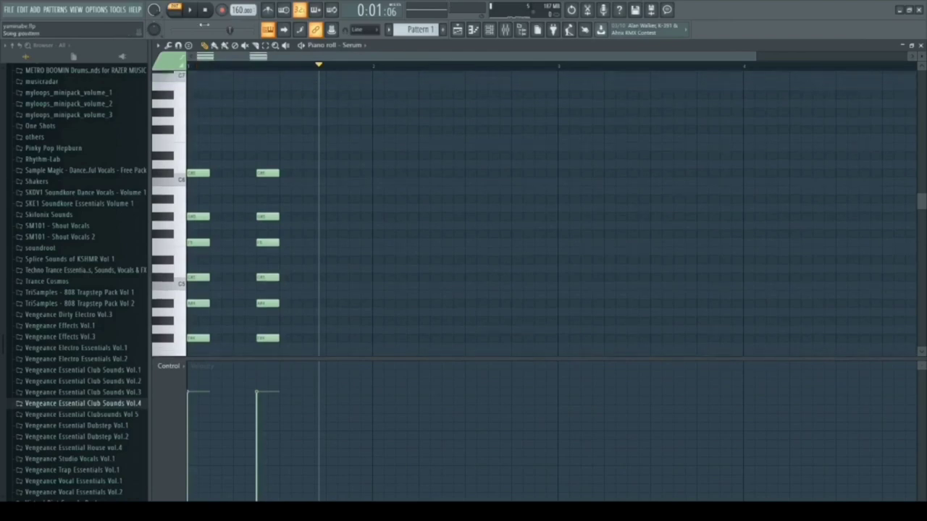
left_click(190, 11)
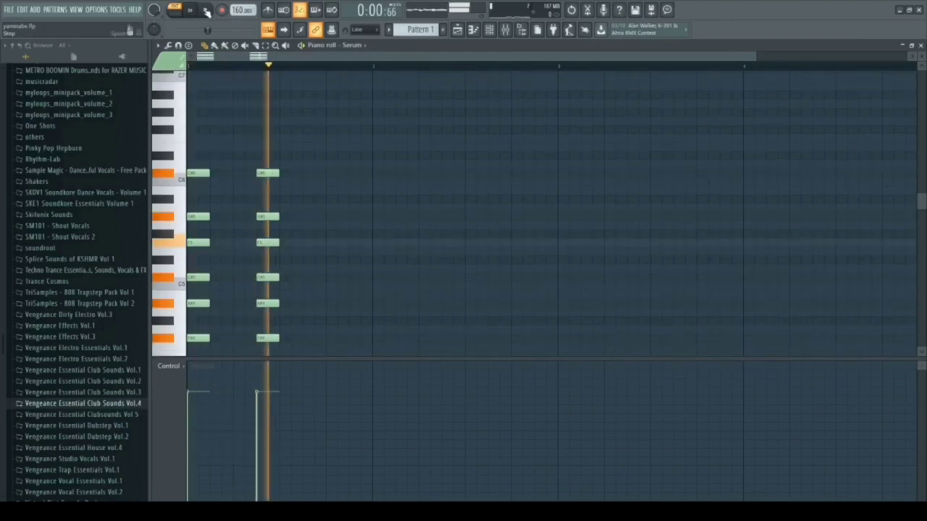
left_click(196, 14)
left_click(191, 10)
left_click(206, 10)
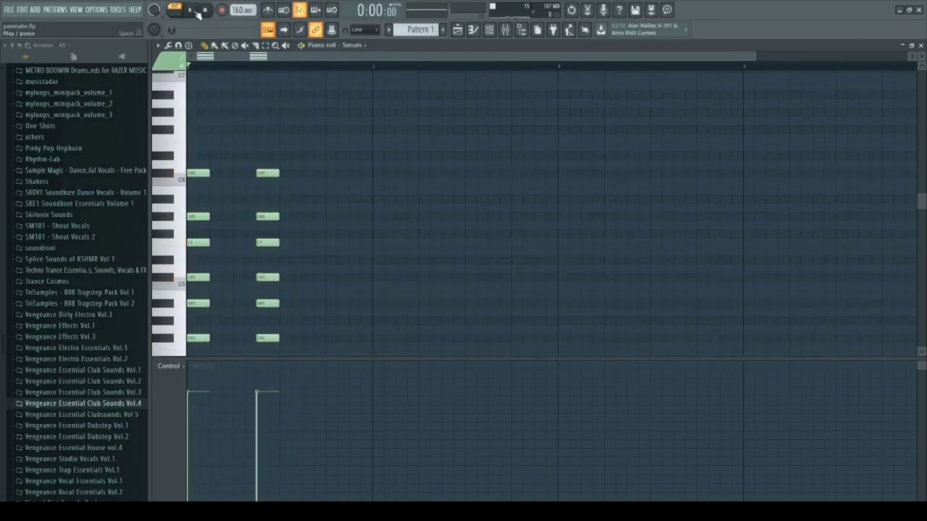
key("space")
left_click(205, 11)
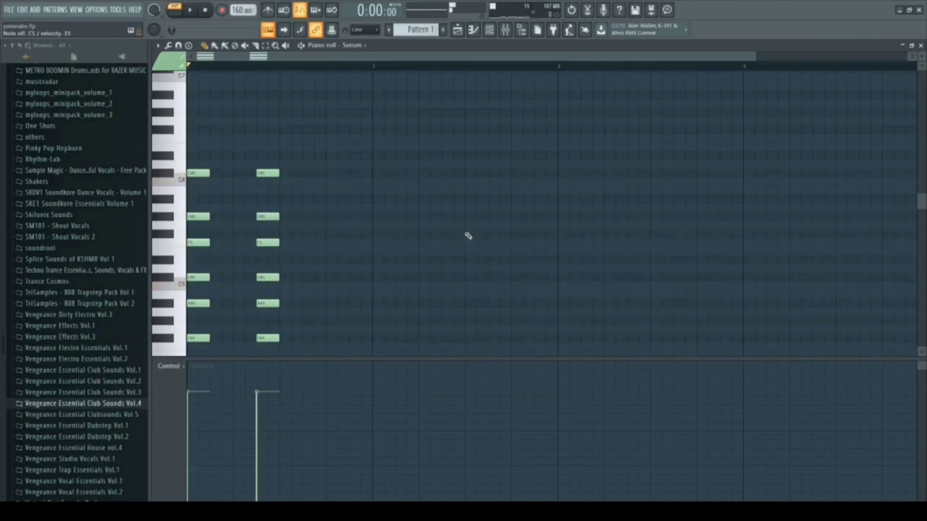
Step: Draw a G#4 note after the second chord to start the third chord
scroll(362, 275, "down", 2)
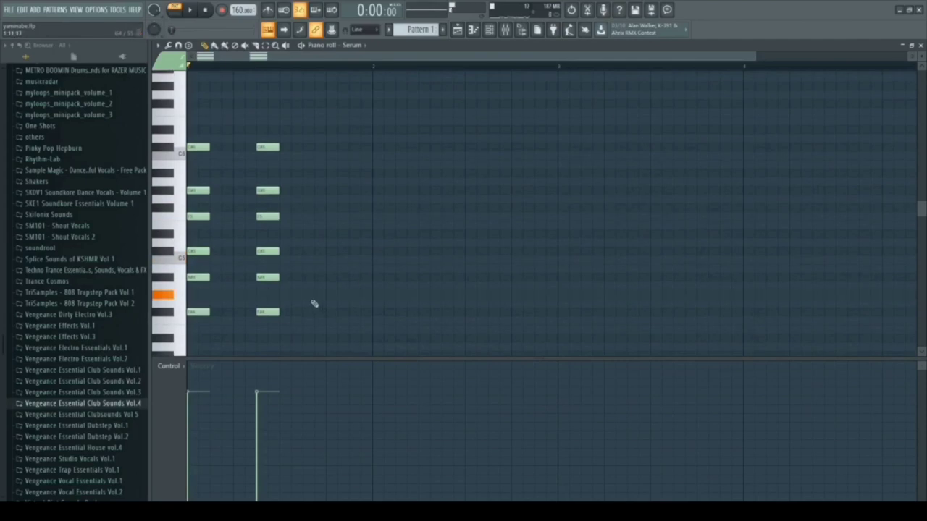
left_click_drag(309, 296, 336, 292)
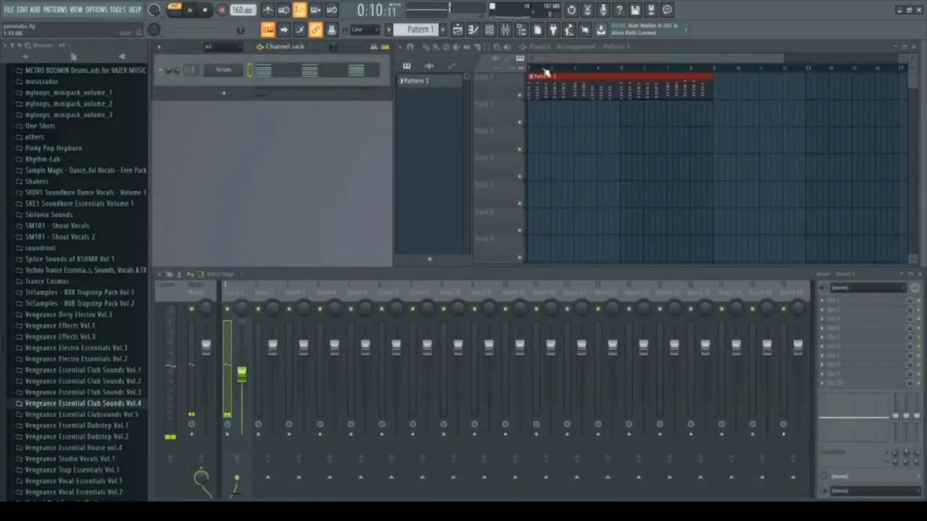
Step: Switch to song mode, lower Insert 1's volume to about -12 dB and close the Soundgoodizer window
key("l")
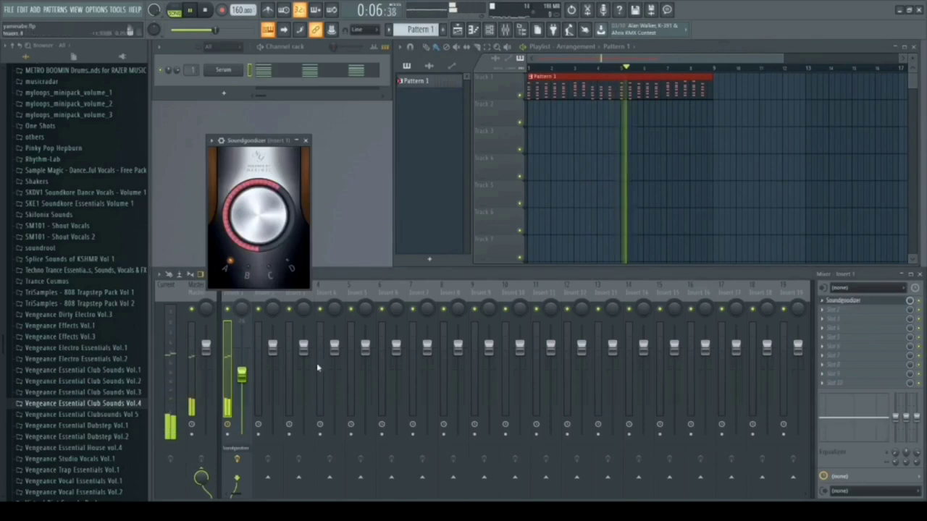
left_click_drag(250, 378, 250, 399)
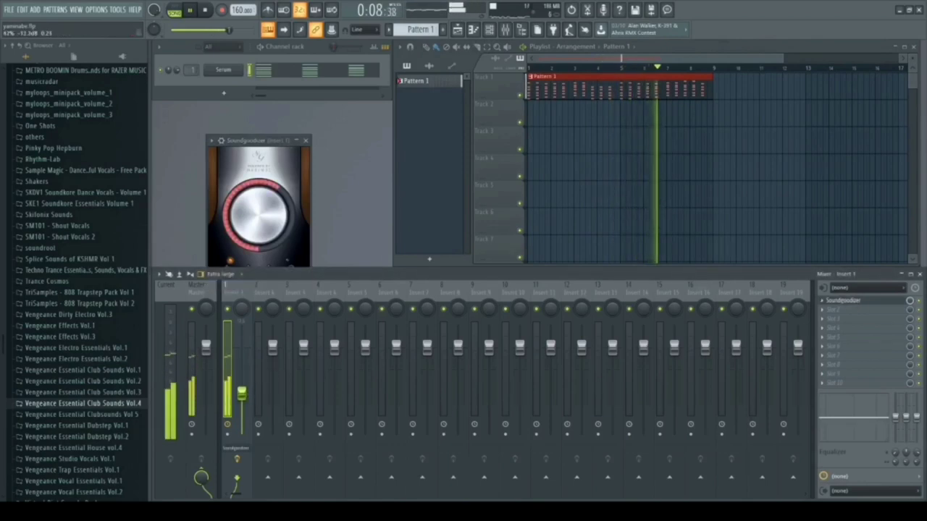
left_click(305, 140)
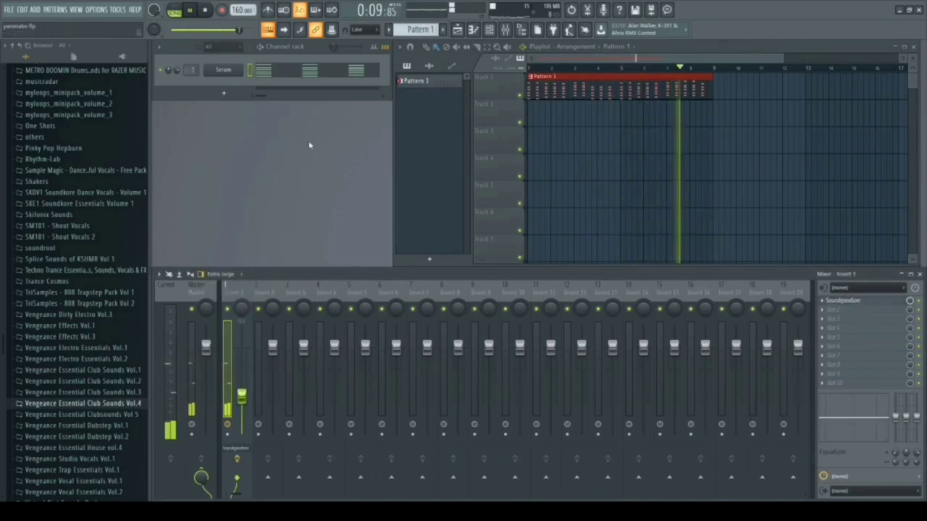
Step: Place a second Pattern 1 clip at bar 9 on Track 1 and check it in playback
left_click(739, 87)
left_click_drag(748, 86, 737, 86)
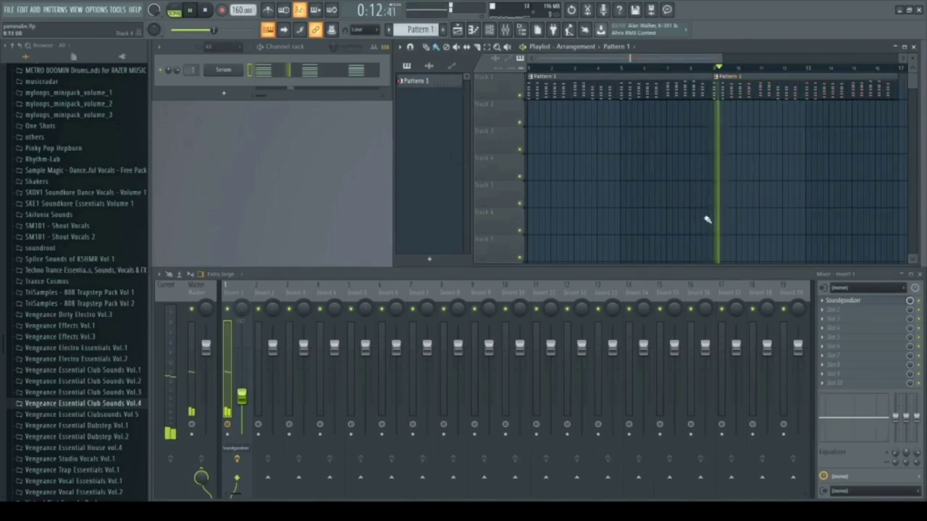
key("space")
key("space")
Step: Browse the Cymatics samples to the Future Bass Starter Pack and open its Loops - Top folder within Drums - Loops
scroll(91, 284, "up", 5)
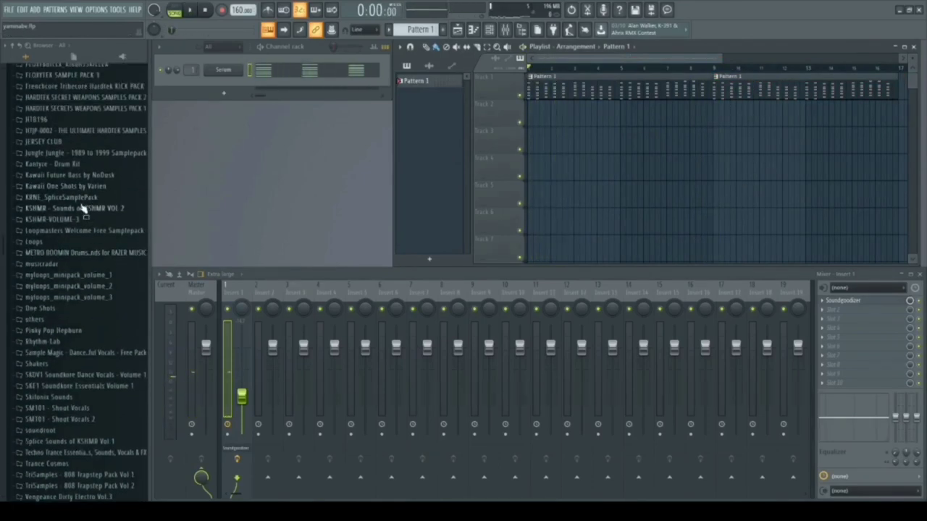
scroll(83, 207, "up", 9)
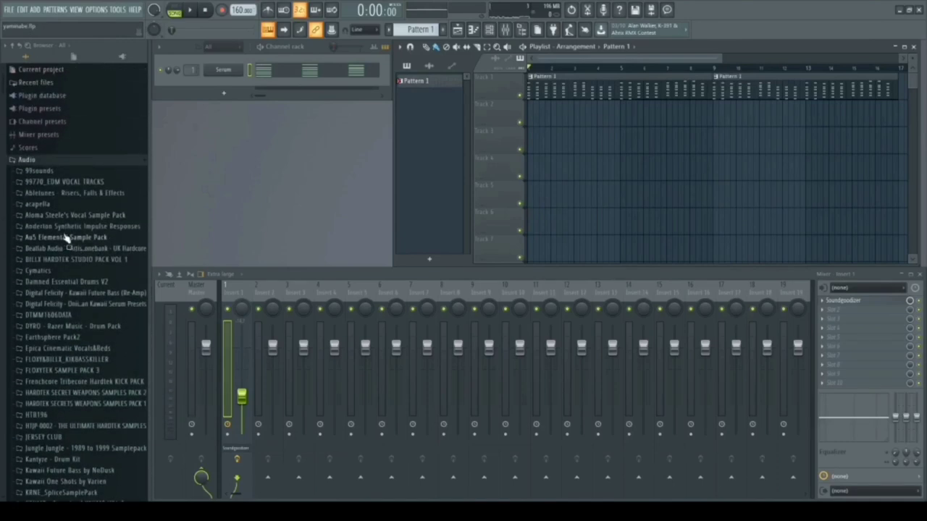
left_click(54, 272)
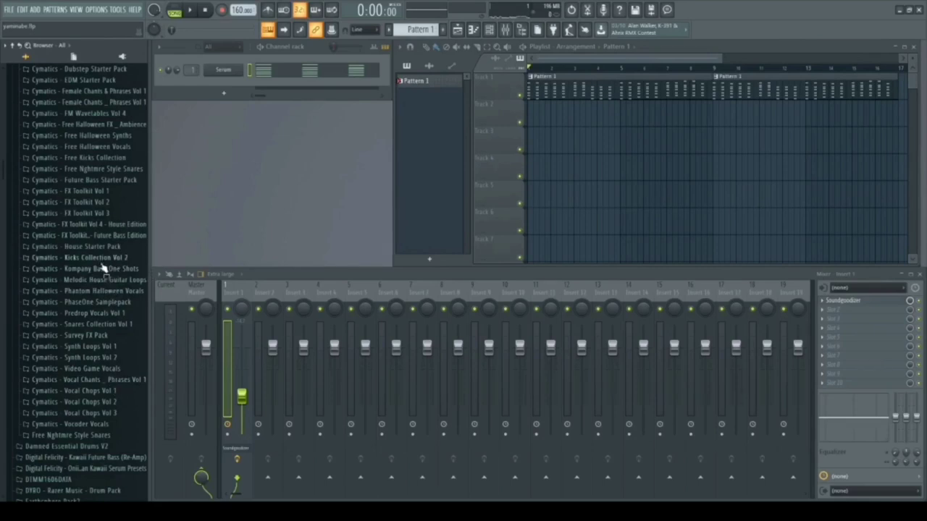
scroll(109, 225, "up", 2)
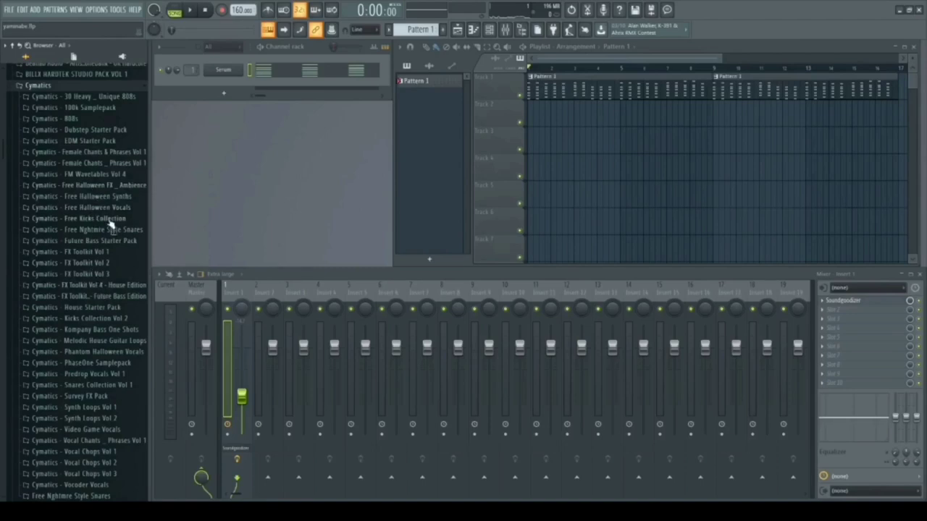
scroll(107, 280, "down", 4)
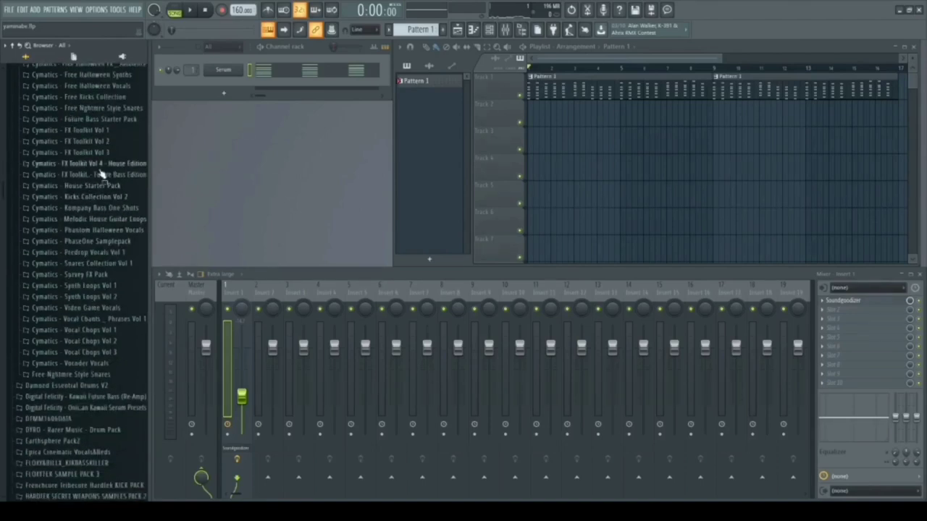
scroll(103, 176, "up", 2)
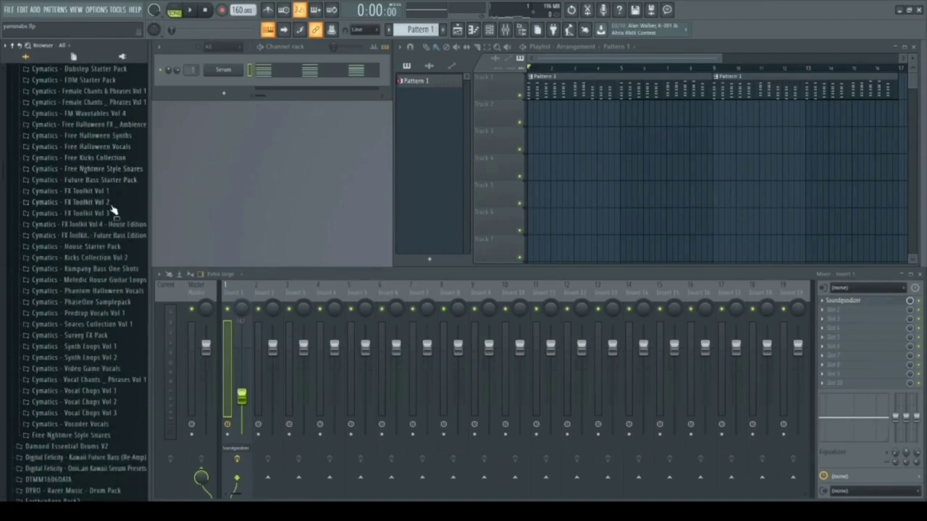
left_click(111, 181)
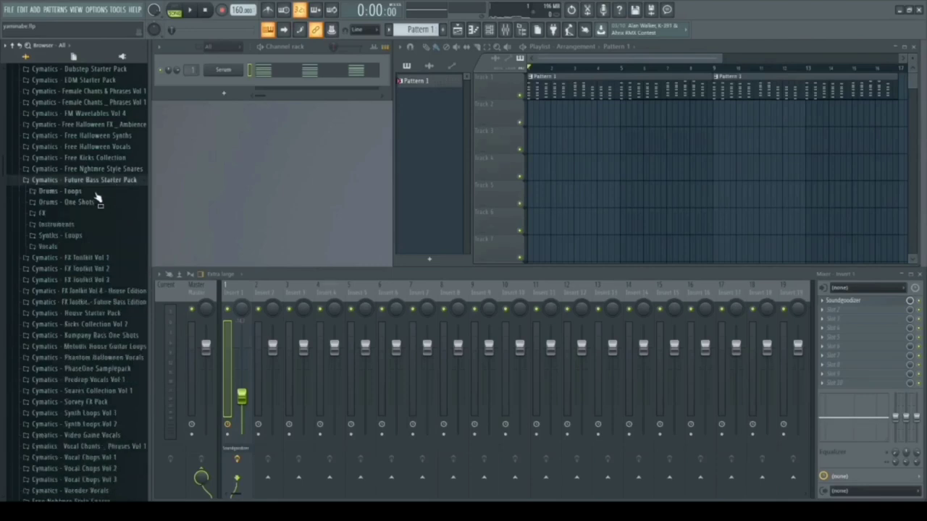
left_click(96, 192)
left_click(103, 226)
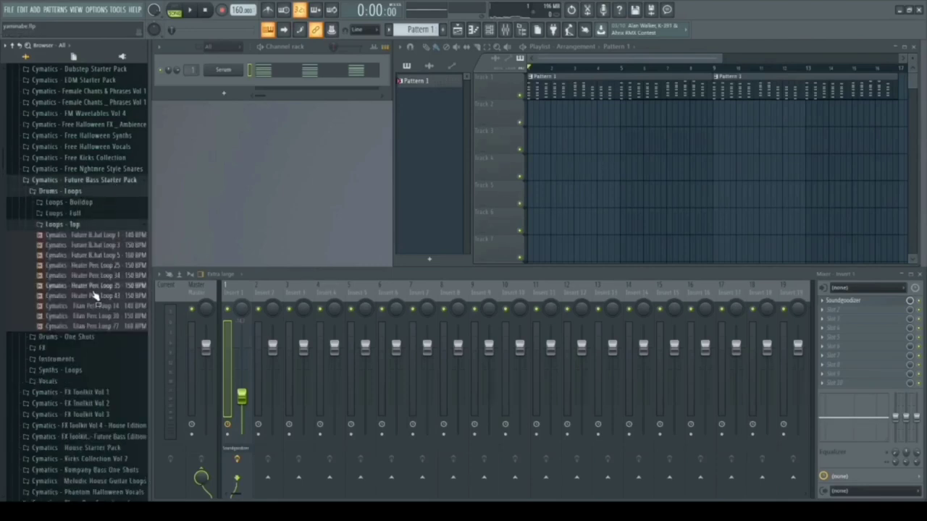
Step: Preview Heater Perc Loop 25 and Loop 34, and try Loop 34 as a clip on Track 3
left_click(93, 265)
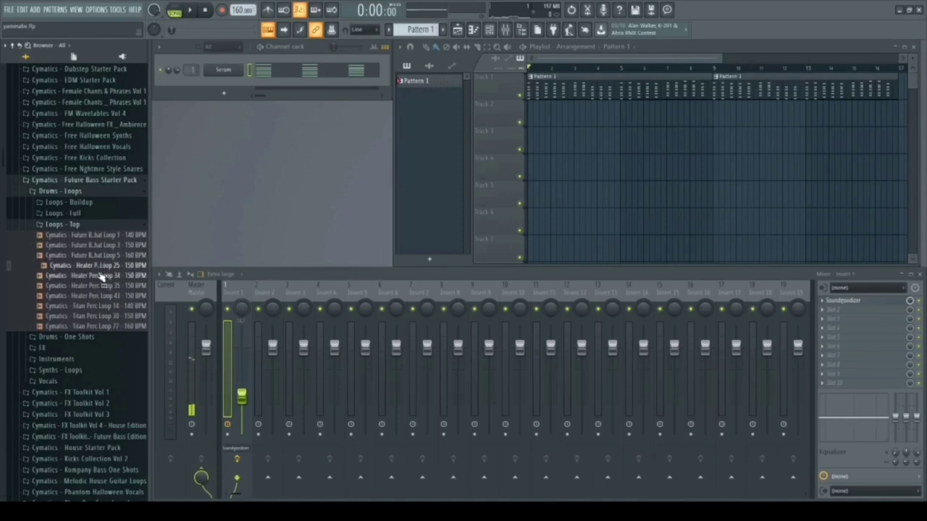
left_click(101, 276)
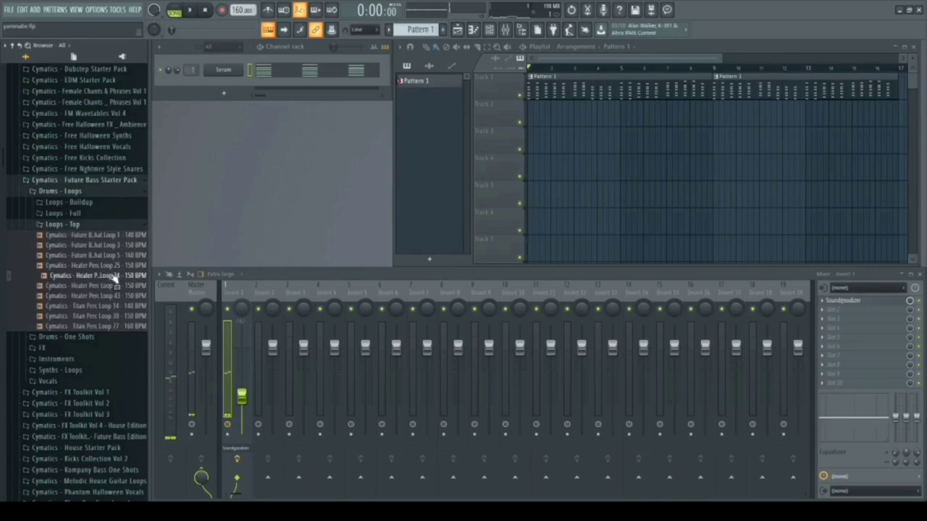
left_click_drag(112, 278, 560, 142)
right_click(560, 142)
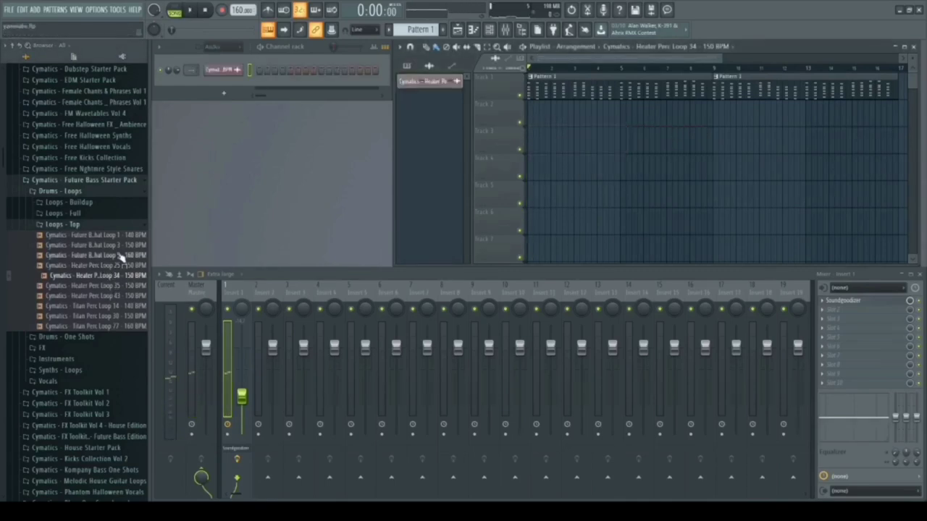
Step: Place the Cymatics Heater Perc Loop 25 - 150 BPM sample at bar 1 on Track 3
left_click(109, 265)
left_click_drag(108, 265, 560, 144)
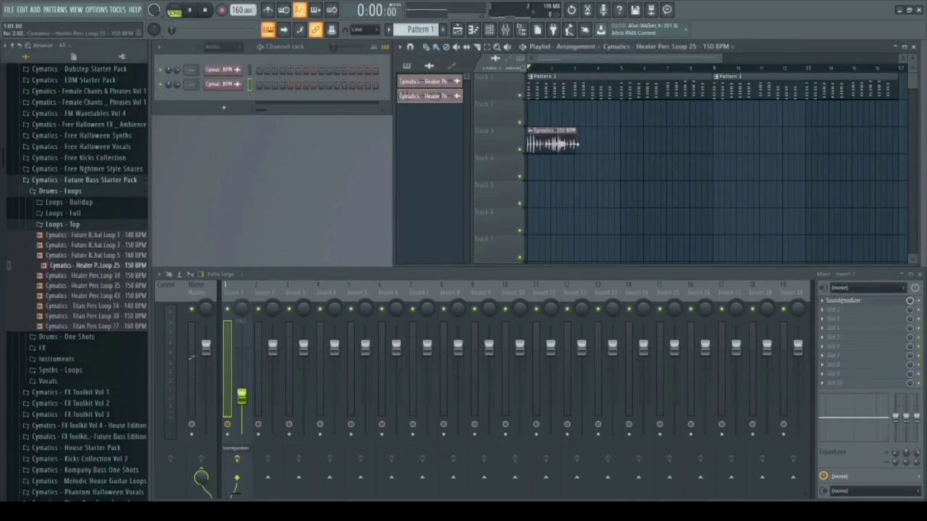
Step: Replace the Track 3 clip with Cymatics Heater Perc Loop 35 - 150 BPM at bar 1 and time-stretch it to four bars
right_click(560, 144)
left_click_drag(102, 286, 550, 123)
double_click(570, 138)
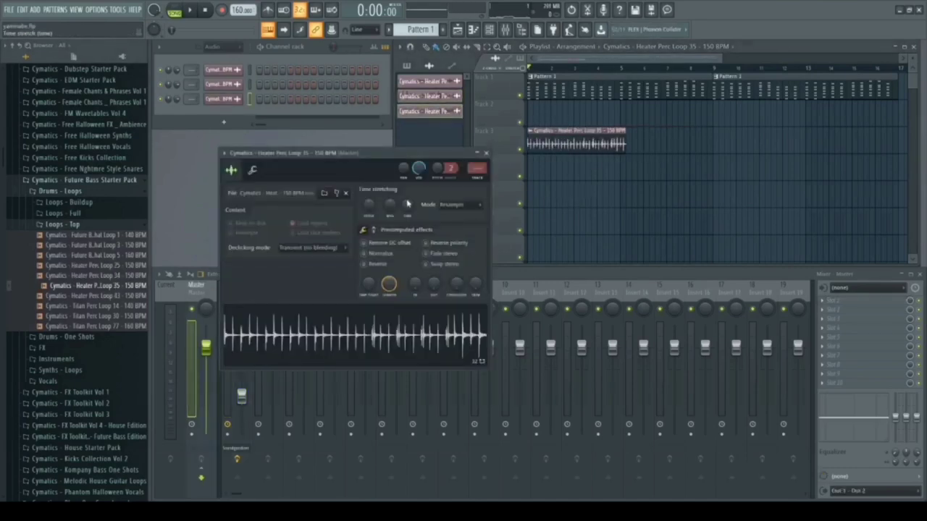
left_click_drag(408, 205, 408, 196)
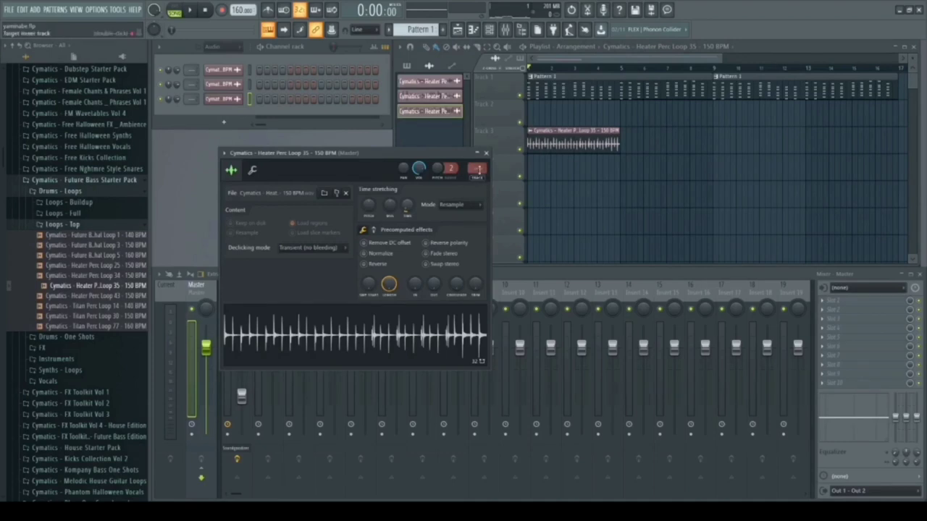
Step: Assign Heater Perc Loop 35 to a mixer insert and move its clip to bar 9 on Track 2
left_click_drag(478, 170, 479, 168)
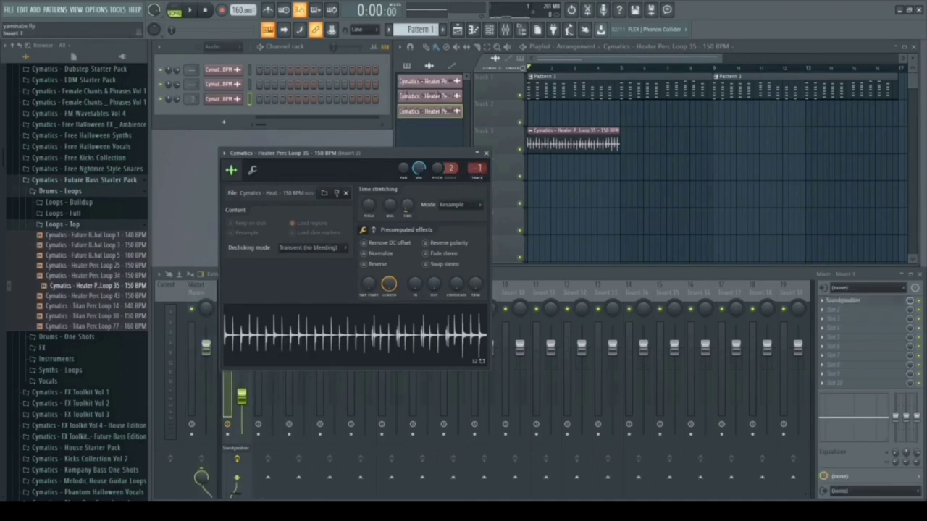
left_click(486, 154)
left_click_drag(572, 138, 757, 110)
key("space")
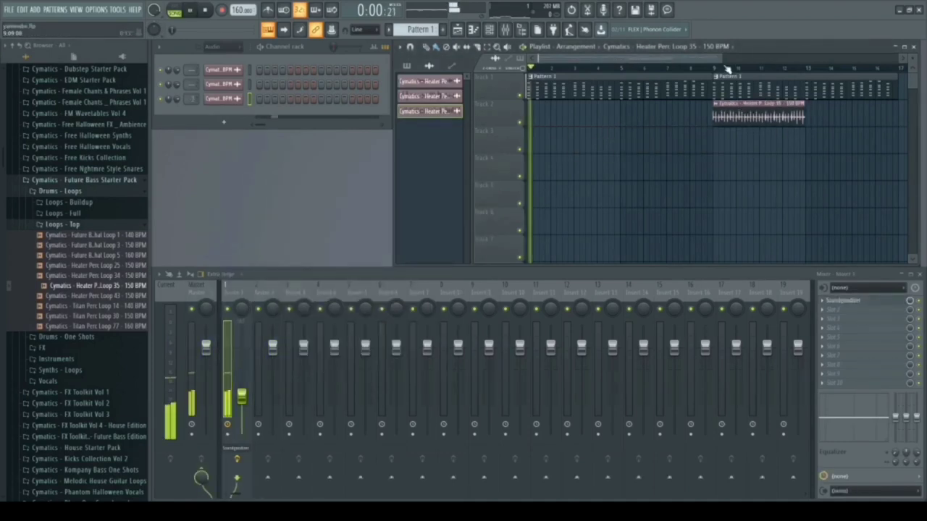
left_click_drag(726, 64, 898, 62)
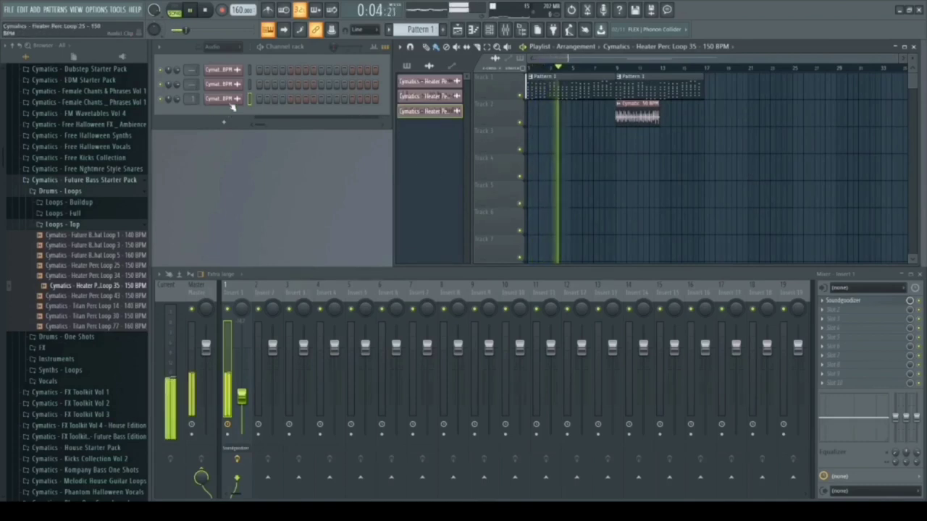
Step: Lower the Insert 2 fader to about -16.6 dB and place a second Heater Perc Loop 35 clip at bar 13 on Track 2
left_click(272, 349)
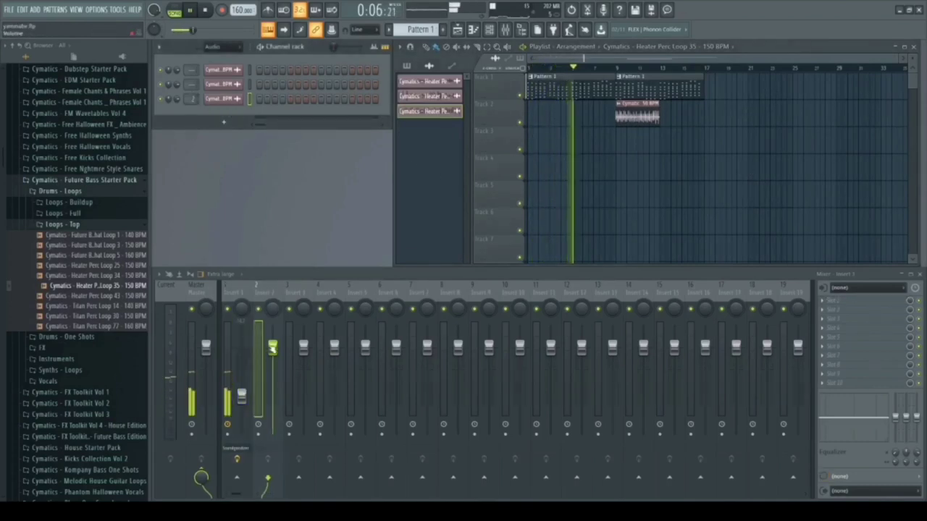
left_click_drag(273, 349, 273, 400)
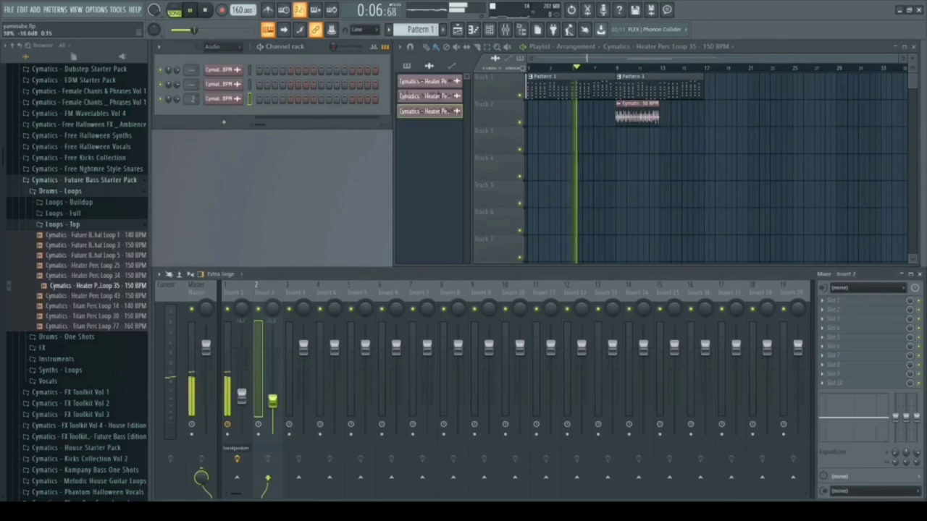
left_click(667, 115)
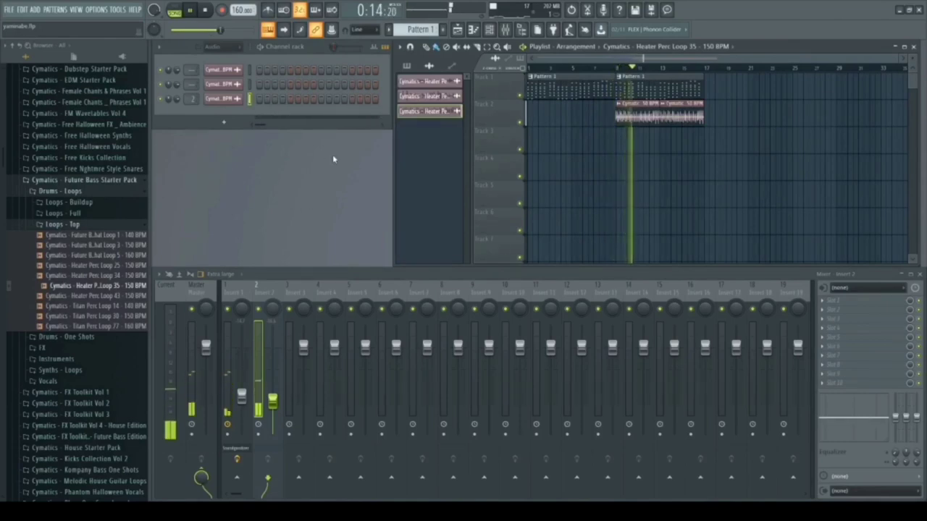
Step: Play the arrangement from bar 9 to check the percussion loop against the chords
key("space")
key("space")
left_click(618, 72)
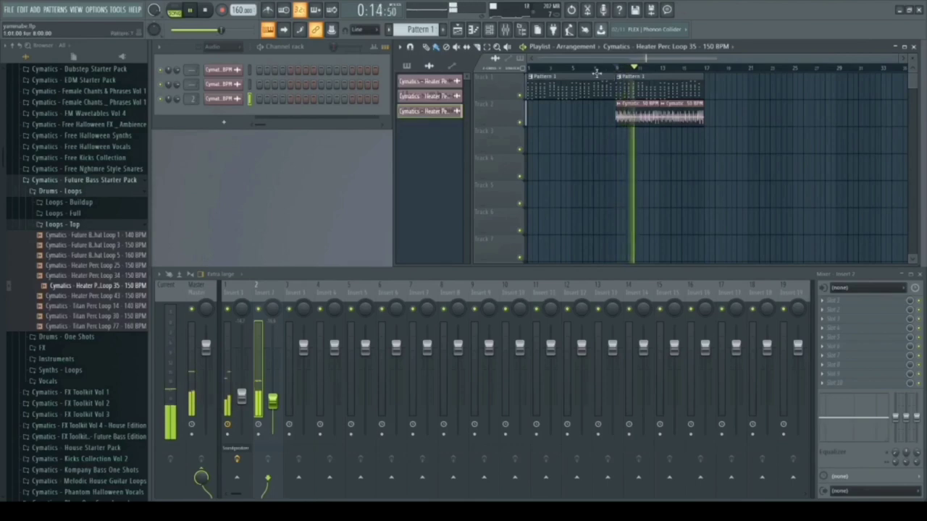
key("space")
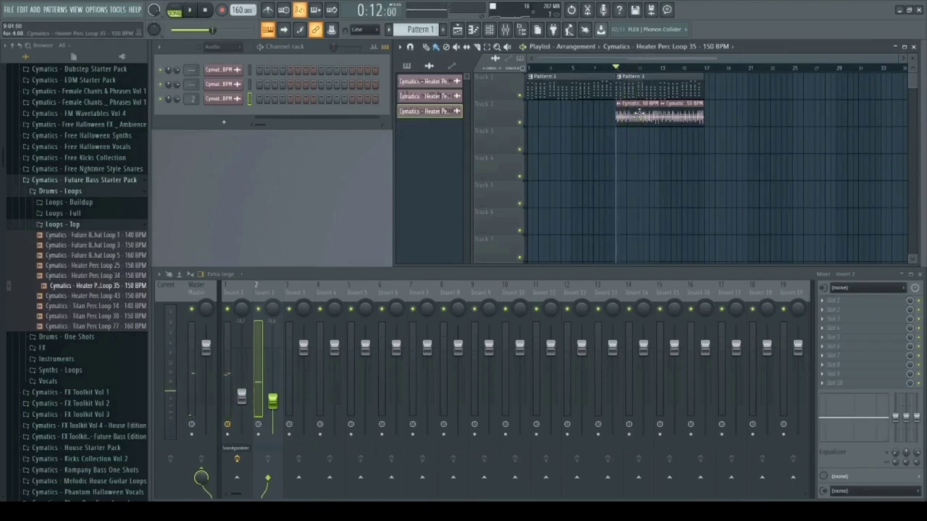
key("space")
key("space")
key("space")
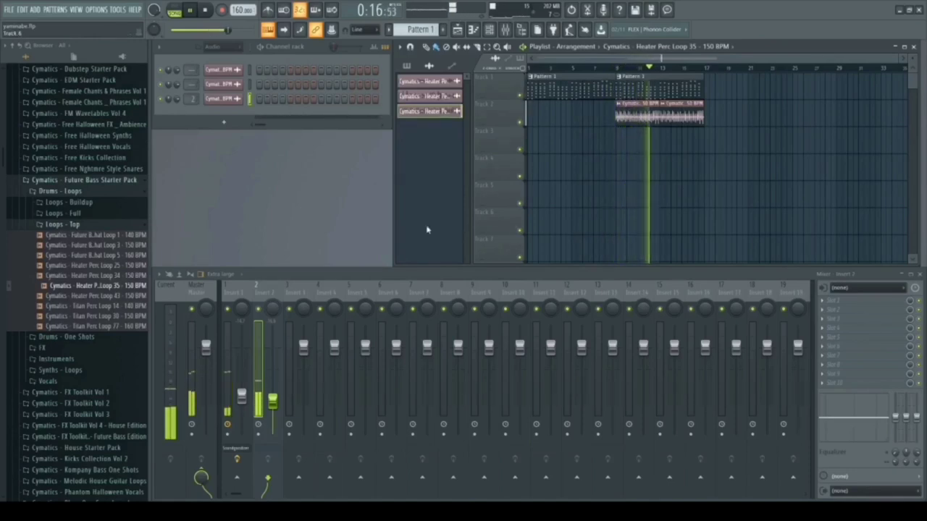
key("space")
key("space")
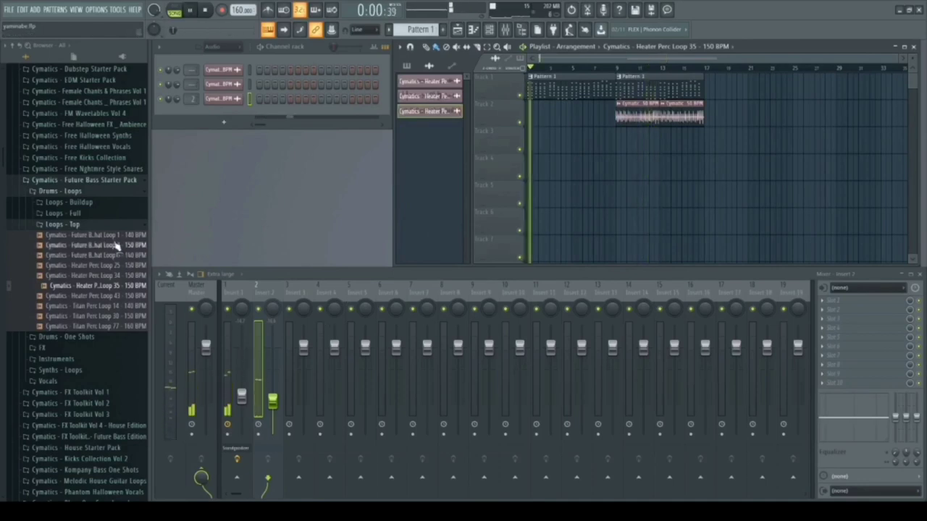
Step: Collapse the Future Bass Starter Pack folders and look through the remaining sample packs, playing from bar 9 meanwhile
left_click(87, 225)
left_click(93, 190)
key("space")
scroll(108, 231, "down", 9)
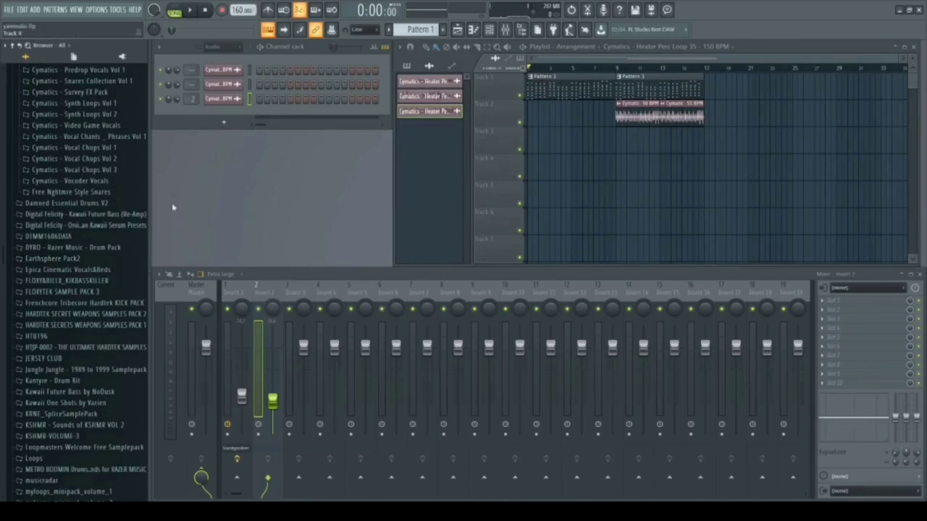
scroll(109, 231, "up", 4)
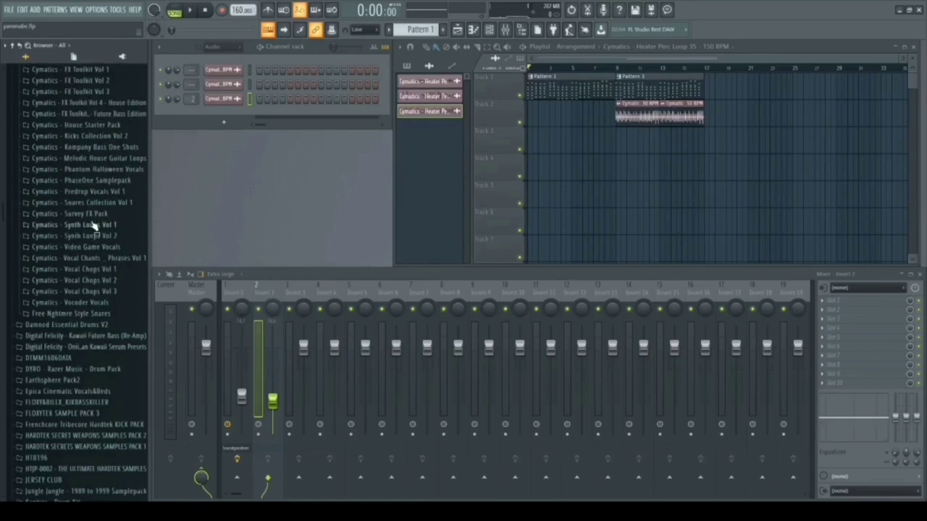
key("space")
left_click(618, 70)
scroll(62, 241, "up", 5)
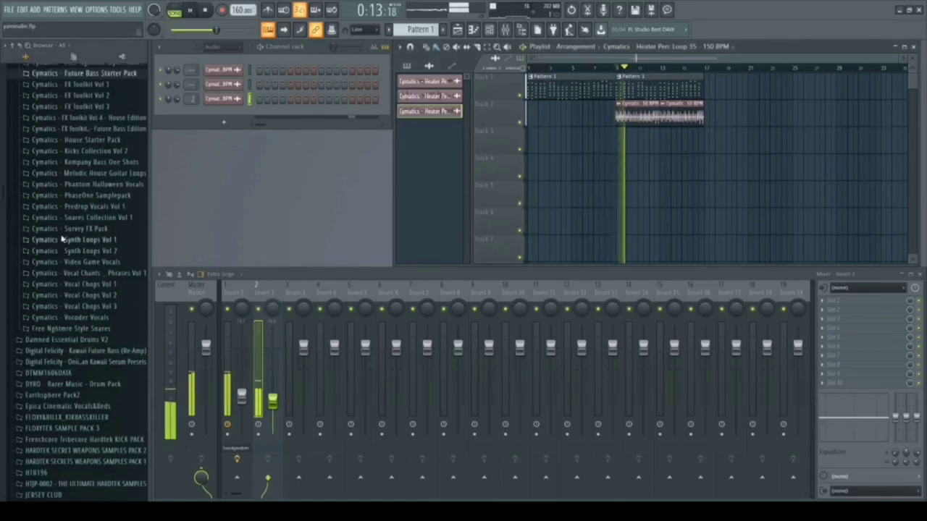
key("space")
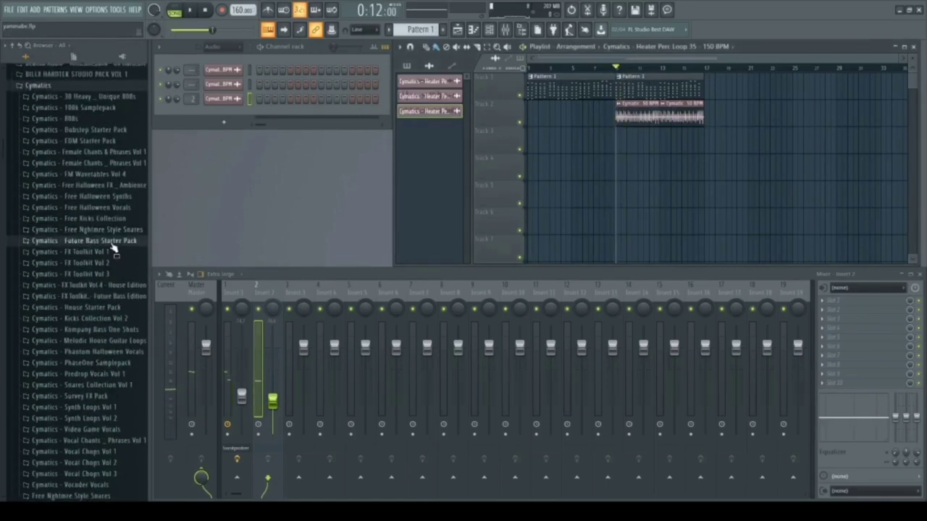
Step: Browse the sample library to KSHMR-VOLUME-3 and open KSHMR_Shaker_Loops inside the KSHMR_Drum_Loops_Solo folder
scroll(105, 253, "down", 20)
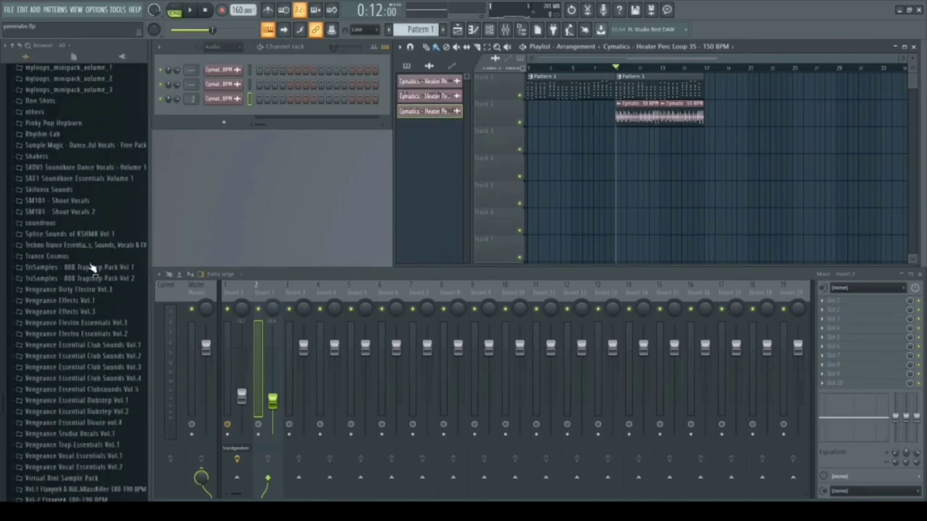
scroll(109, 267, "up", 20)
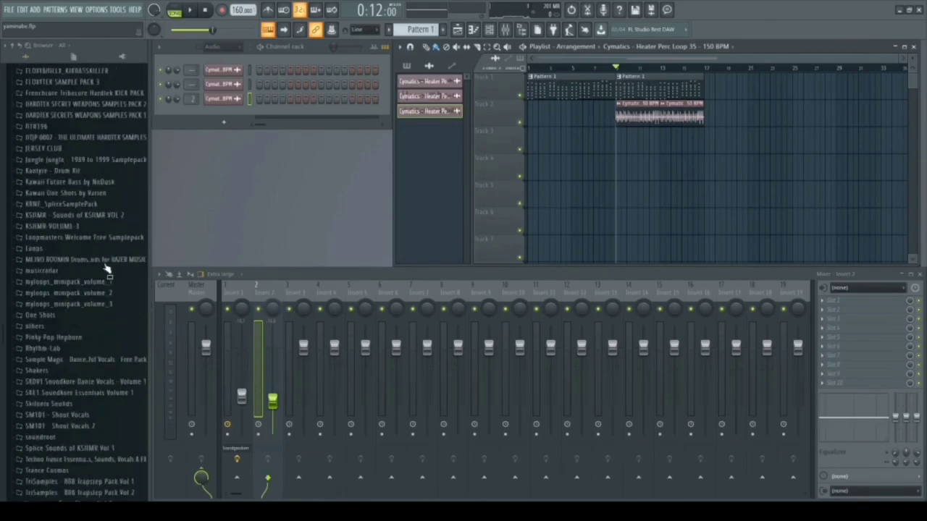
scroll(113, 304, "down", 8)
scroll(100, 346, "up", 13)
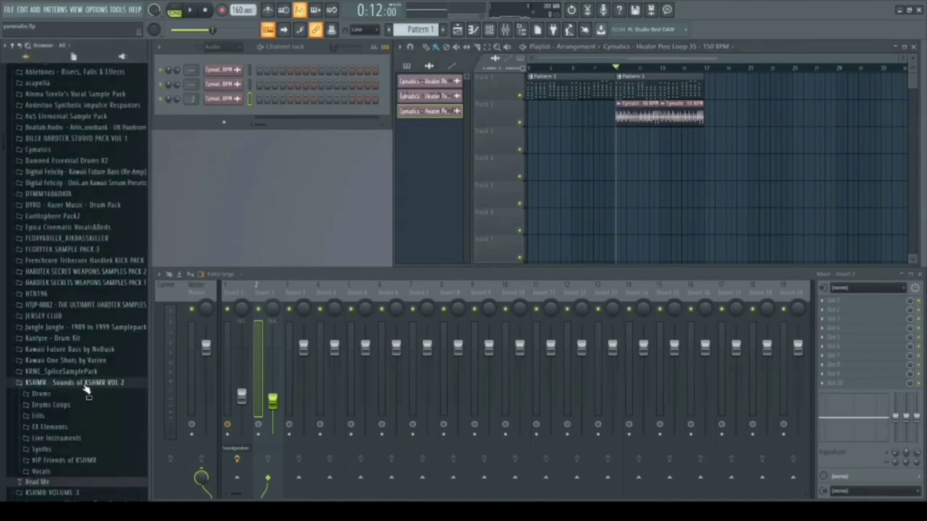
left_click(87, 393)
scroll(98, 340, "down", 5)
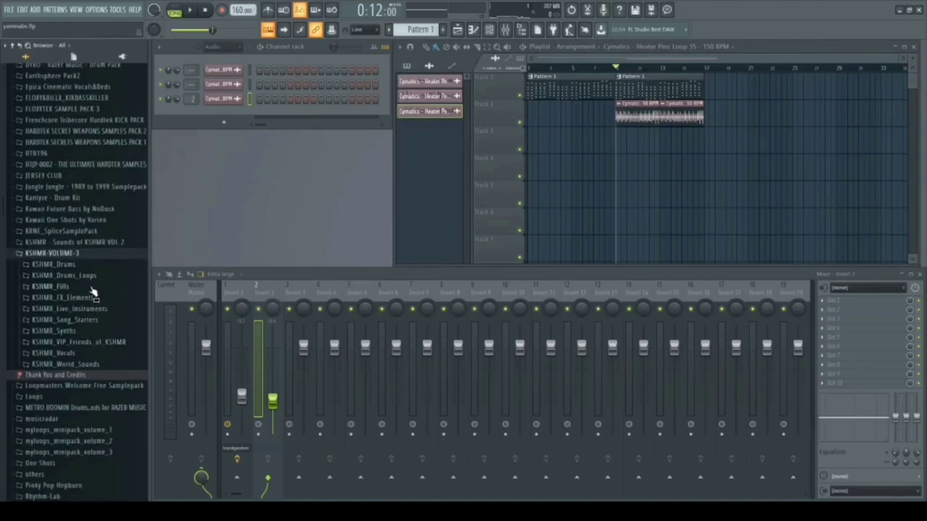
left_click(65, 276)
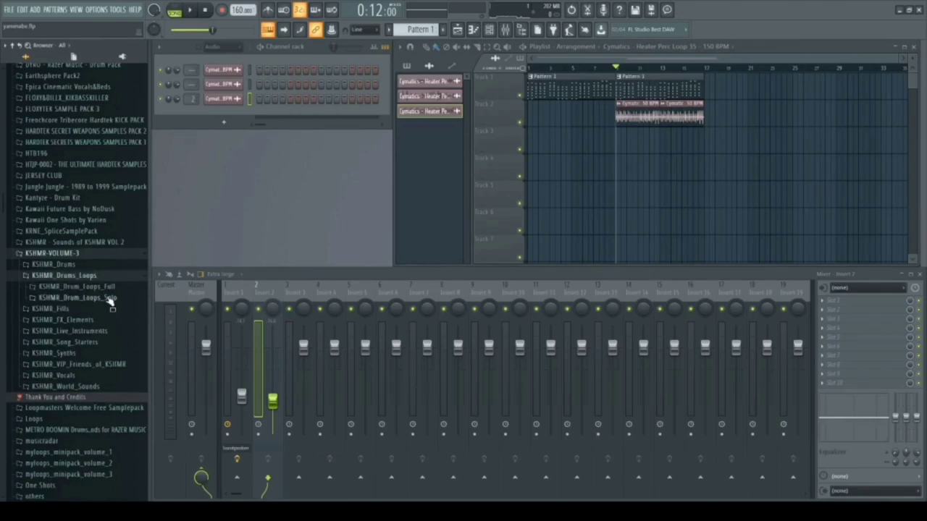
left_click(96, 299)
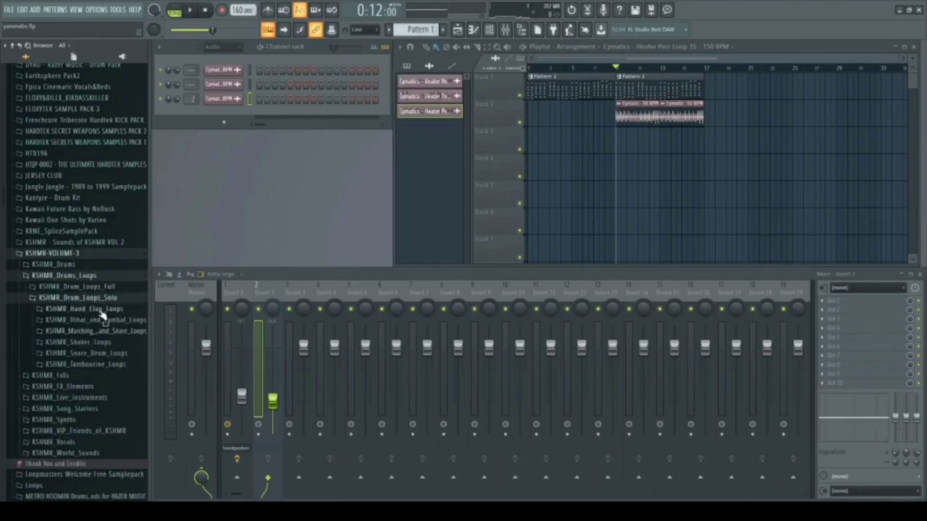
left_click(120, 342)
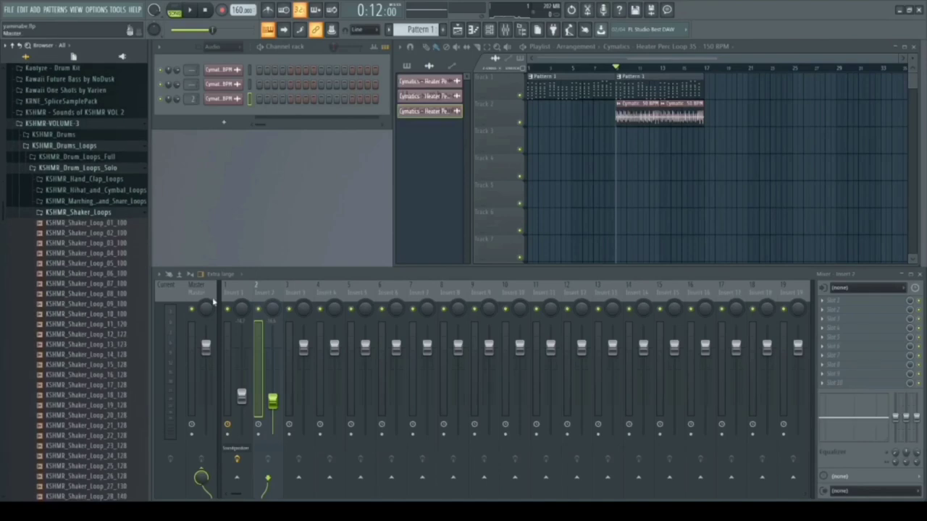
Step: Preview several KSHMR shaker loops, mainly the 128 BPM ones, to find one that suits the track
scroll(101, 297, "down", 5)
left_click(113, 290)
scroll(118, 239, "up", 5)
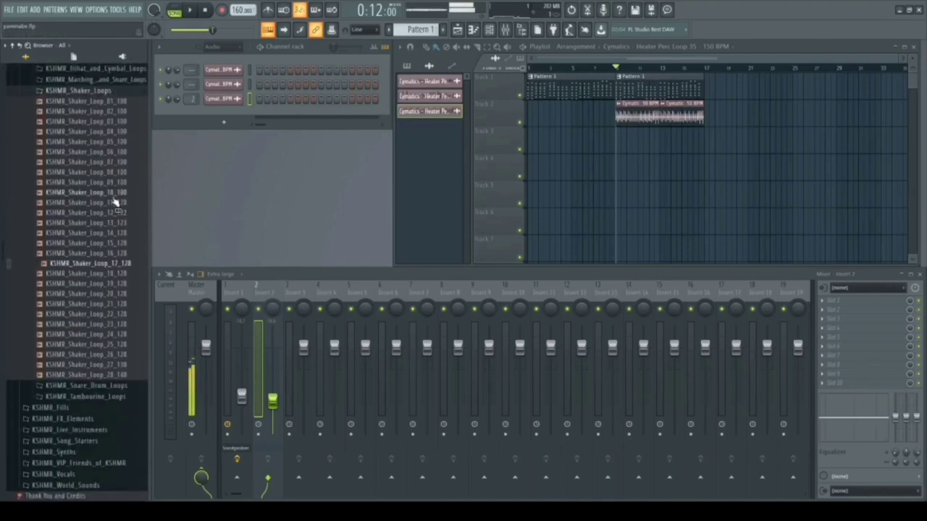
left_click(101, 296)
scroll(101, 311, "down", 2)
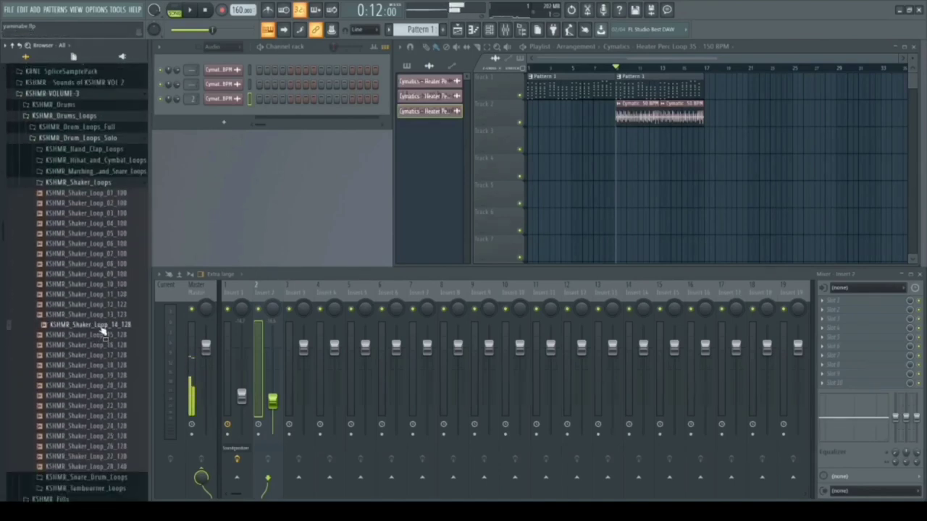
left_click(96, 328)
left_click(97, 385)
left_click(91, 329)
left_click(93, 309)
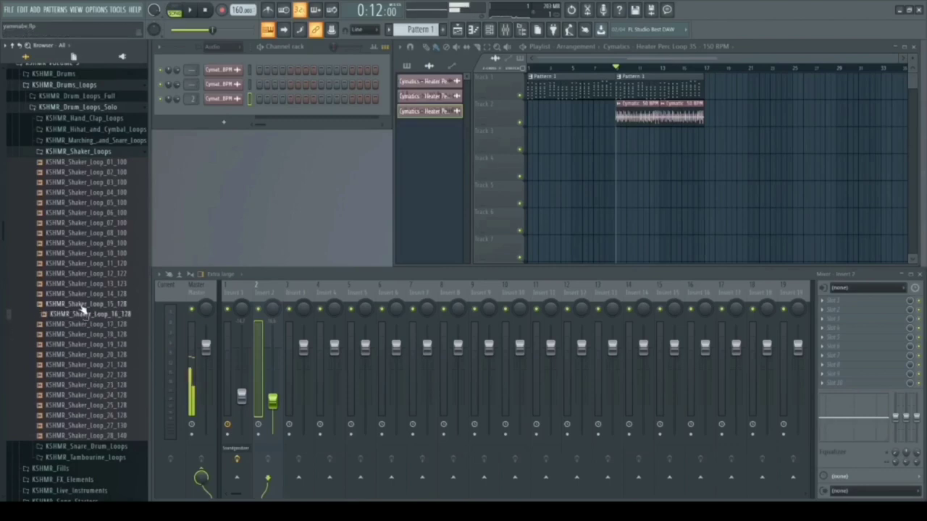
left_click(92, 284)
Step: Place KSHMR_Shaker_Loop_14_128 at bar 9 on Track 3 and route it to mixer Insert 3
left_click(92, 294)
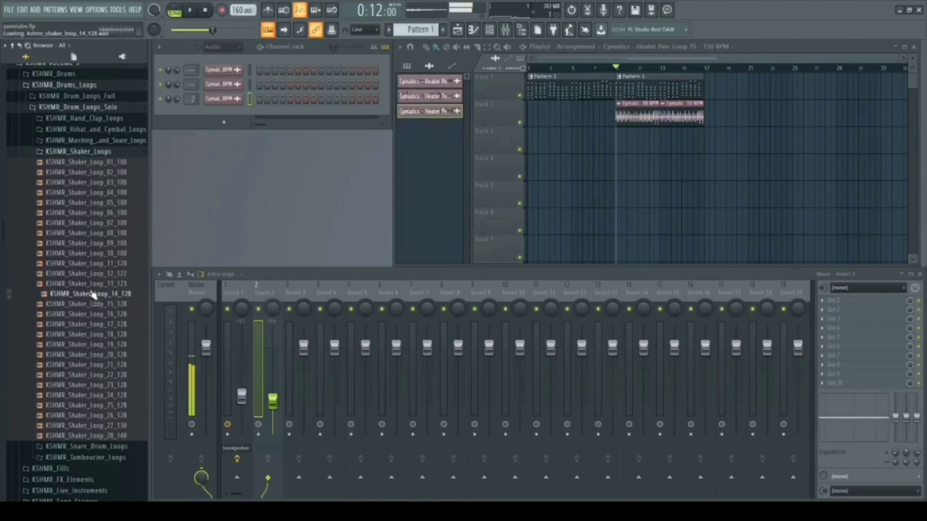
left_click_drag(630, 148, 628, 143)
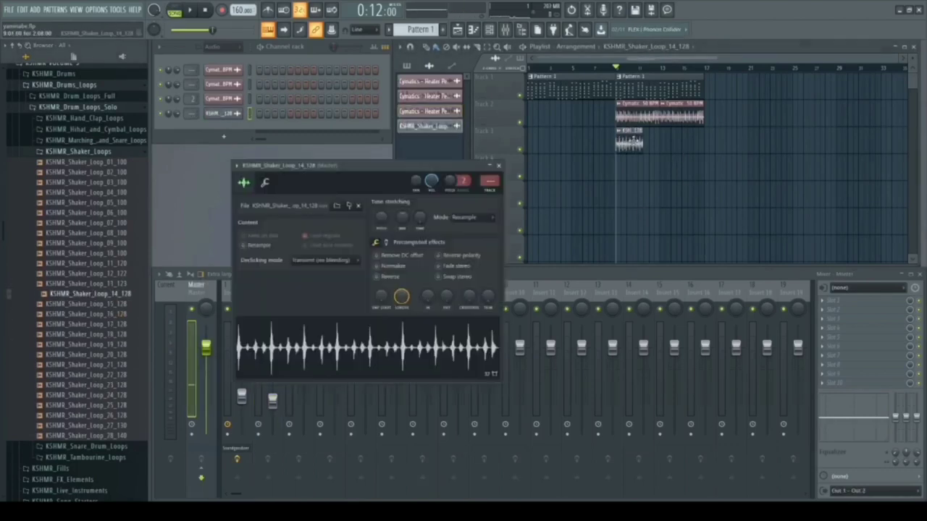
key("ctrl+l")
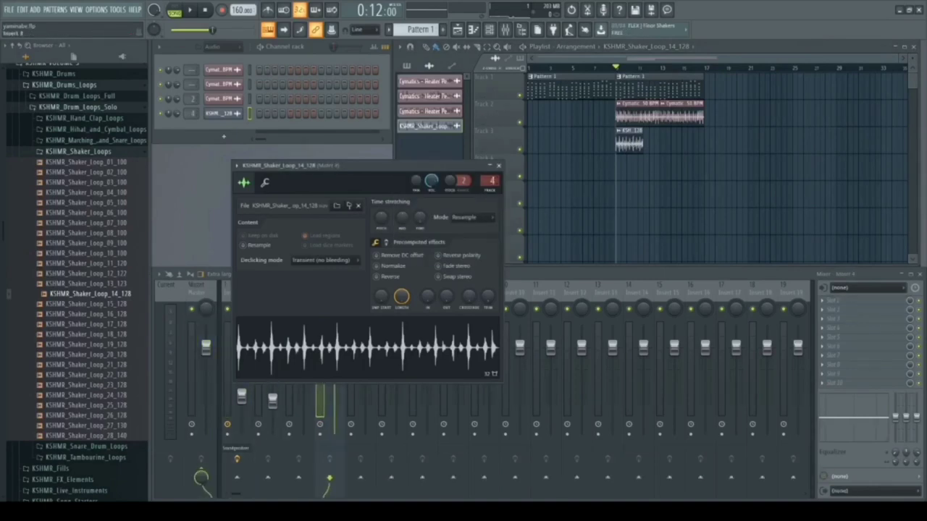
left_click(498, 166)
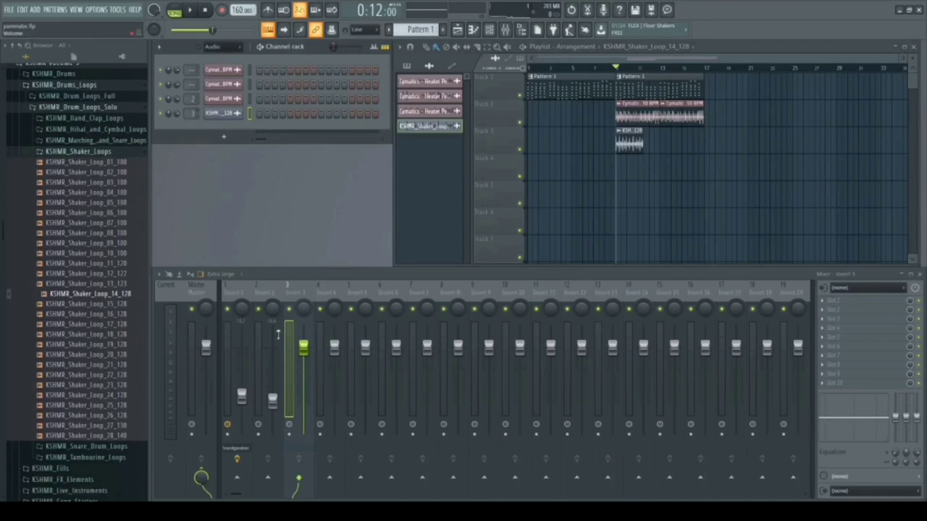
Step: Time-stretch the shaker loop to four bars, set its stretching mode to Auto and check it in playback
left_click(234, 116)
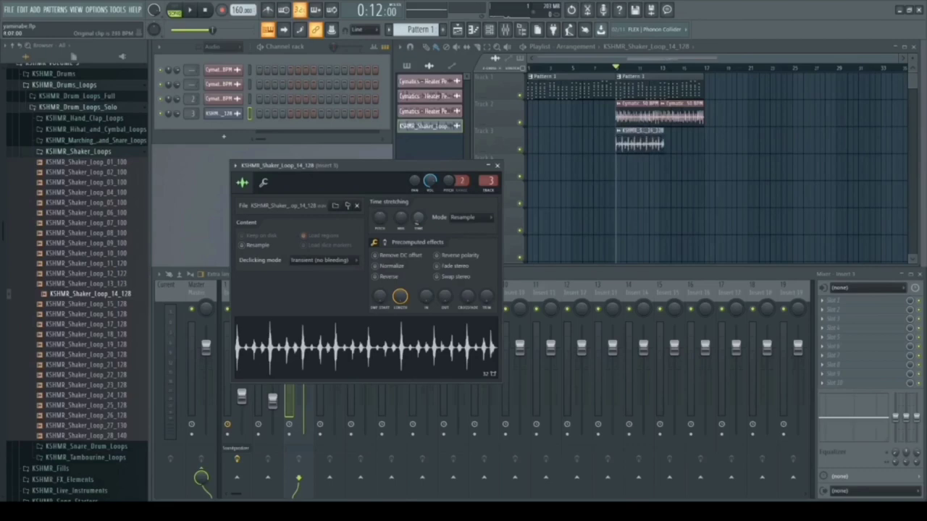
left_click(438, 256)
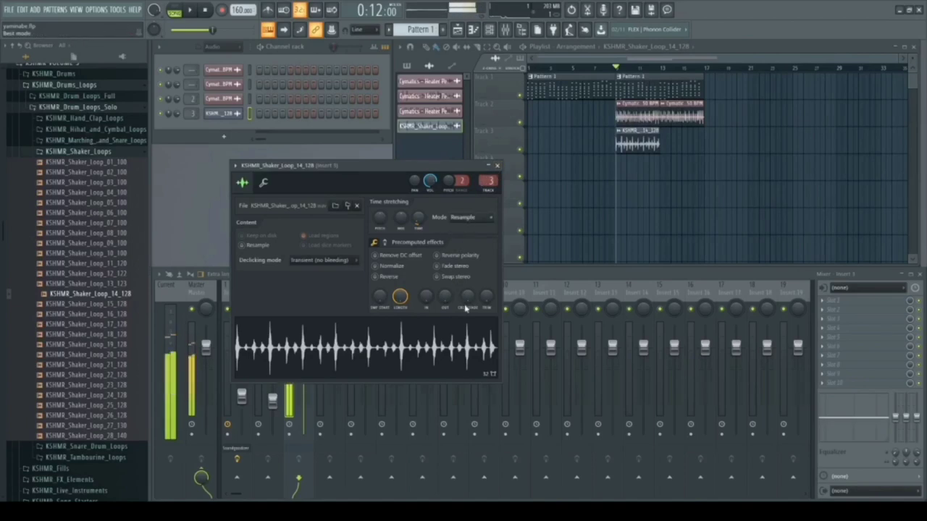
key("space")
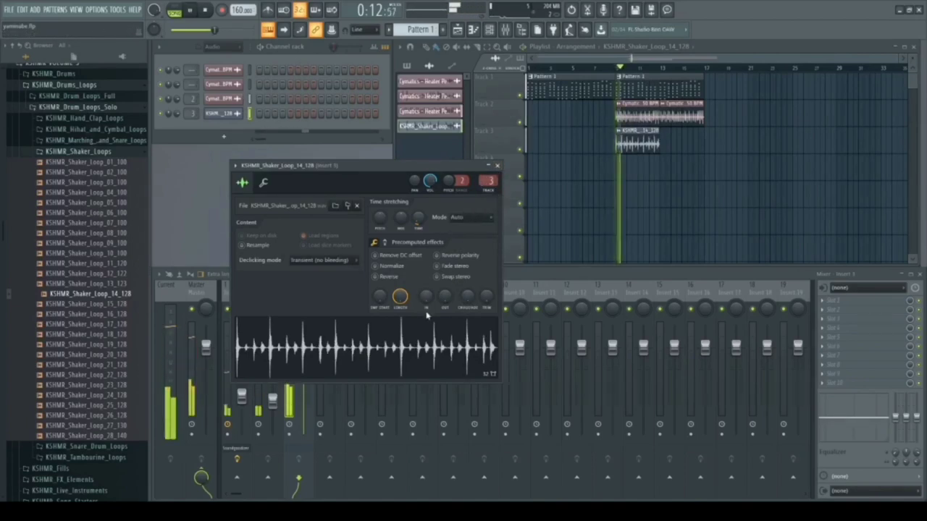
left_click(497, 166)
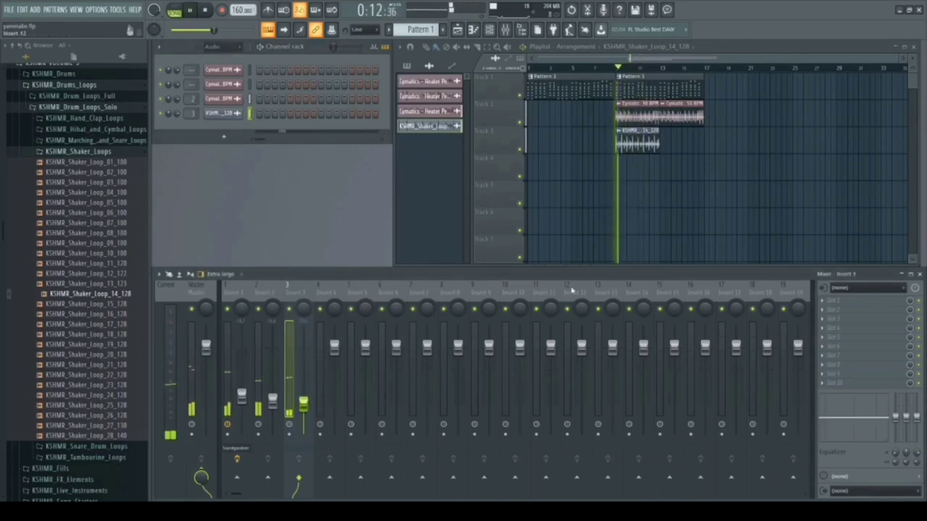
Step: Place a second shaker loop clip at bar 13 on Track 3 and lower the Insert 3 fader to about -19 dB
left_click(679, 144)
key("space")
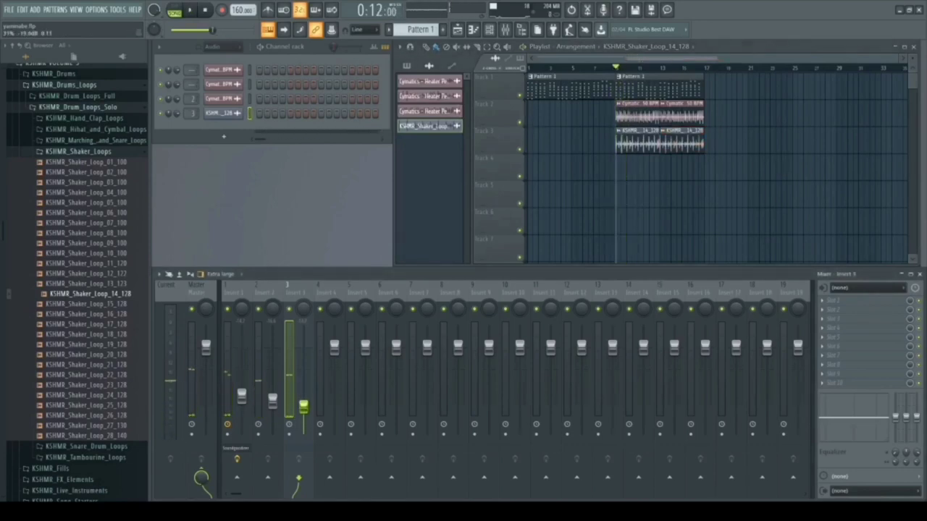
left_click(259, 362)
left_click(319, 362)
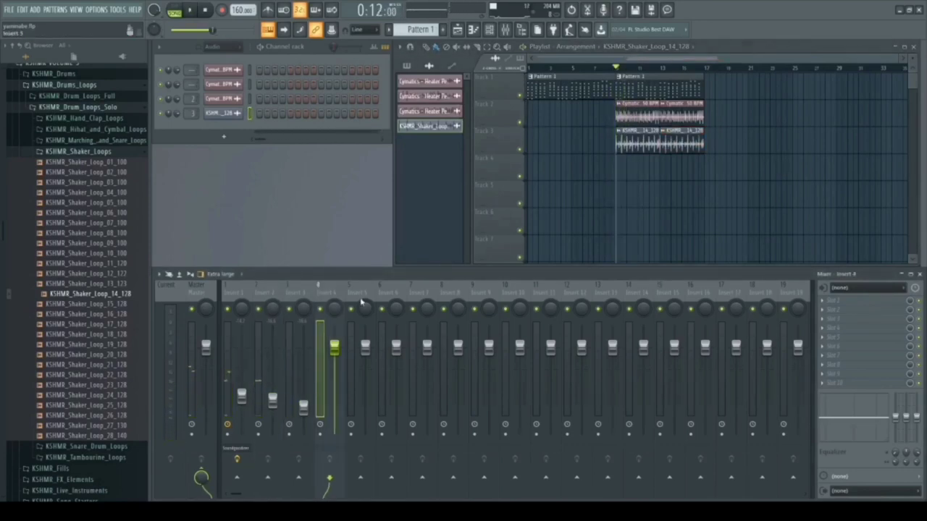
key("Left")
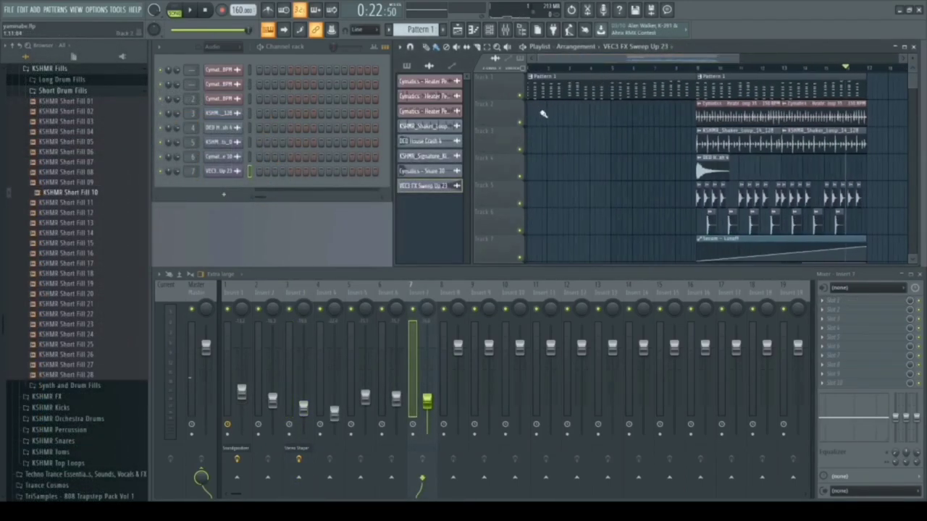
Step: Play the arrangement from bar 9 and examine the layered percussion, crash, kick, snare, Serum cutoff automation and sweep clips up to bar 17
left_click(702, 69)
key("space")
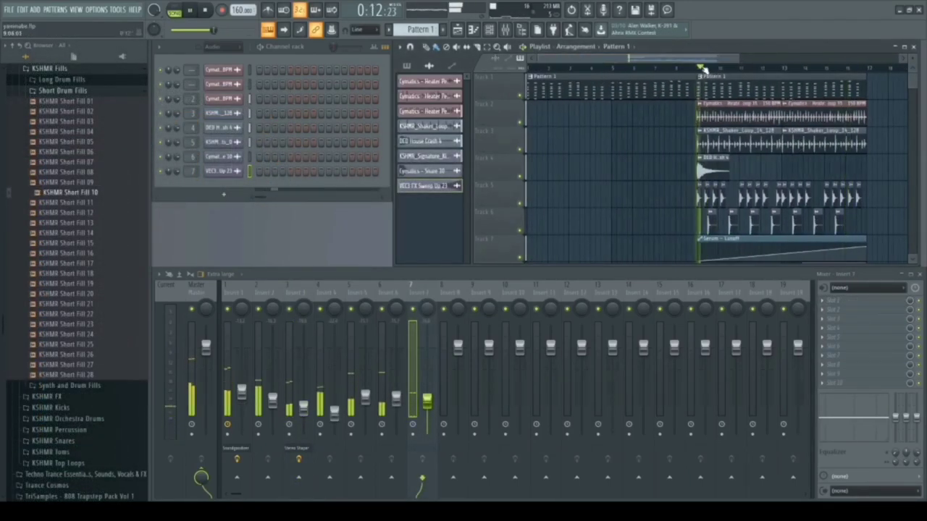
scroll(896, 175, "down", 2)
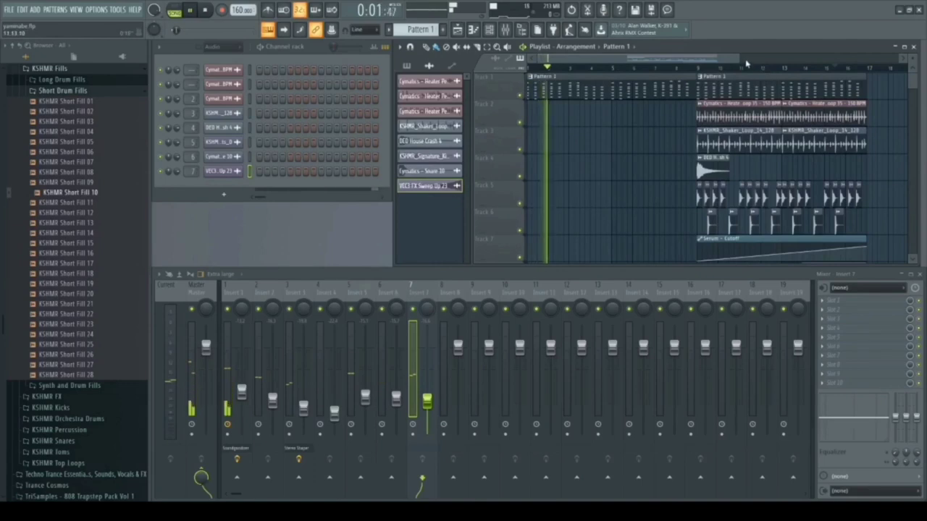
scroll(811, 165, "down", 1)
scroll(811, 166, "down", 3)
scroll(797, 154, "up", 1)
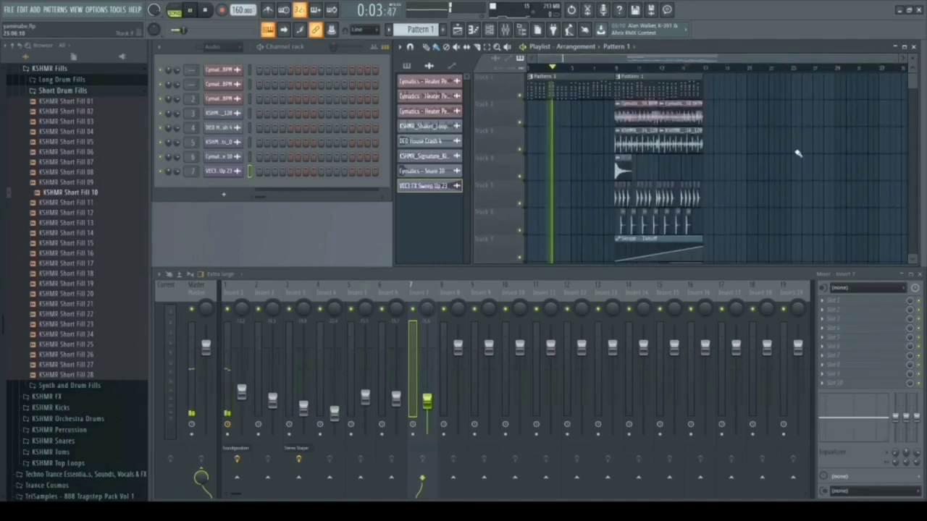
left_click(616, 71)
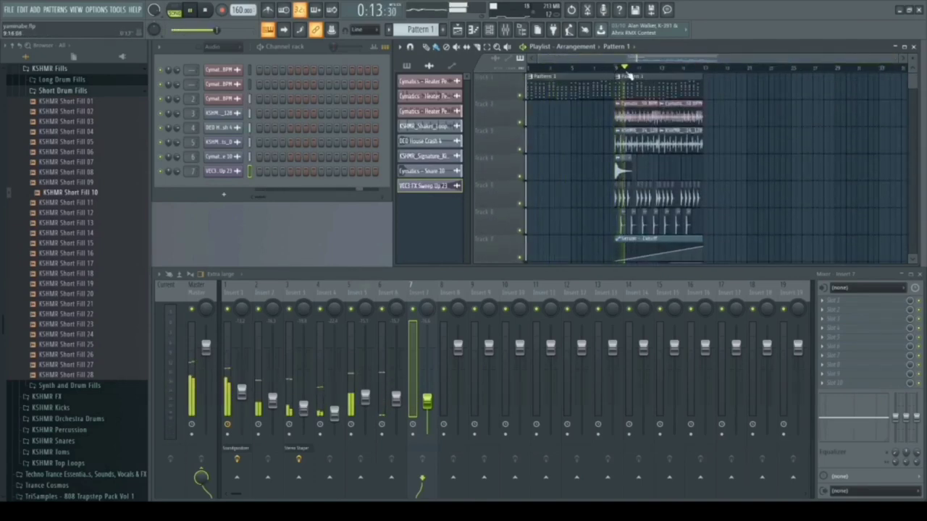
left_click(616, 70)
scroll(779, 154, "down", 3)
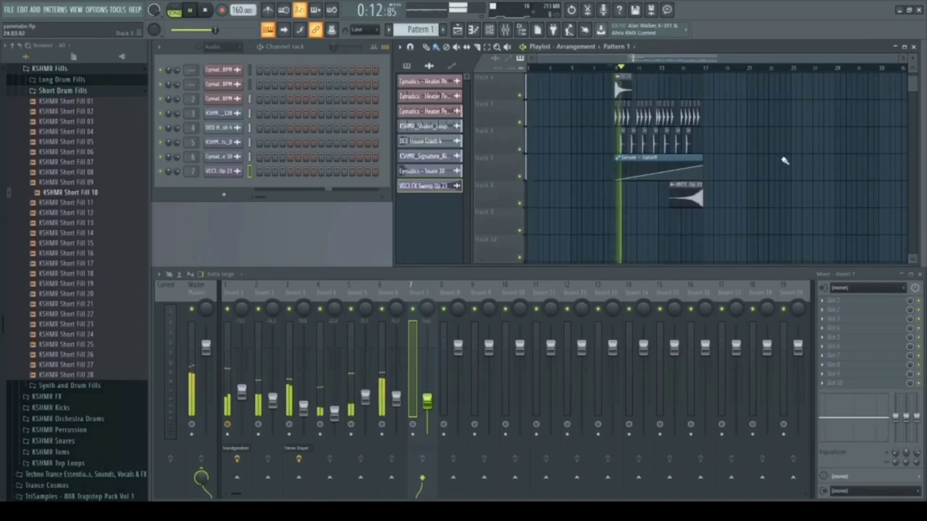
scroll(784, 161, "up", 3)
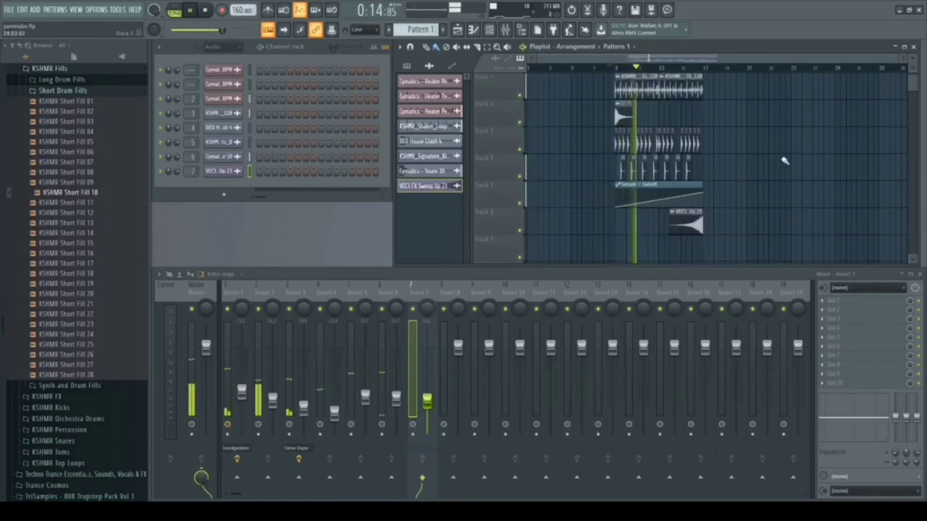
scroll(765, 165, "down", 1)
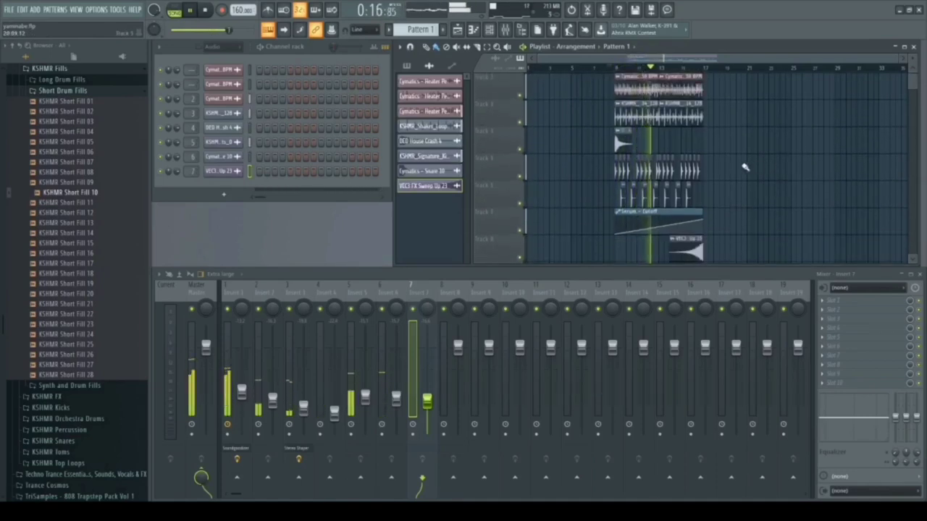
left_click_drag(902, 61, 790, 64)
scroll(815, 163, "down", 2)
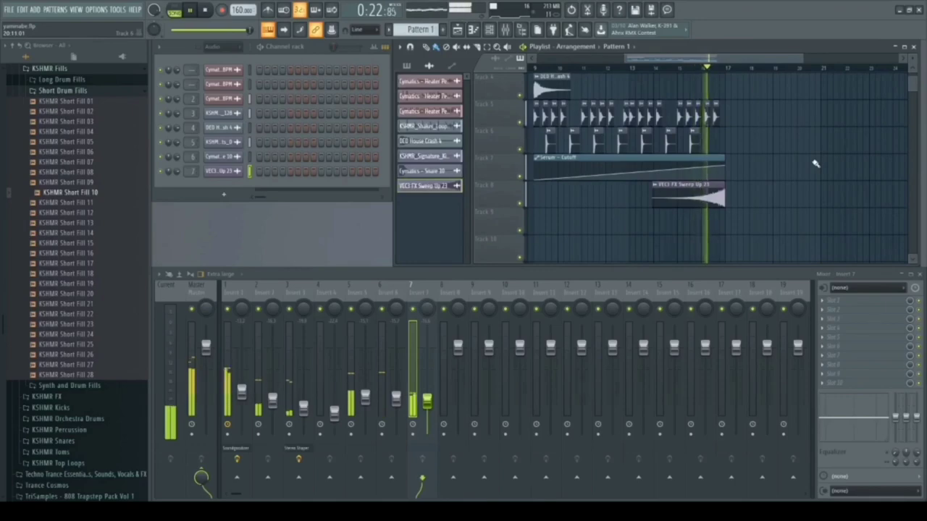
scroll(797, 161, "up", 3)
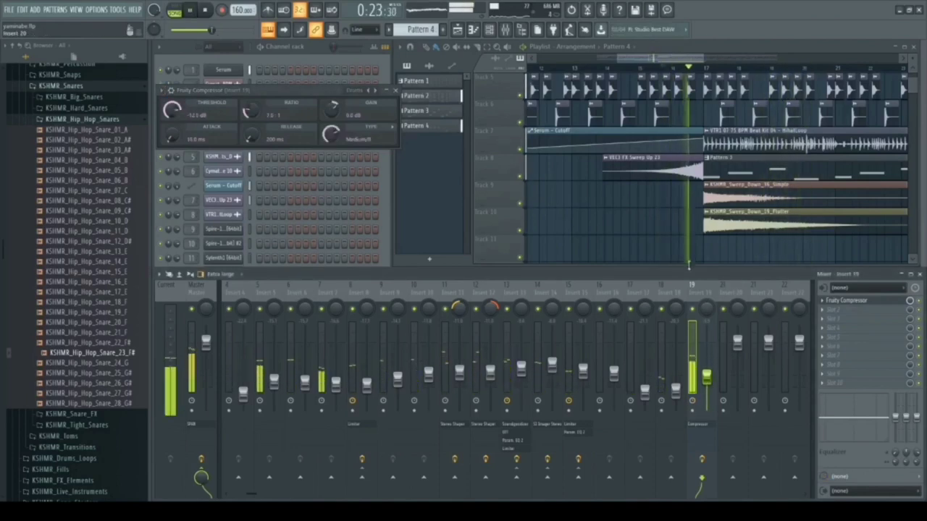
Step: Check playback from around bar 15 and delete the Track 5 kick clip in the middle of bar 16, beneath Pattern 4
scroll(691, 210, "up", 4)
left_click(646, 68)
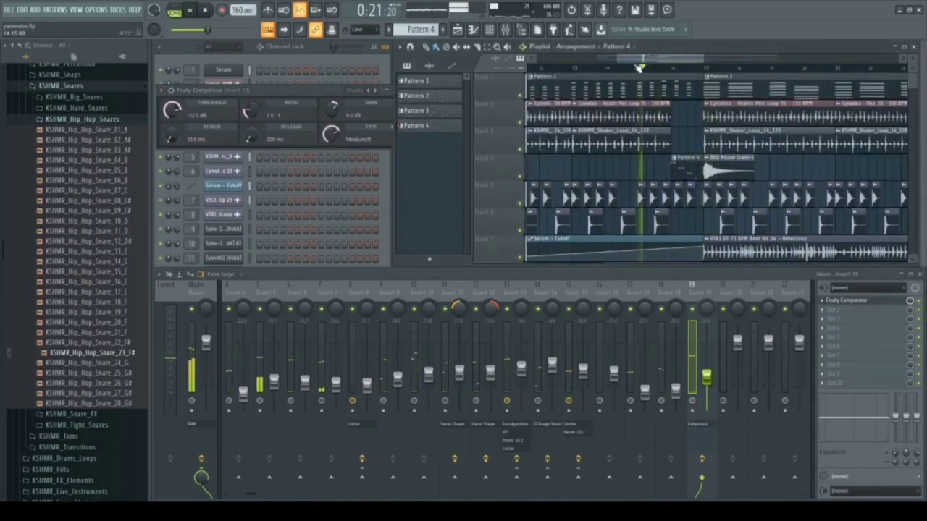
left_click(637, 67)
key("space")
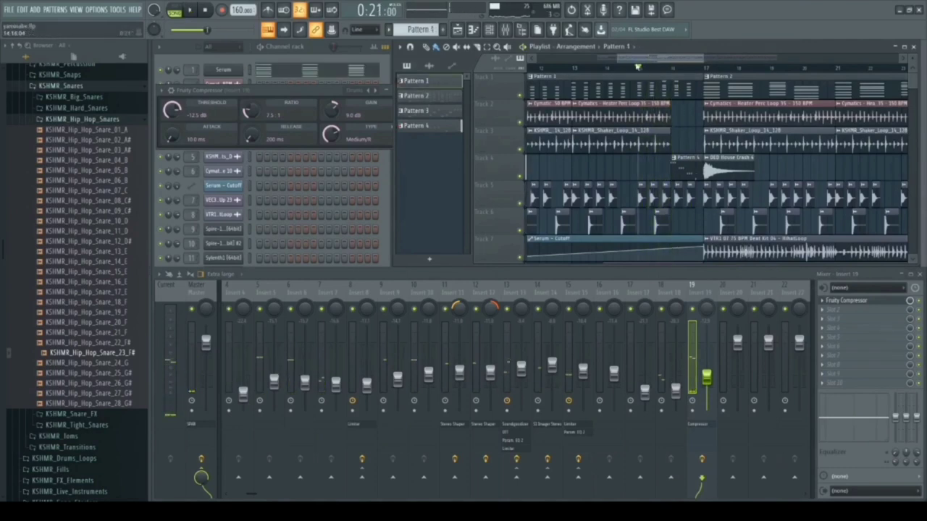
scroll(620, 193, "up", 5)
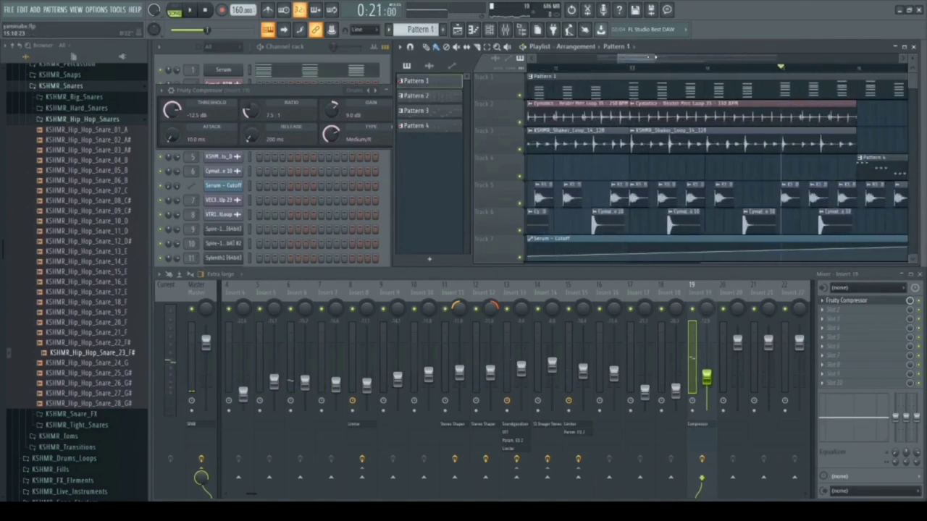
left_click(610, 197)
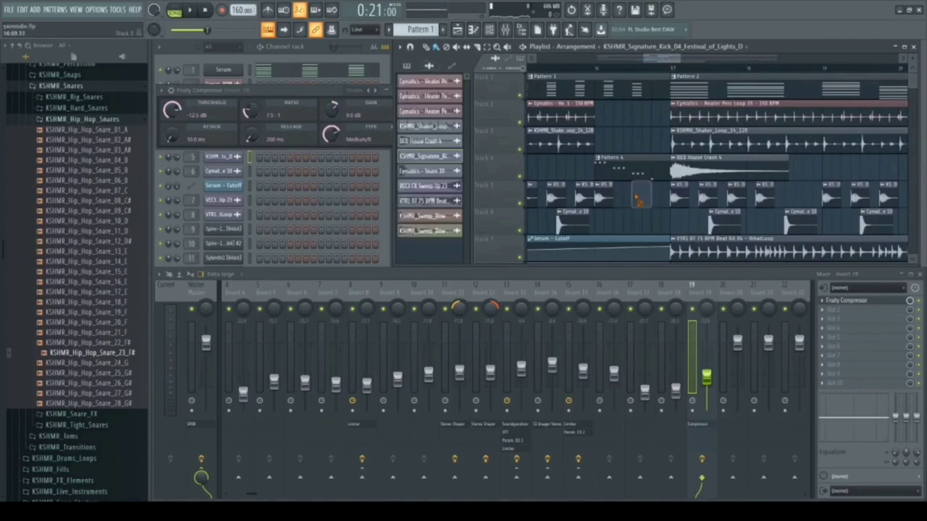
Step: Replay the bars between 14 and 17 several times to check the Pattern 4 fill leading into Pattern 2
key("space")
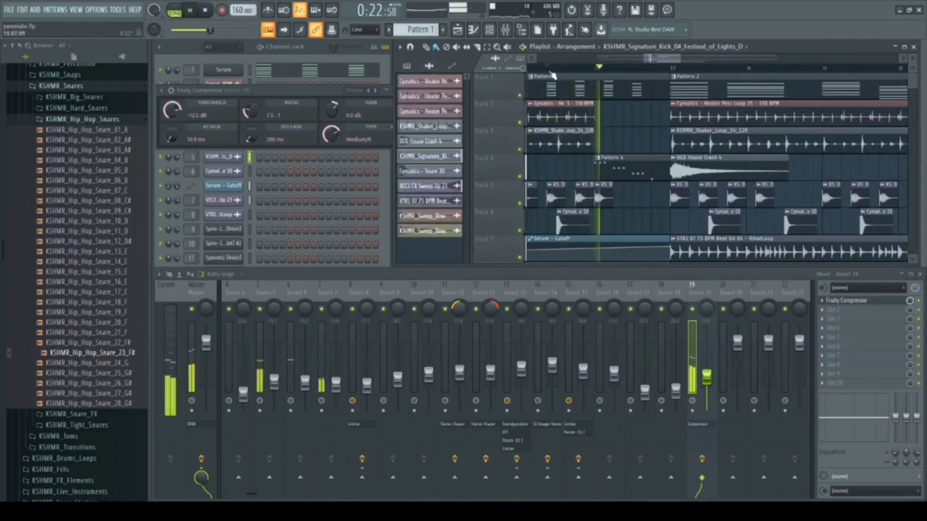
left_click(638, 70)
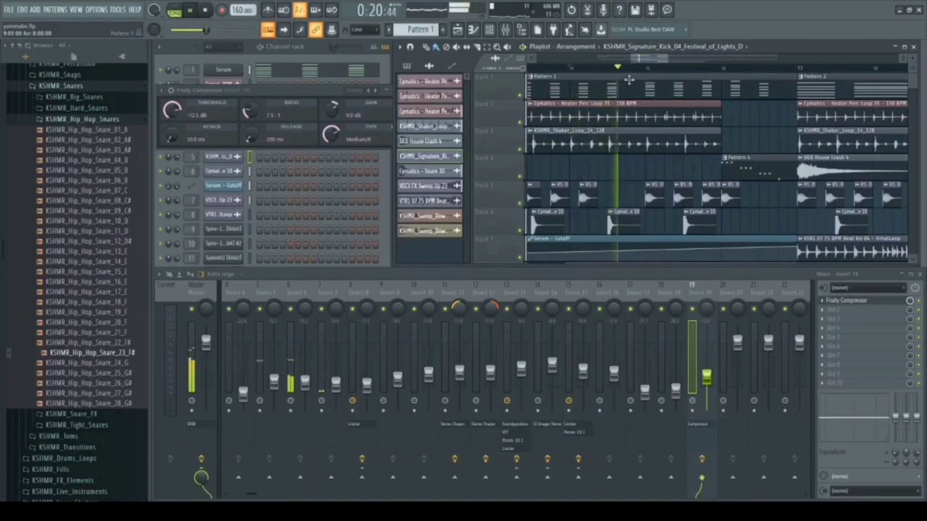
key("space")
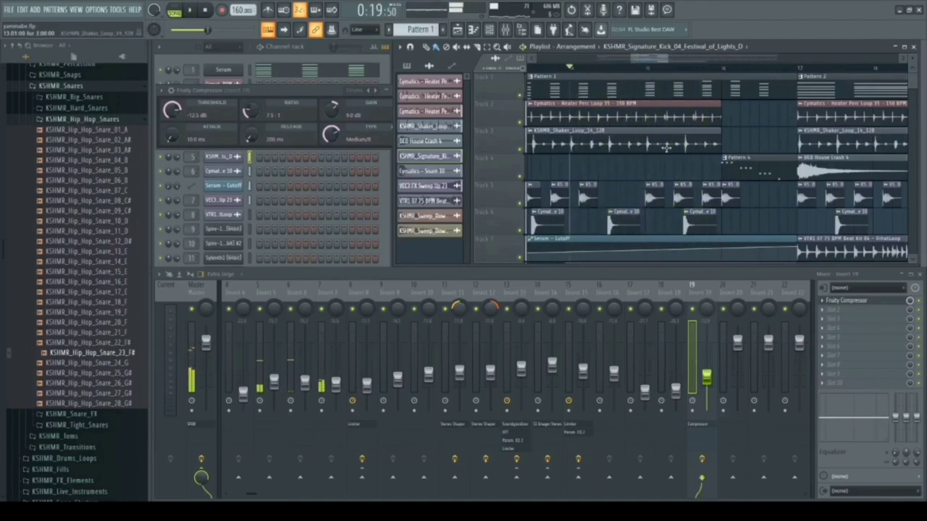
key("space")
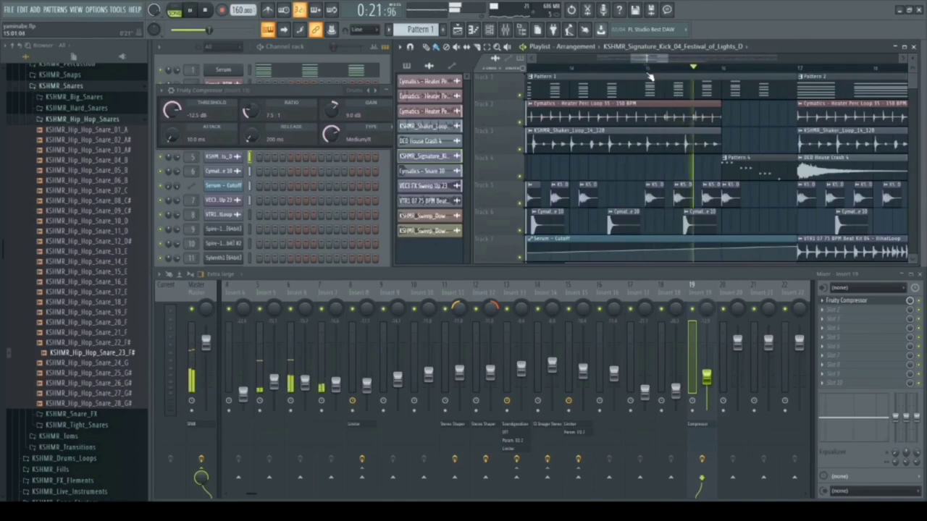
key("space")
key("space")
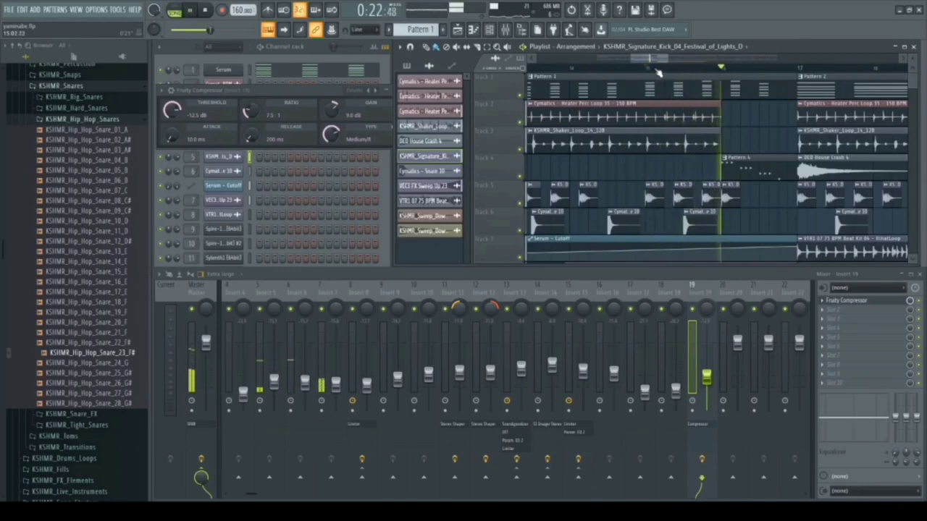
key("space")
key("space")
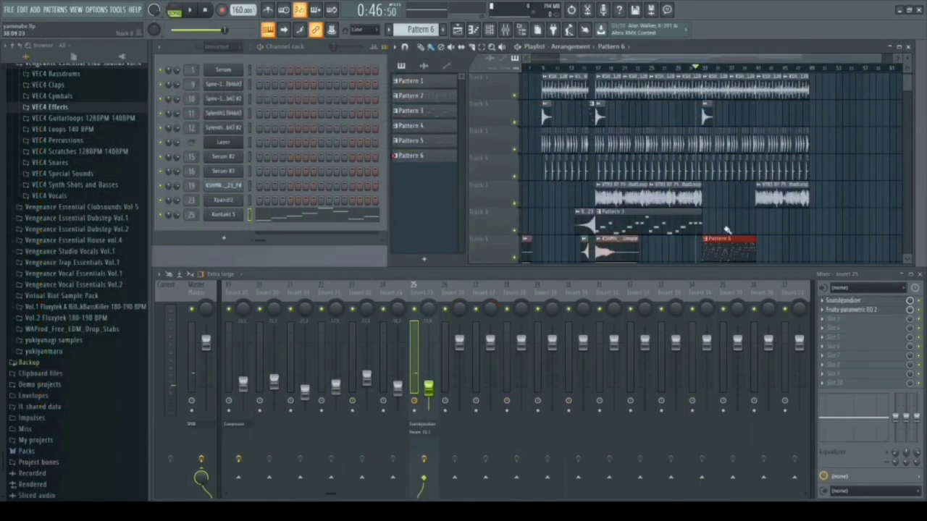
Step: Open Pattern 6's Kontakt 5 melody in the piano roll and review it during playback
double_click(741, 250)
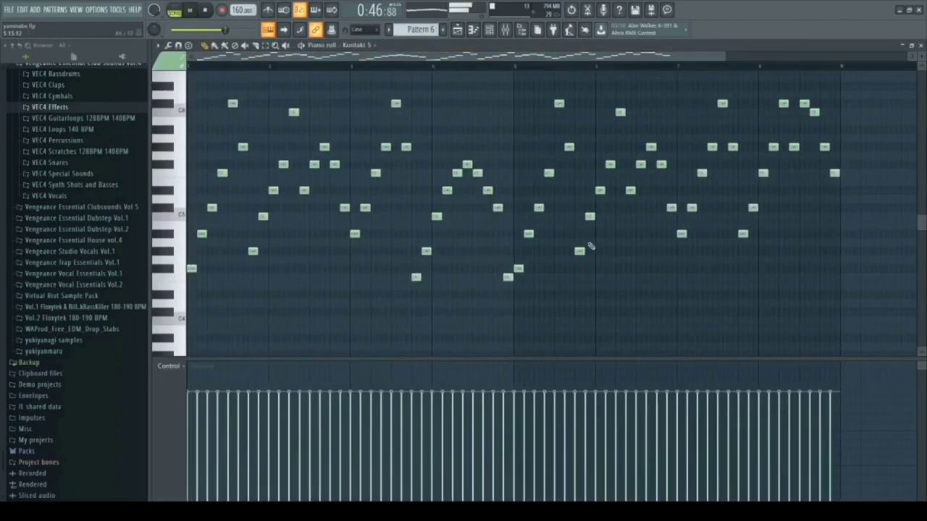
key("space")
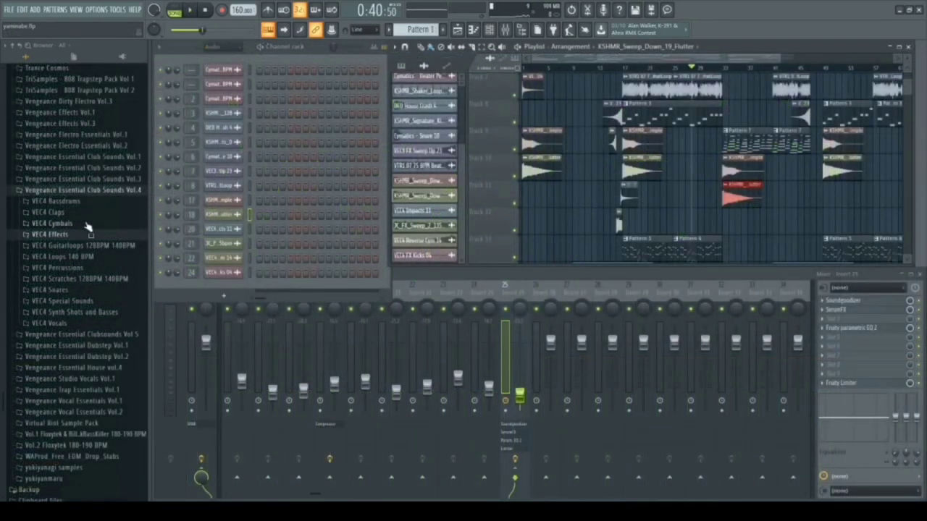
Step: Open VEC3 Sweeps Up in the Vengeance Essential Club Sounds Vol.3 effects and preview several risers, mainly VEC3 FX Sweep Up 31 to 37
left_click(100, 180)
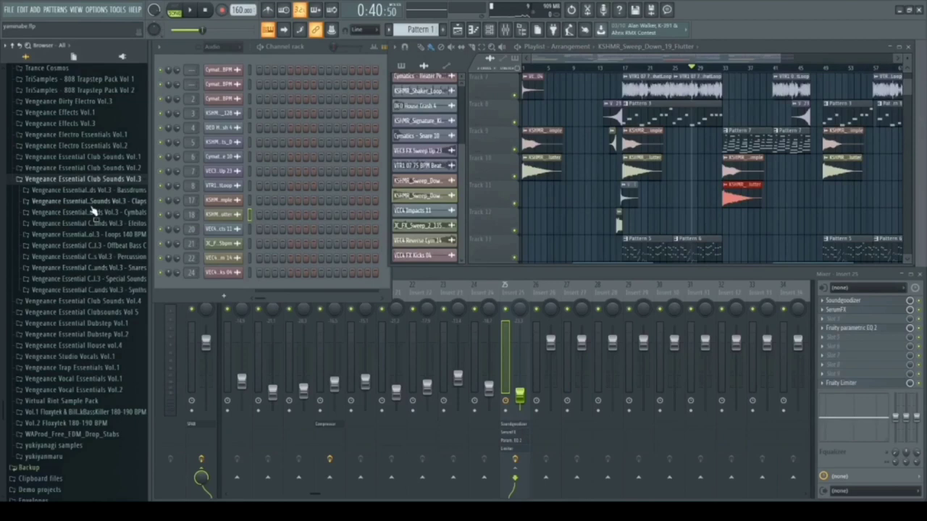
left_click(89, 224)
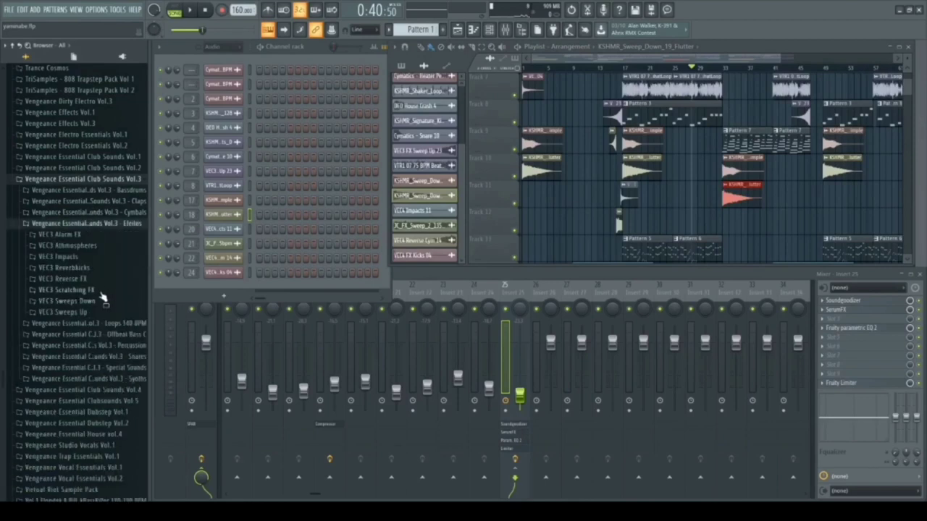
left_click(102, 312)
left_click(112, 395)
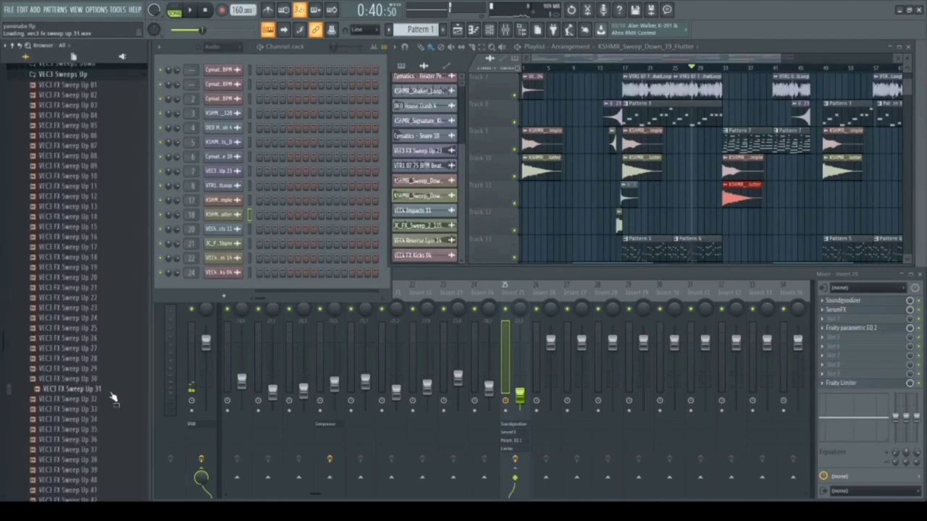
left_click(108, 411)
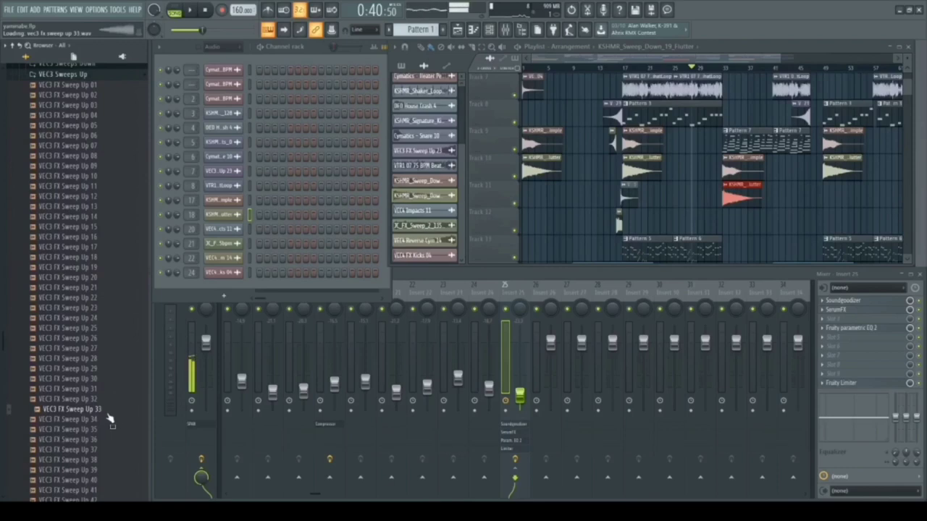
scroll(112, 417, "down", 4)
left_click(78, 297)
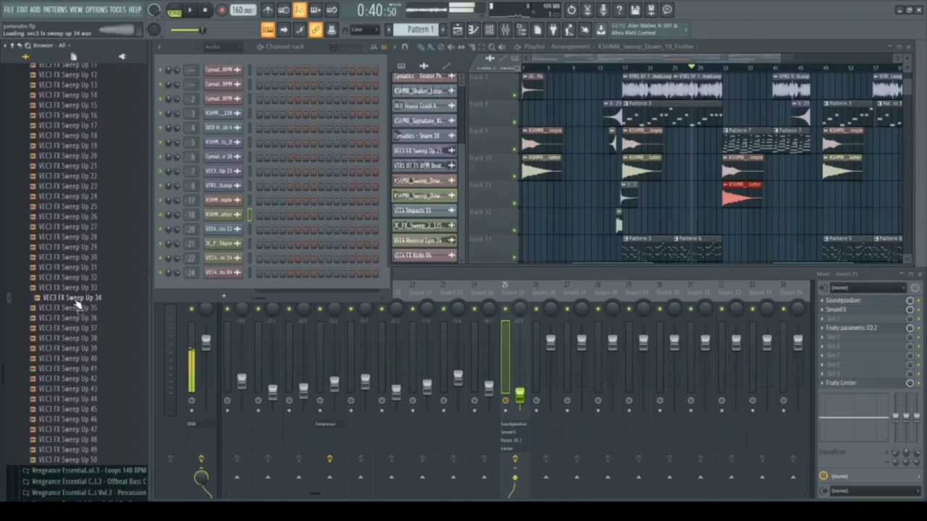
left_click(80, 328)
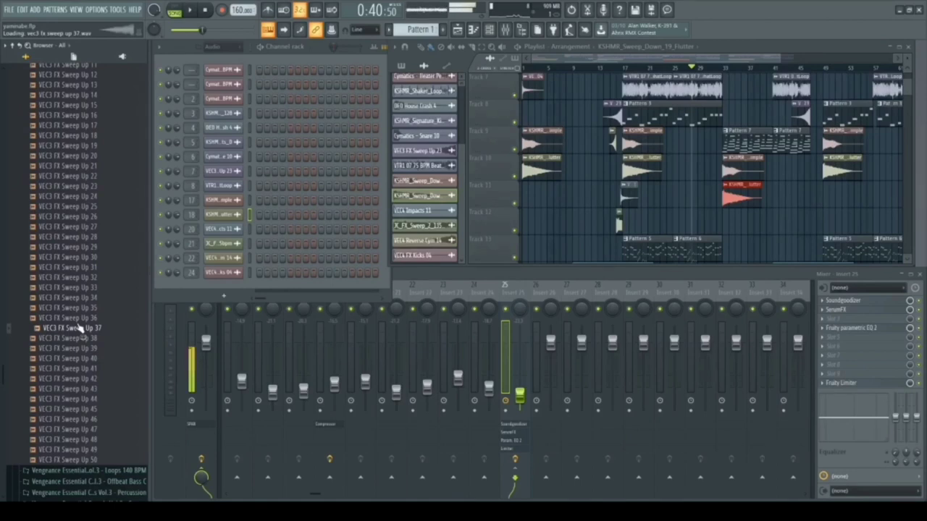
left_click(84, 299)
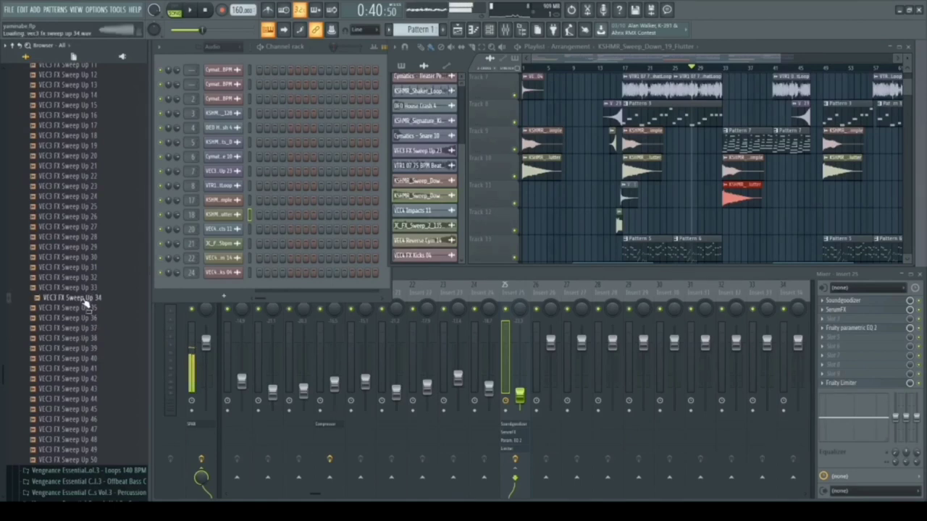
left_click(84, 308)
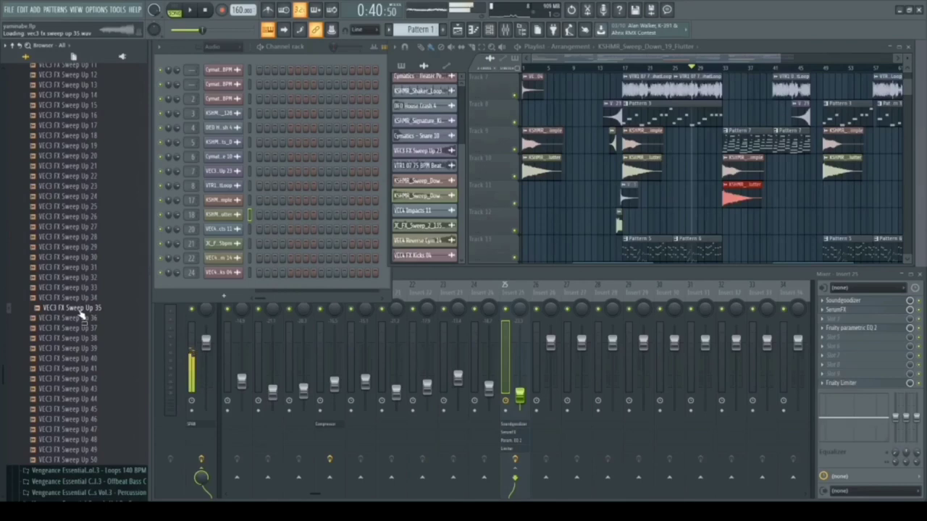
Step: Try VEC3 FX Sweep Up 34, place Sweep Up 35 at bar 30 on Track 12 instead, and preview Sweep Up 40
left_click(83, 301)
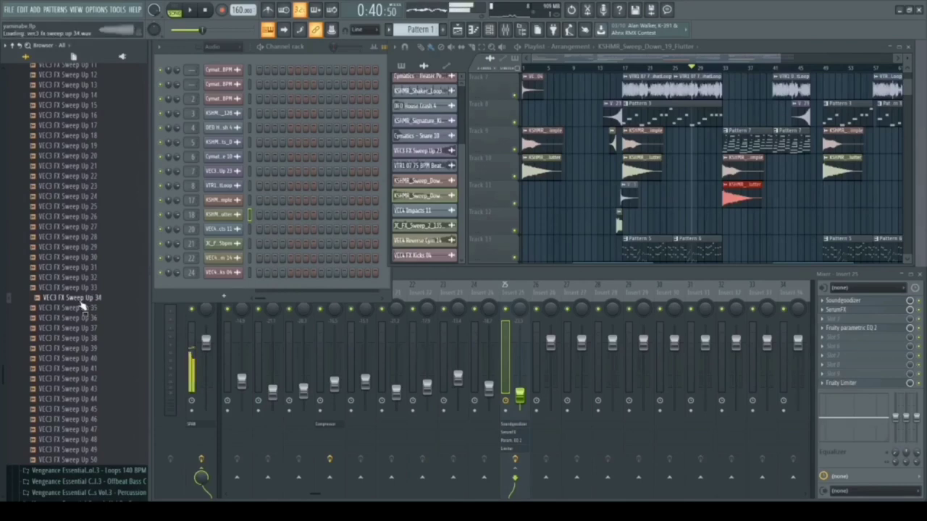
left_click_drag(666, 224, 716, 223)
left_click(80, 309)
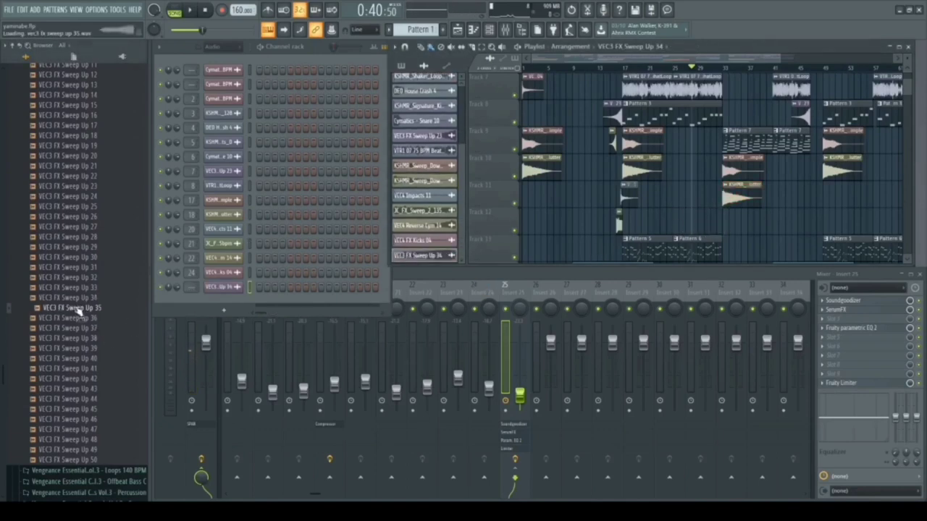
left_click_drag(644, 262, 707, 217)
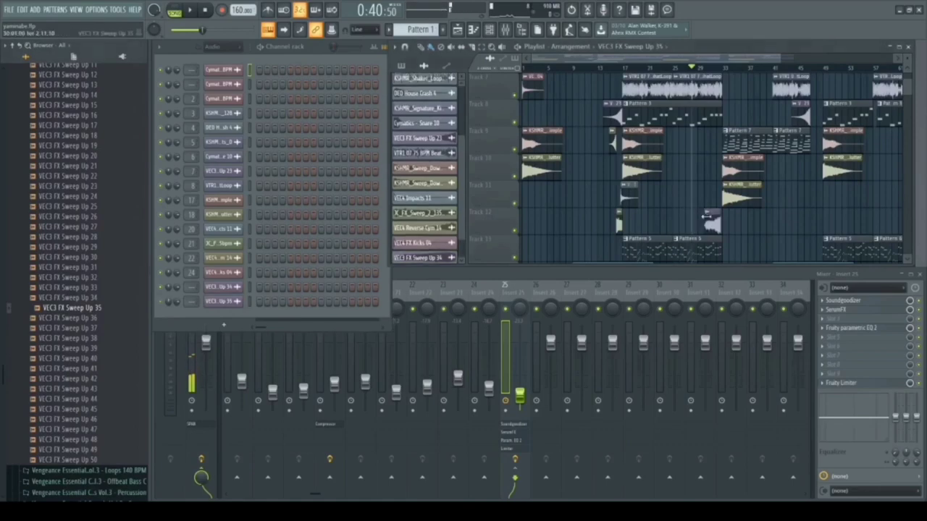
left_click(80, 359)
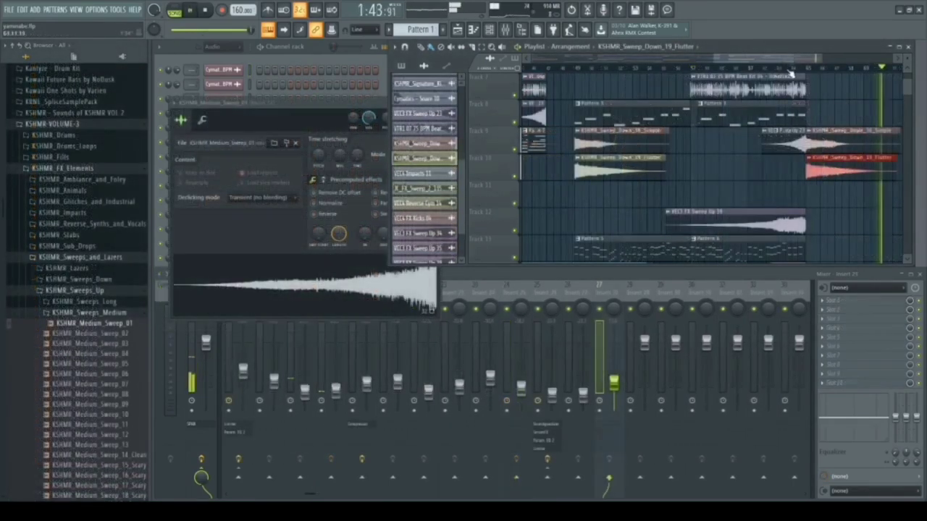
Step: Replay the arrangement from bar 65 to check its ending, and close the KSHMR_Medium_Sweep_01 sampler window
left_click(792, 68)
scroll(796, 72, "up", 5)
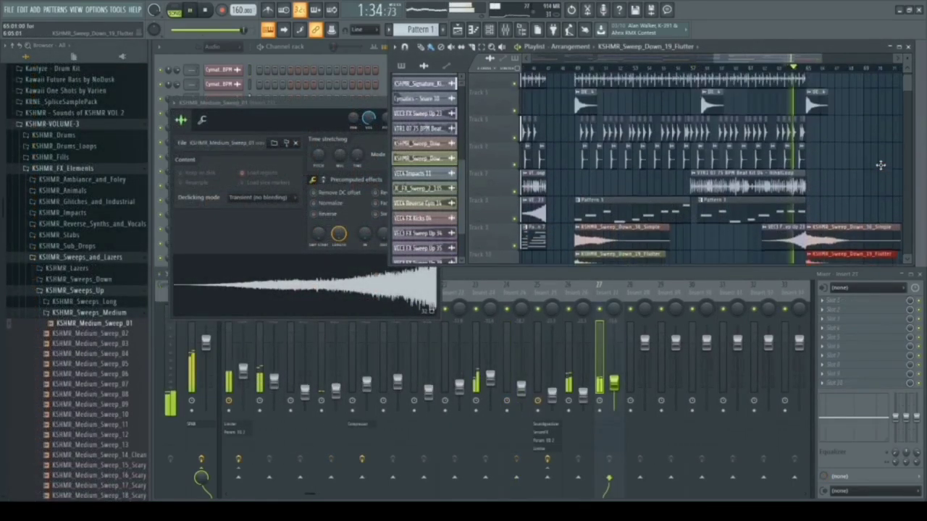
left_click_drag(817, 60, 869, 61)
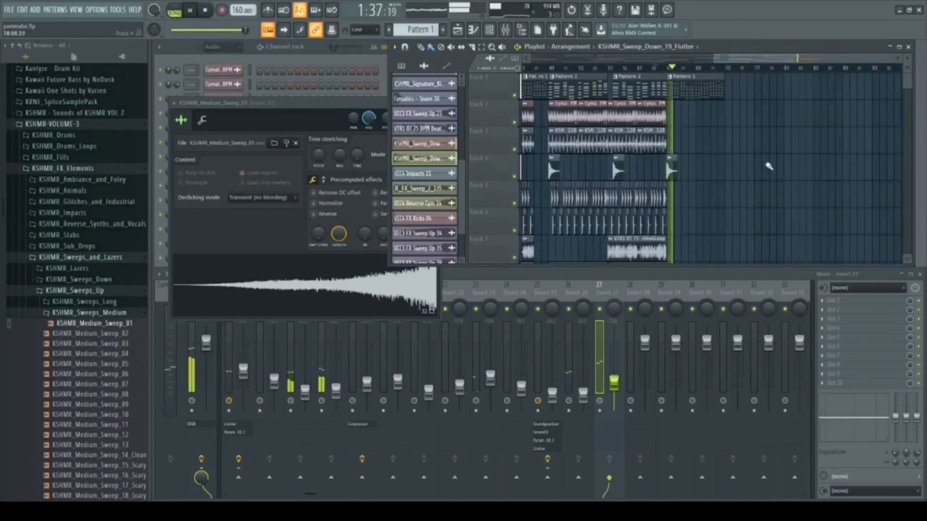
scroll(652, 181, "down", 2)
scroll(428, 159, "down", 1)
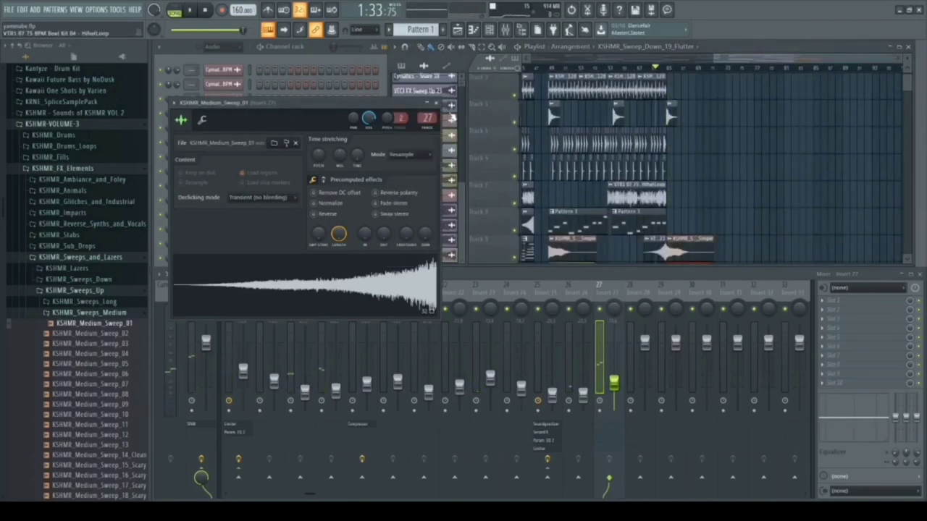
key("Escape")
left_click(382, 216)
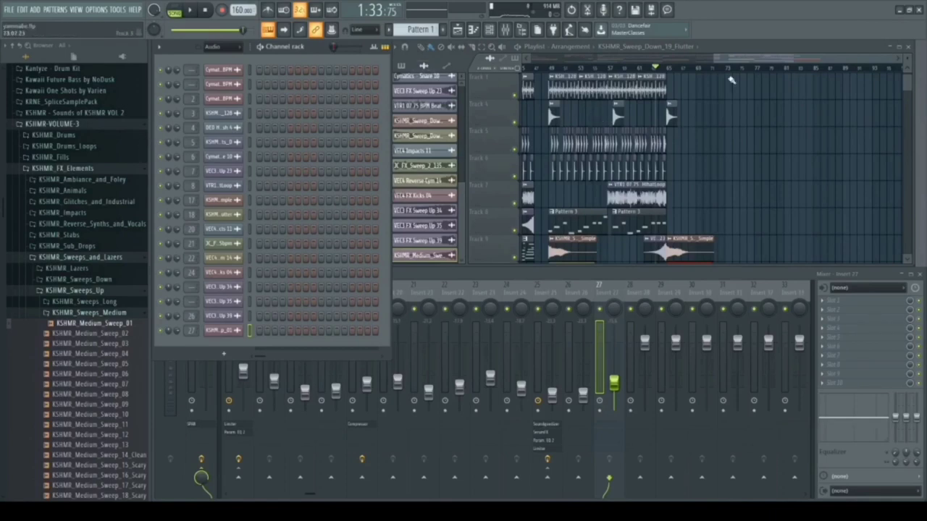
scroll(688, 145, "down", 6)
Step: Clone Pattern 5 as a new Pattern 6 and remove its Serum #3 notes, keeping only the Xpand!2 melody
left_click(630, 168)
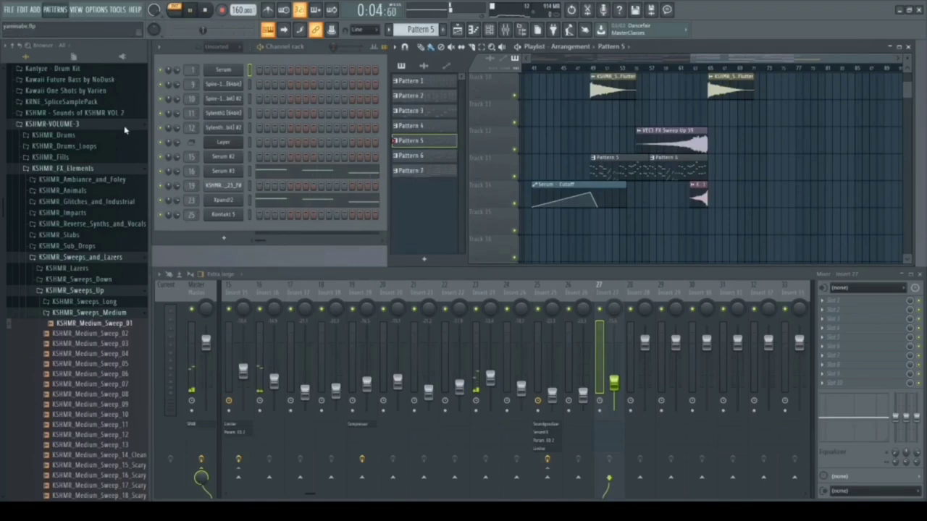
key("ctrl+shift+c")
left_click(305, 207)
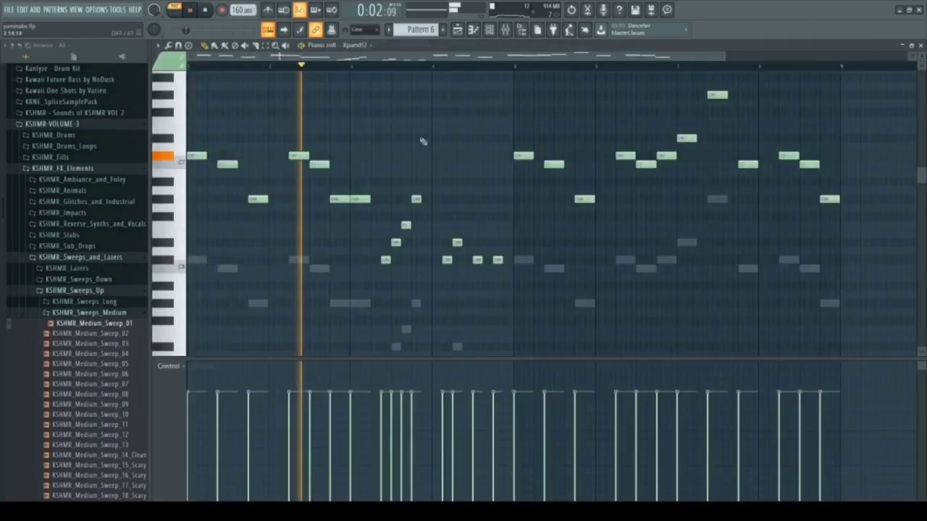
key("F7")
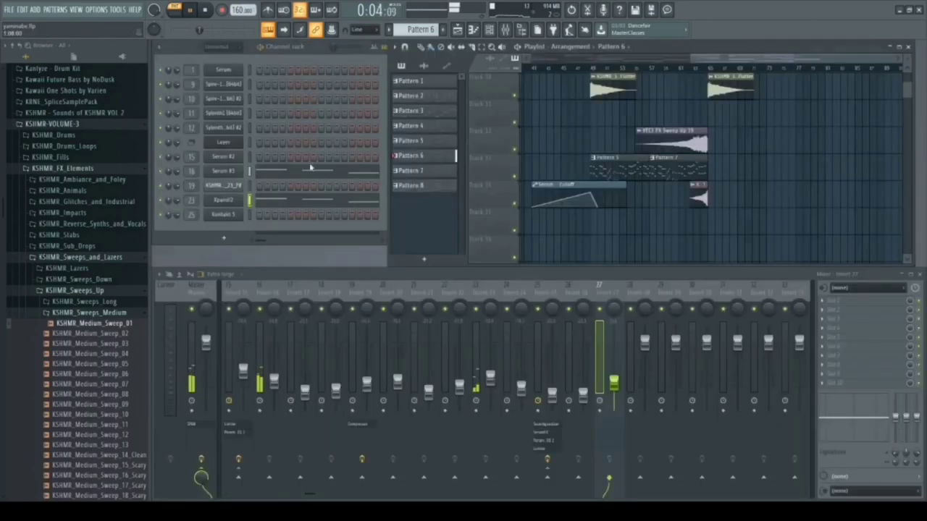
left_click(314, 181)
left_click(920, 46)
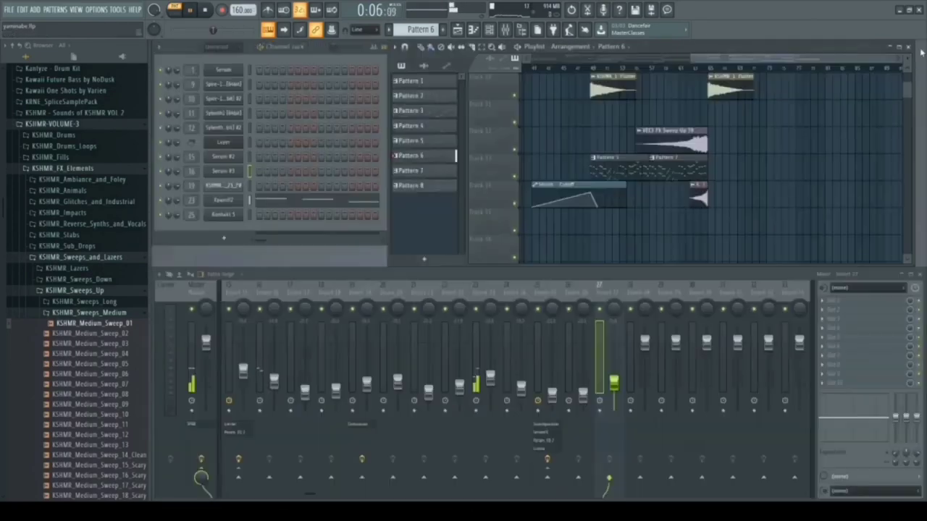
Step: Place Pattern 6 on Track 2 at bar 65 beneath the final Pattern 1 clip and play it
scroll(753, 116, "up", 5)
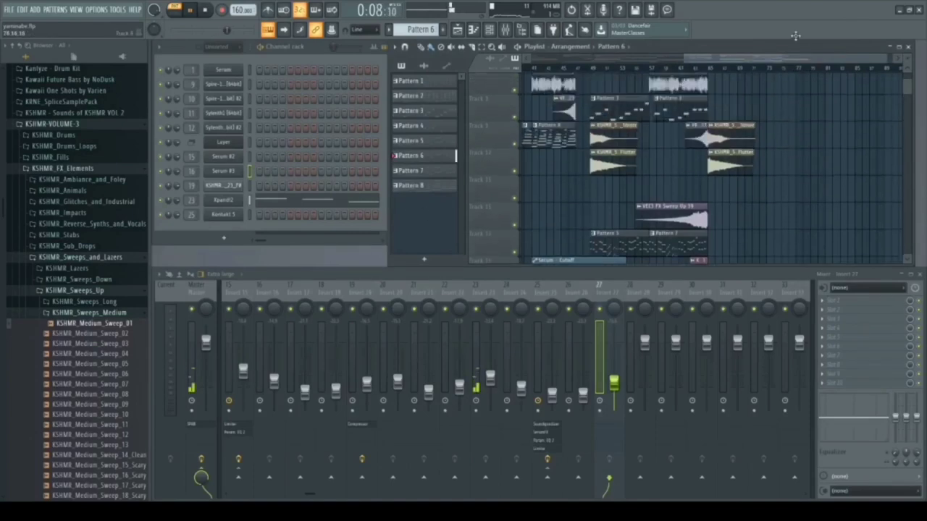
left_click_drag(780, 82, 767, 129)
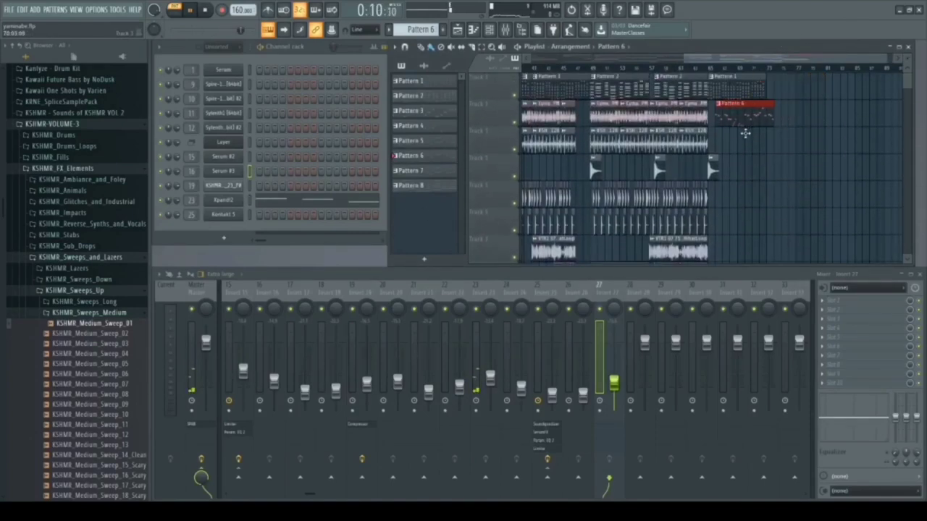
left_click(720, 73)
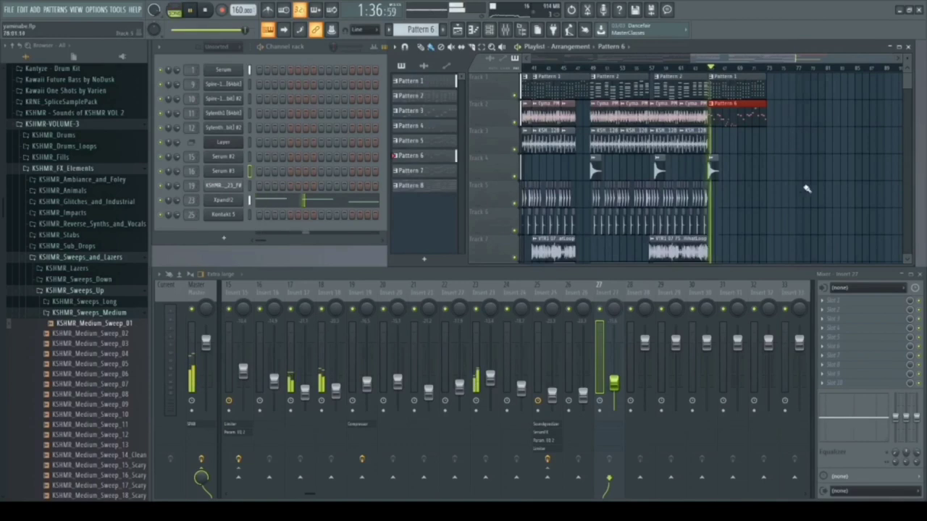
Step: Repeat the Pattern 1 and Pattern 6 clips at bar 73 and replay the outro from bar 65
left_click(774, 77)
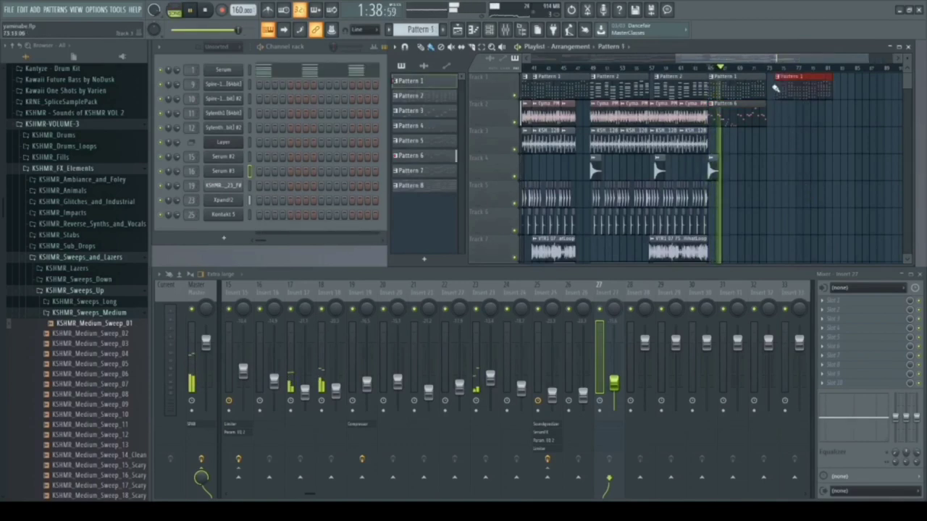
left_click(724, 109)
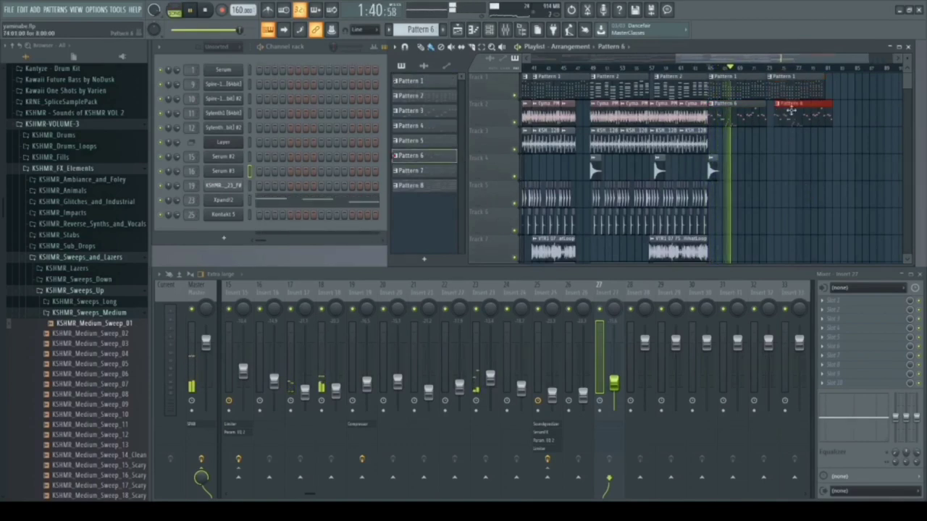
left_click(776, 106)
left_click(708, 70)
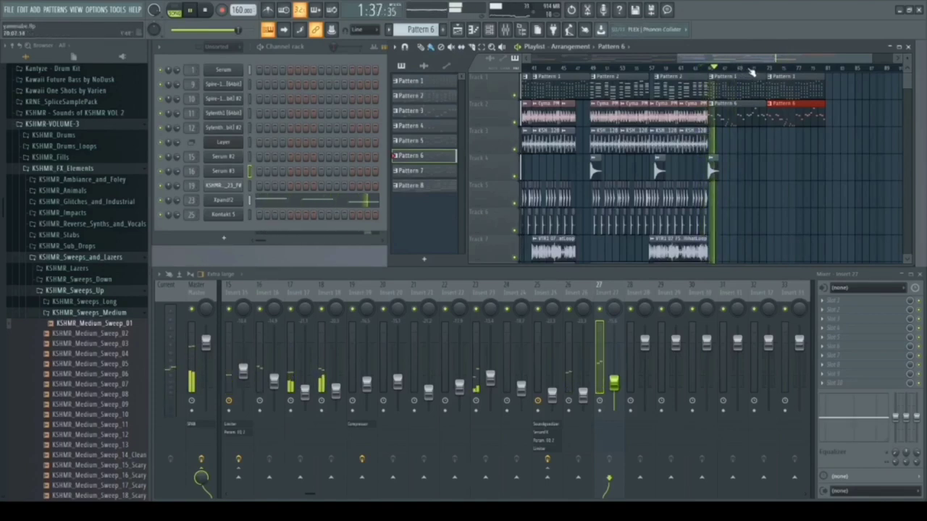
Step: Create a Master volume automation clip on Track 3 over bars 73 to 81 and slope it down as a fade-out
left_click_drag(771, 70, 824, 69)
scroll(846, 158, "down", 2)
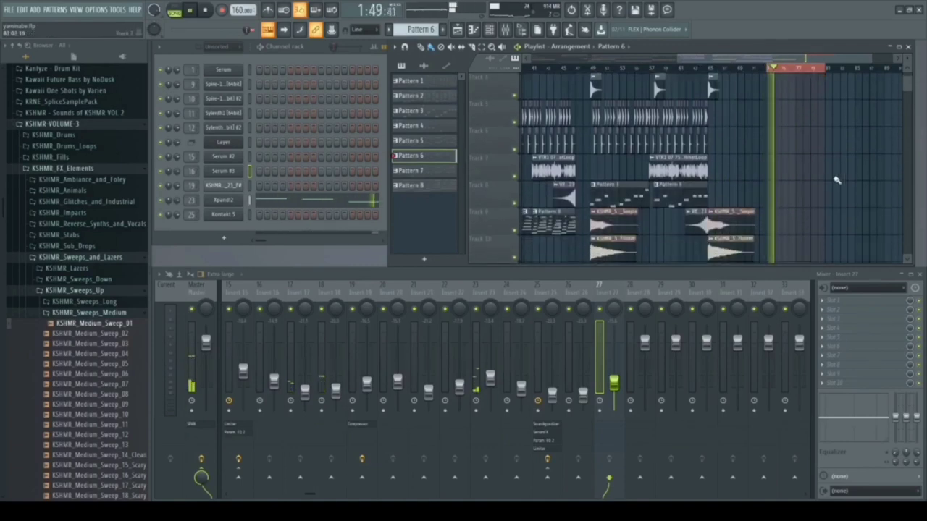
scroll(817, 207, "up", 2)
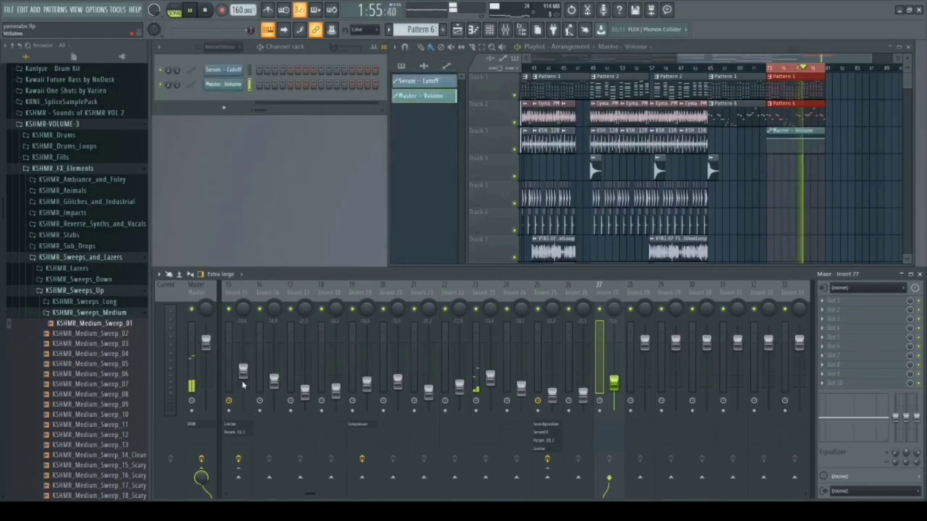
left_click_drag(818, 144, 828, 154)
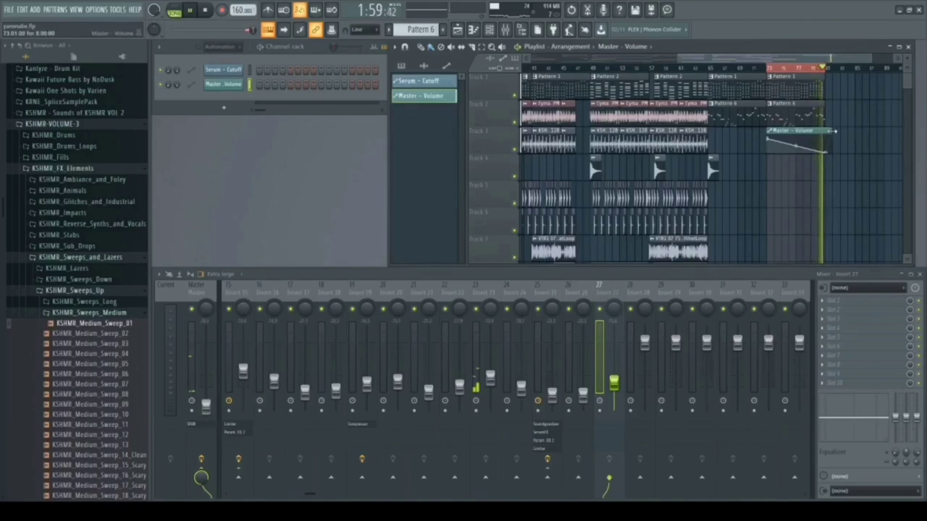
Step: Clear the time selection, play the song from the start while looking over all playlist tracks, and stop playback
left_click_drag(745, 58, 498, 78)
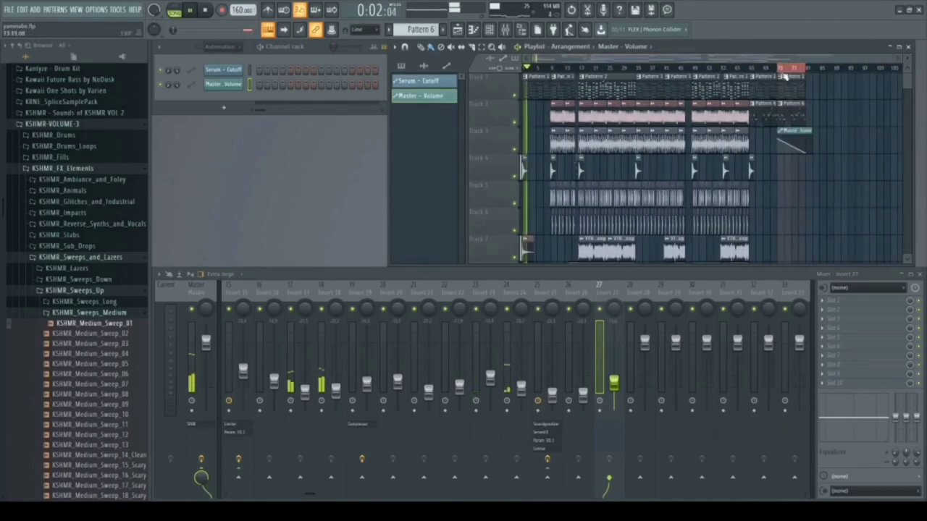
left_click(775, 67)
left_click_drag(596, 69, 519, 69)
scroll(782, 166, "down", 5)
scroll(779, 168, "down", 3)
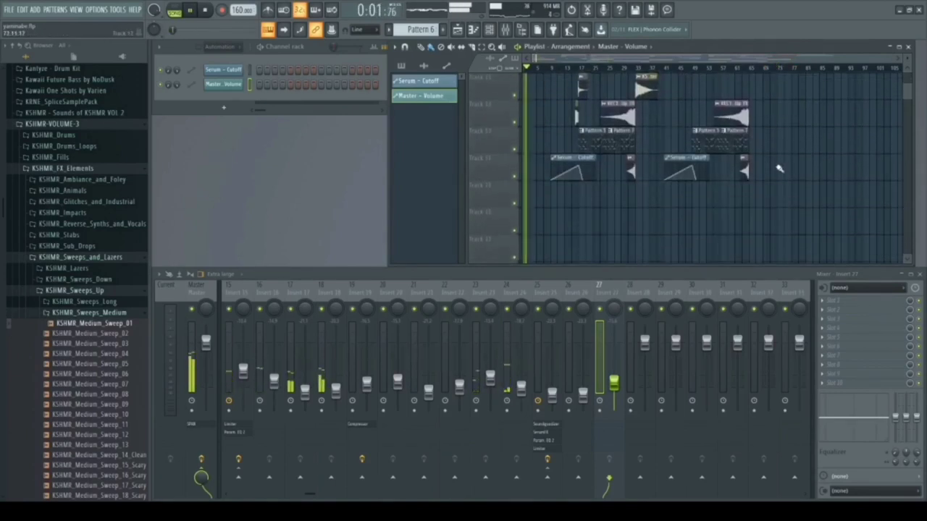
scroll(775, 170, "up", 10)
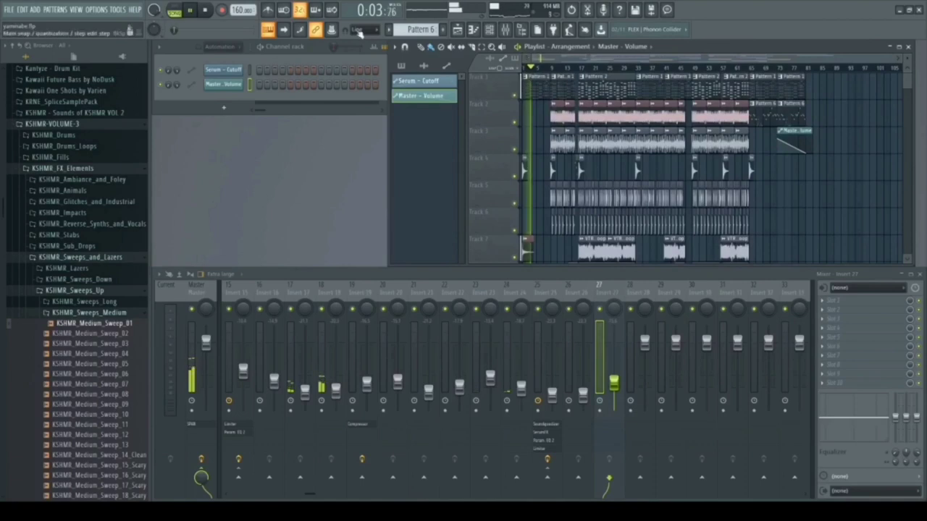
left_click(208, 10)
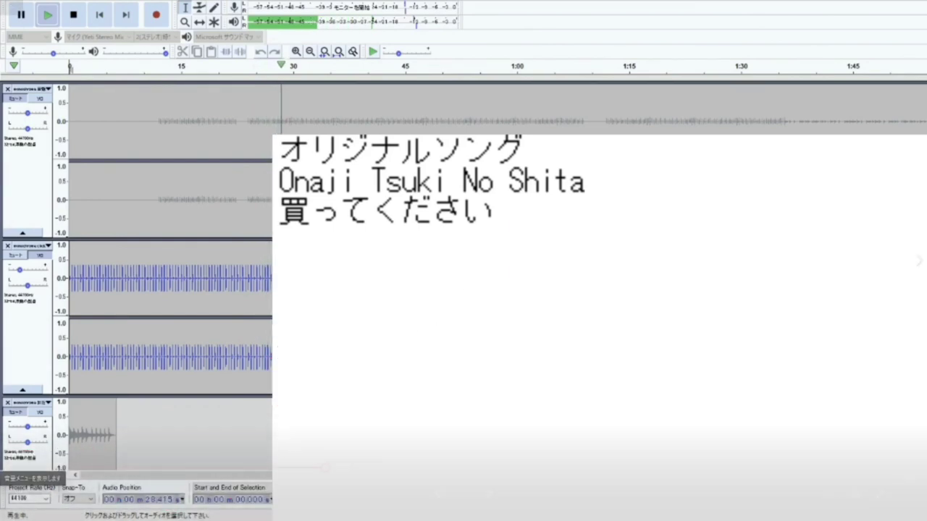
Step: Raise the playback volume of the video player showing the Audacity session
left_click(22, 495)
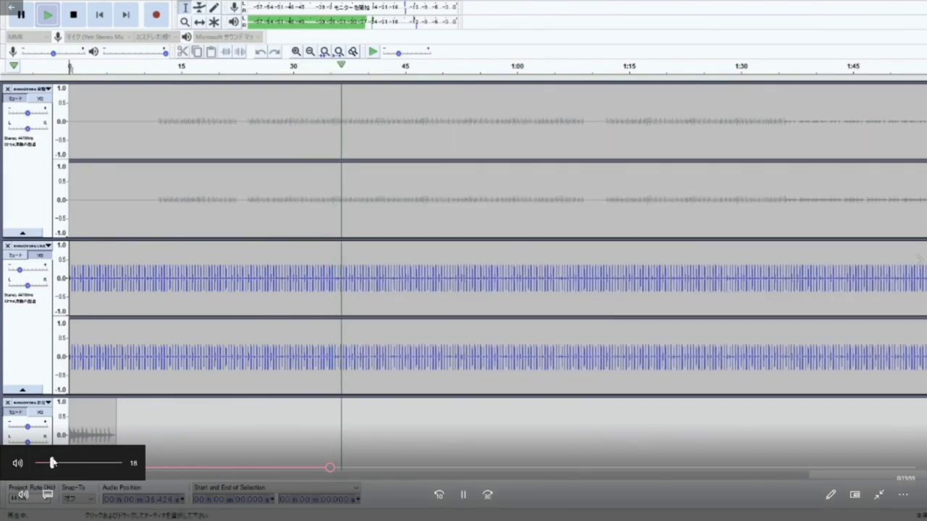
left_click_drag(52, 462, 66, 462)
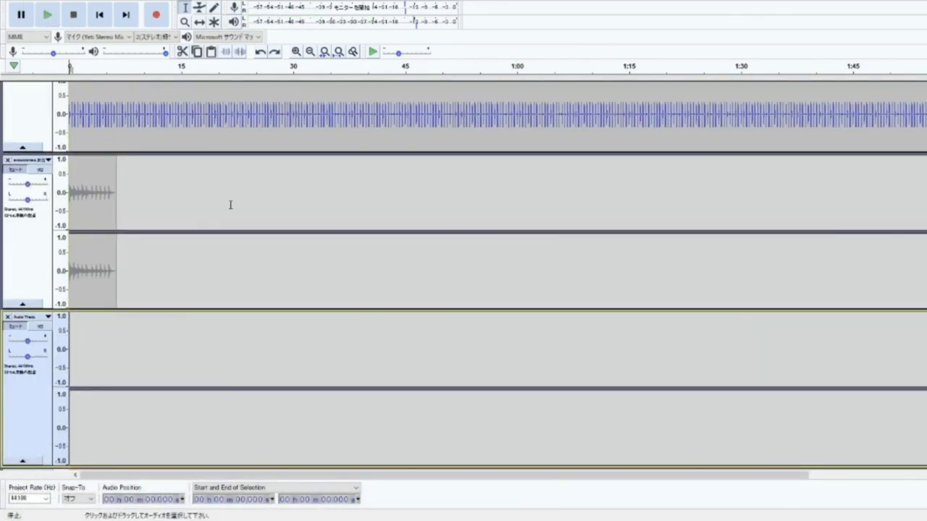
left_click(25, 495)
Step: Record a take from the start of the song onto the first empty audio track in Audacity, stopping at about 36 s
scroll(191, 208, "up", 8)
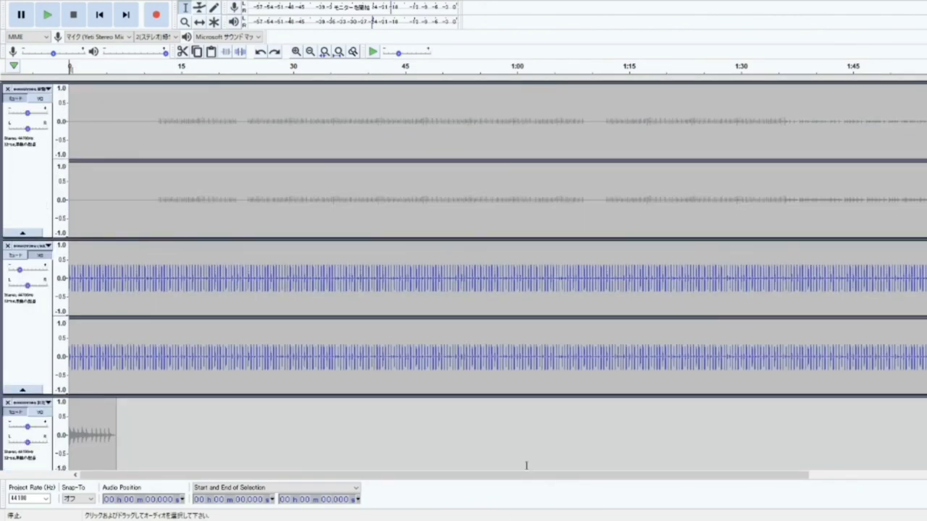
scroll(504, 352, "down", 6)
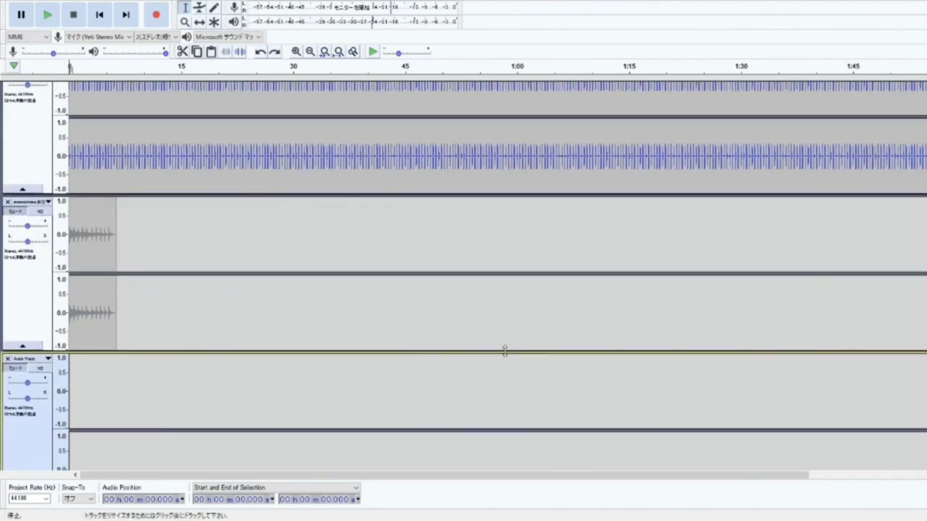
scroll(505, 352, "down", 3)
scroll(507, 340, "down", 2)
scroll(509, 339, "up", 2)
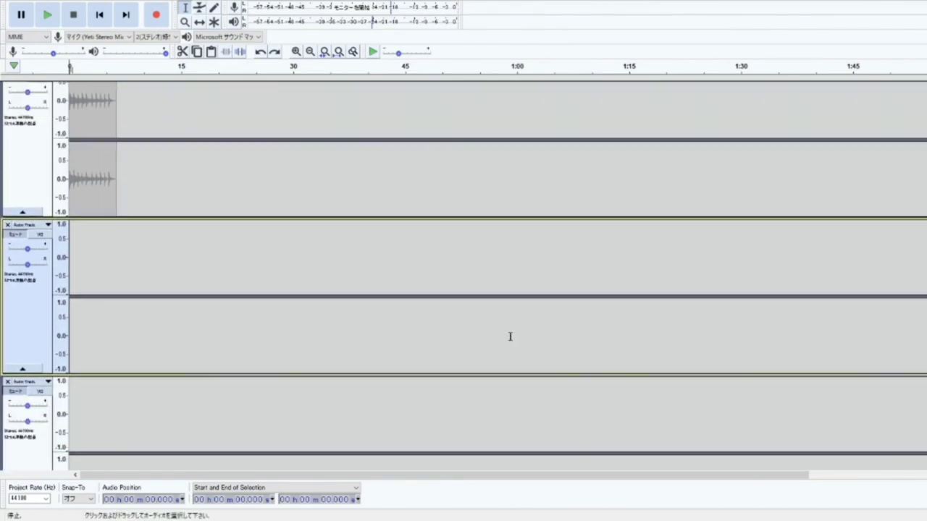
scroll(450, 187, "up", 5)
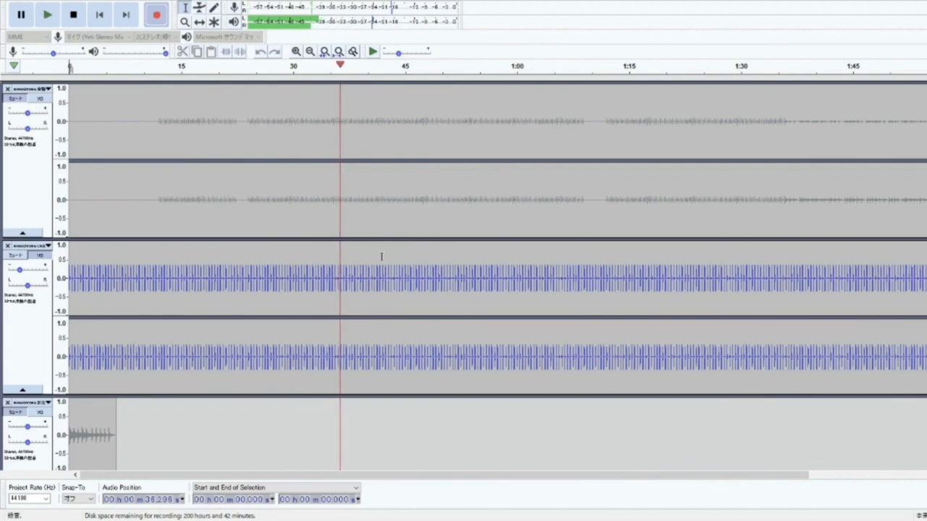
key("space")
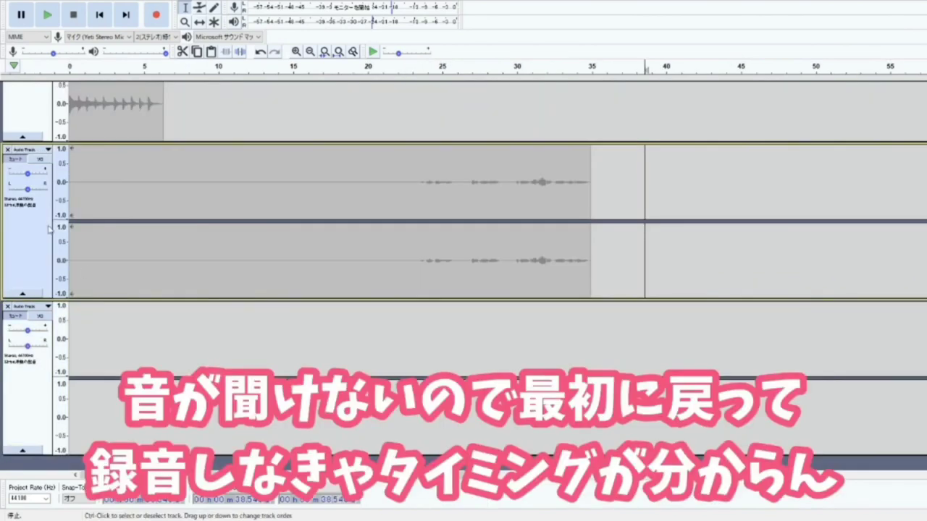
Step: Record another take from the beginning onto the second empty audio track, stopping at about 50 s
scroll(324, 373, "up", 10)
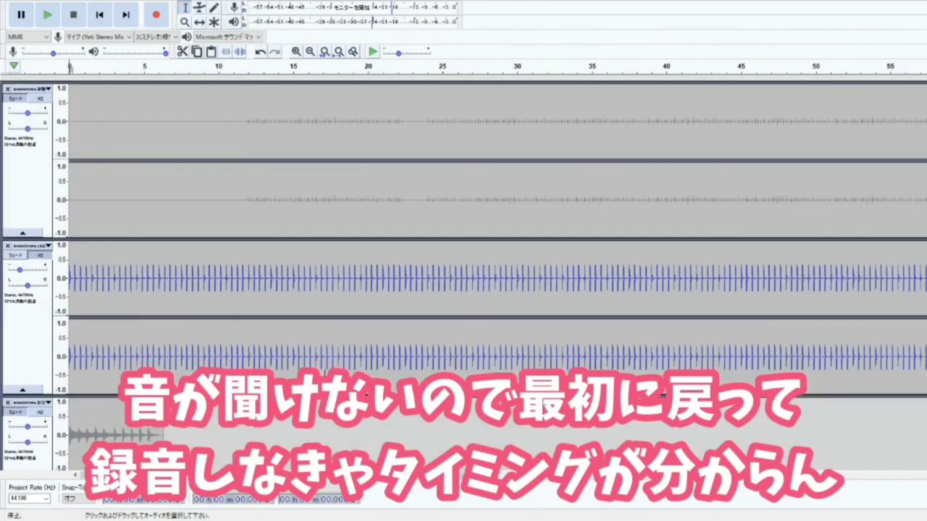
left_click(149, 18)
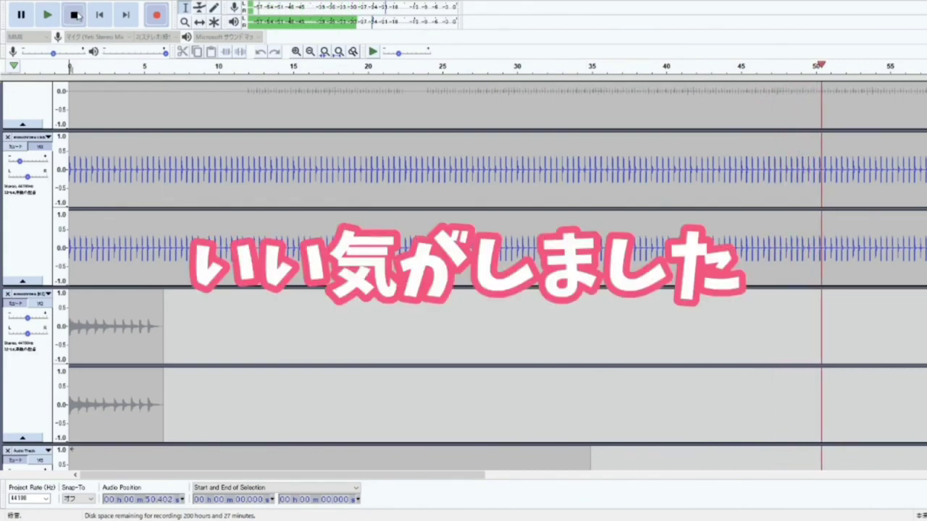
key("space")
Step: Delete the unused end of the second take from about 47.3 s onward
scroll(718, 305, "down", 5)
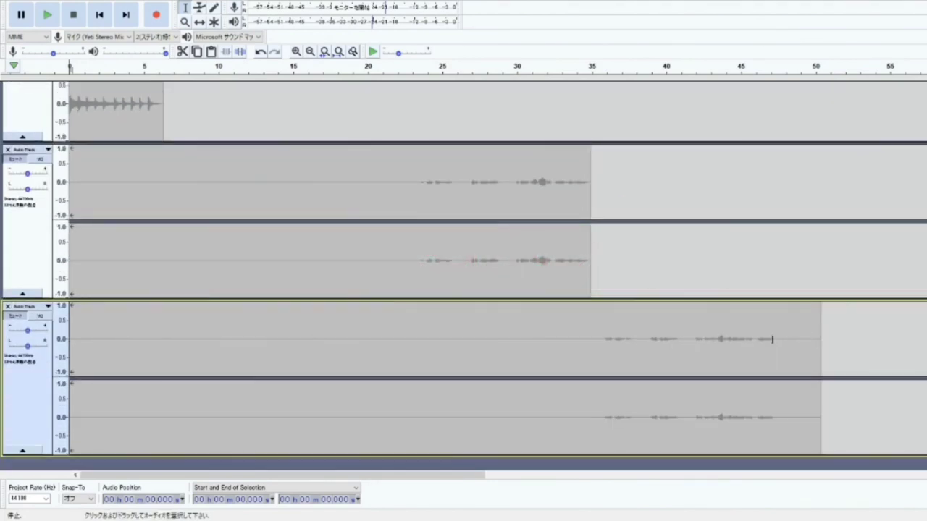
left_click_drag(774, 339, 824, 335)
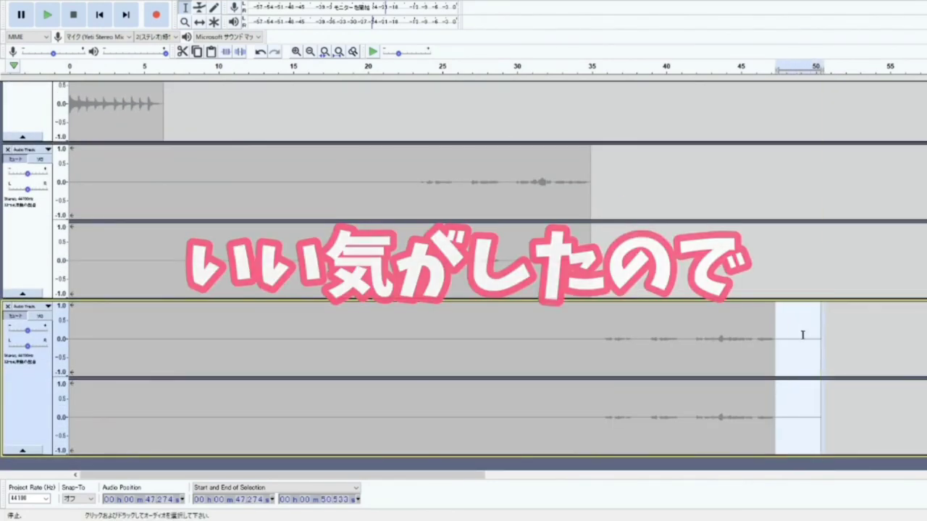
left_click(830, 333)
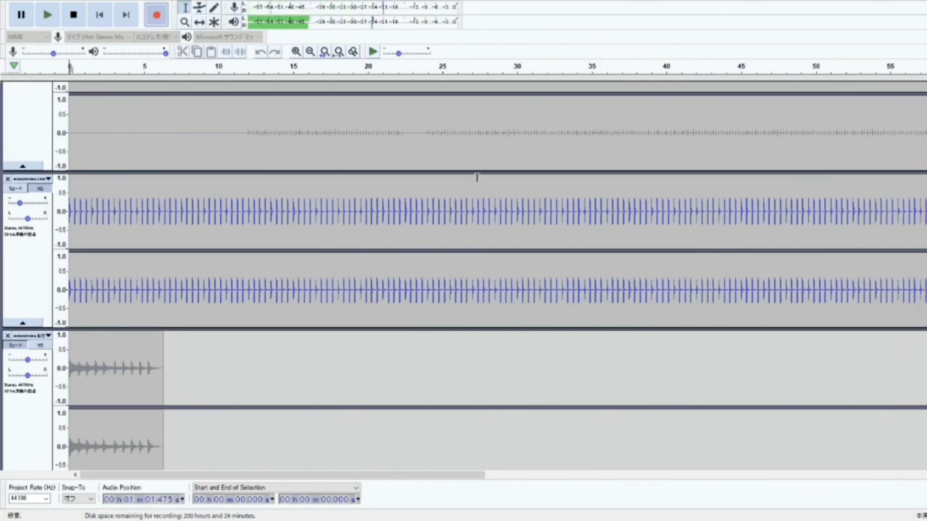
Step: Stop the recording on the newest audio track at about 1:01 and undo that take
left_click(73, 14)
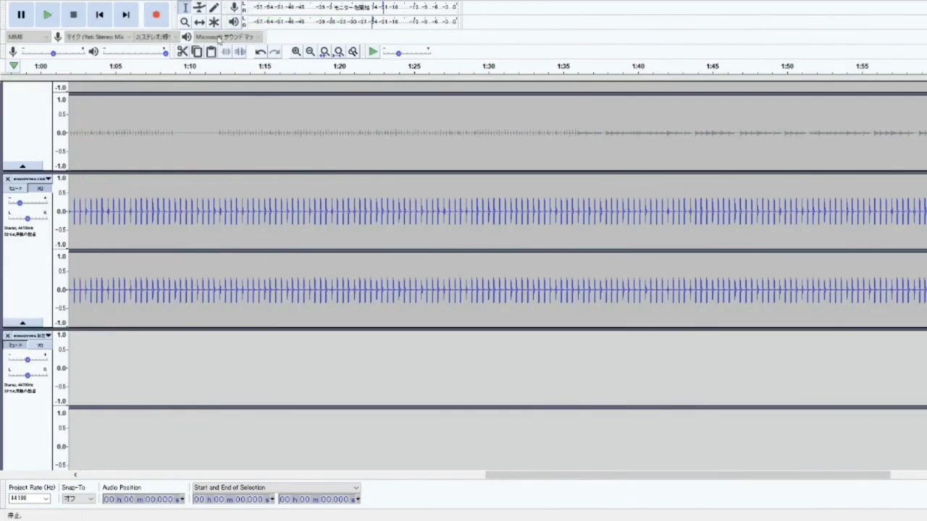
left_click(261, 53)
scroll(449, 248, "down", 2)
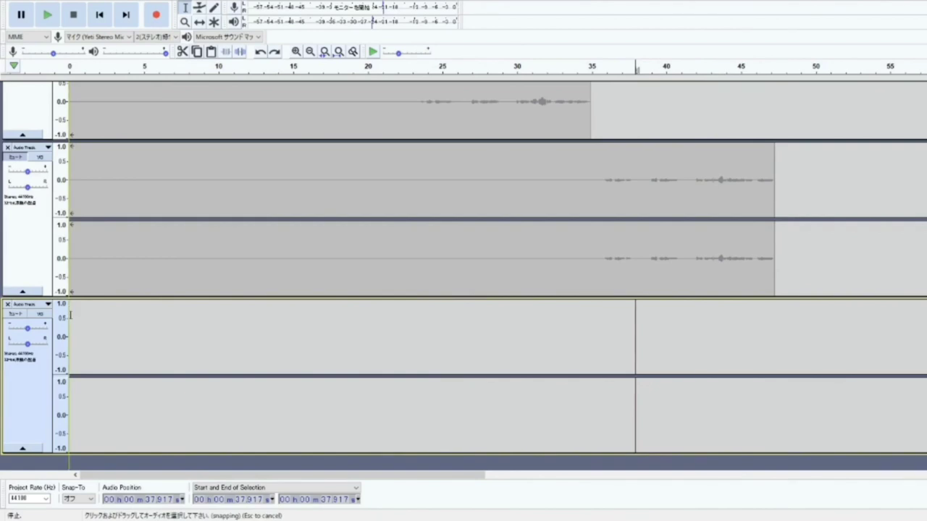
Step: Place the cursor at the very start of the newest empty audio track
left_click(70, 315)
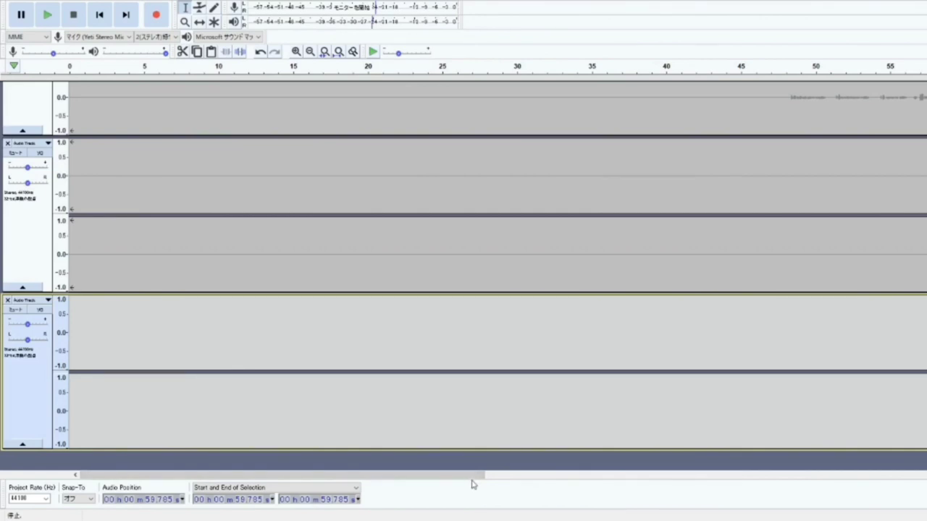
Step: Play the click track between about 1:11 and 1:14, and stop playback
left_click_drag(447, 477, 645, 414)
scroll(644, 413, "up", 4)
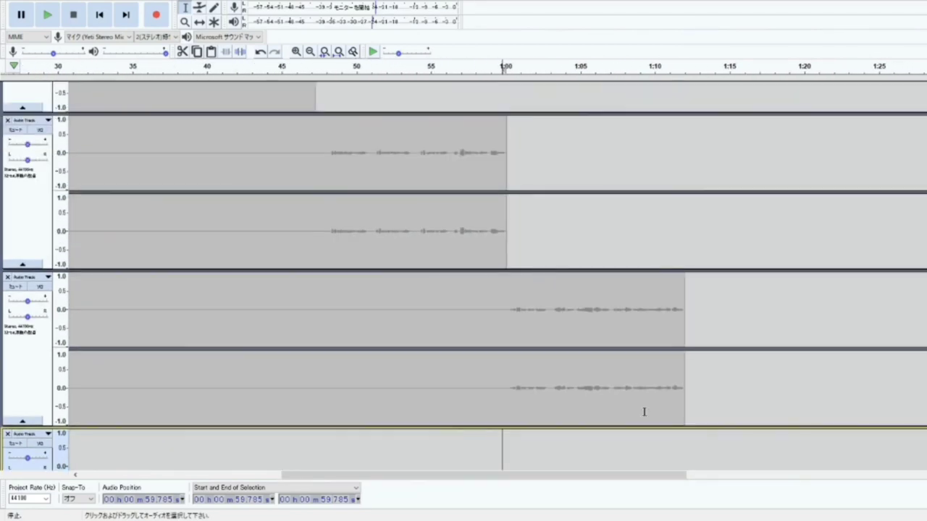
scroll(640, 406, "up", 6)
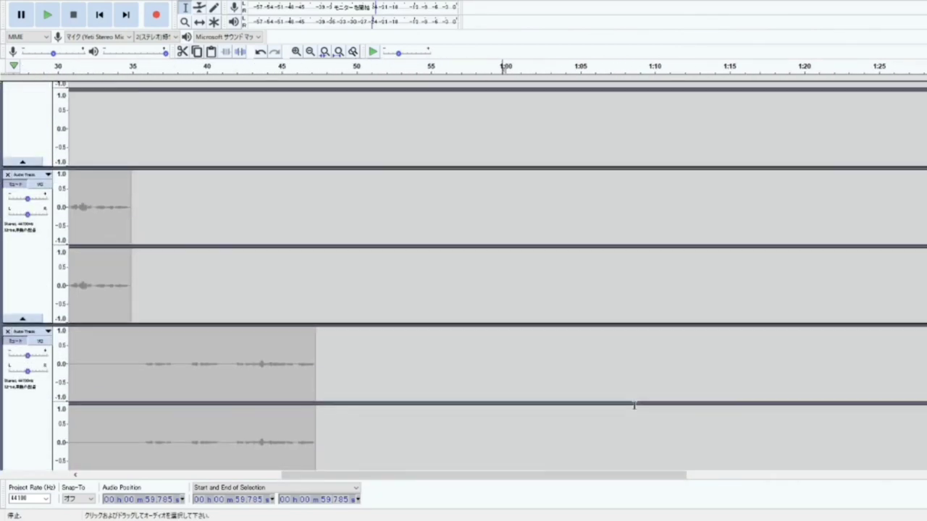
scroll(629, 401, "up", 2)
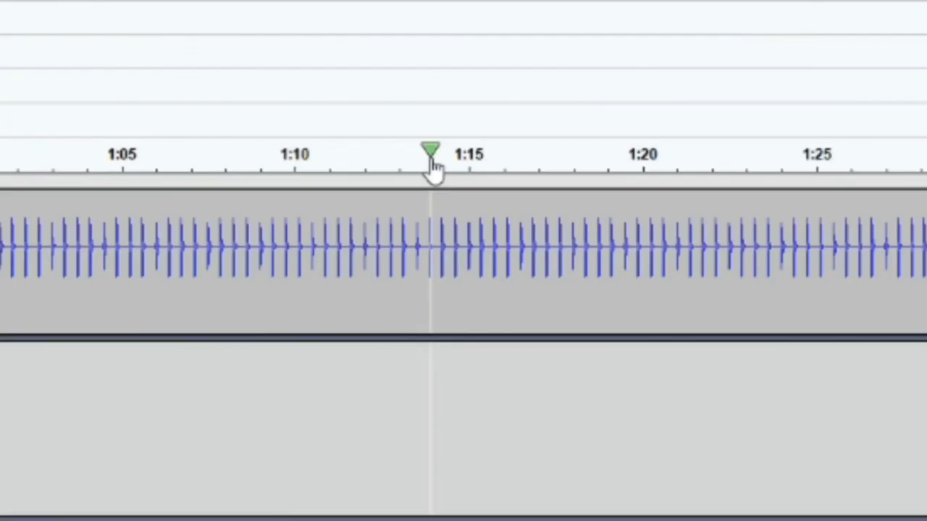
left_click_drag(713, 71, 674, 71)
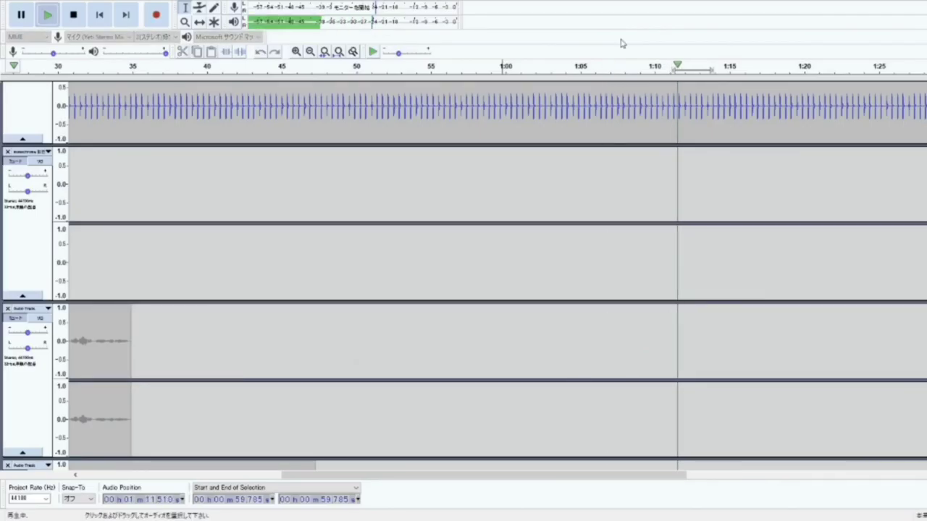
left_click(73, 16)
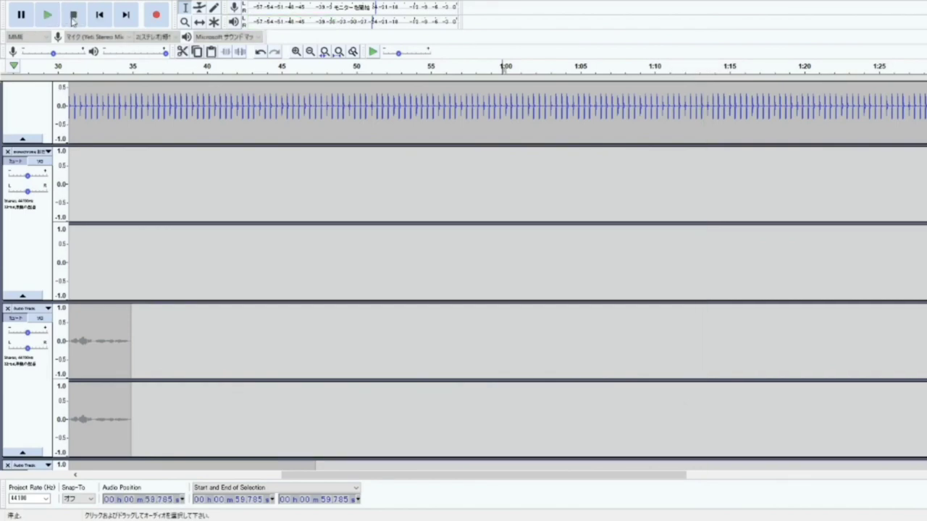
Step: Record a take onto a new audio track from the beginning of the song, stopping at about 1:58
left_click(310, 52)
left_click(310, 52)
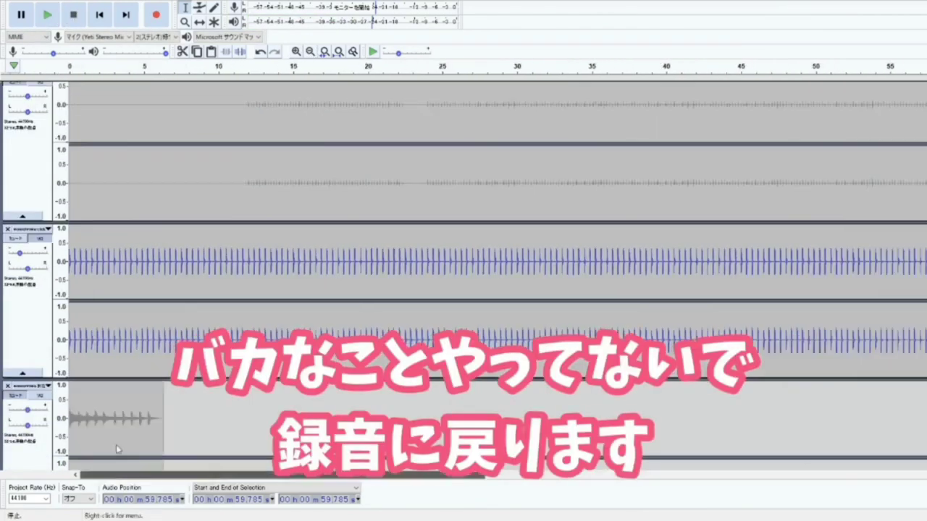
key("r")
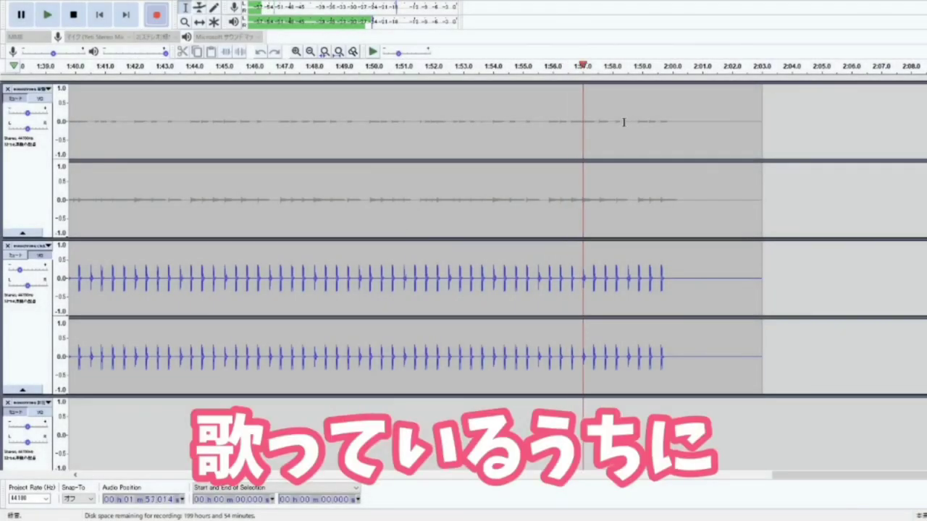
left_click(73, 15)
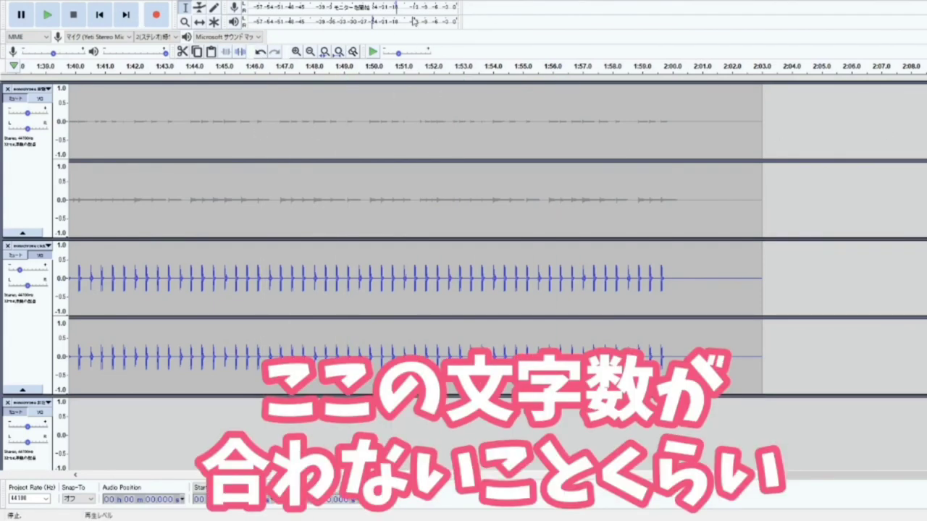
Step: Check the newly recorded take below the existing tracks and undo it
scroll(403, 173, "down", 10)
scroll(413, 180, "down", 2)
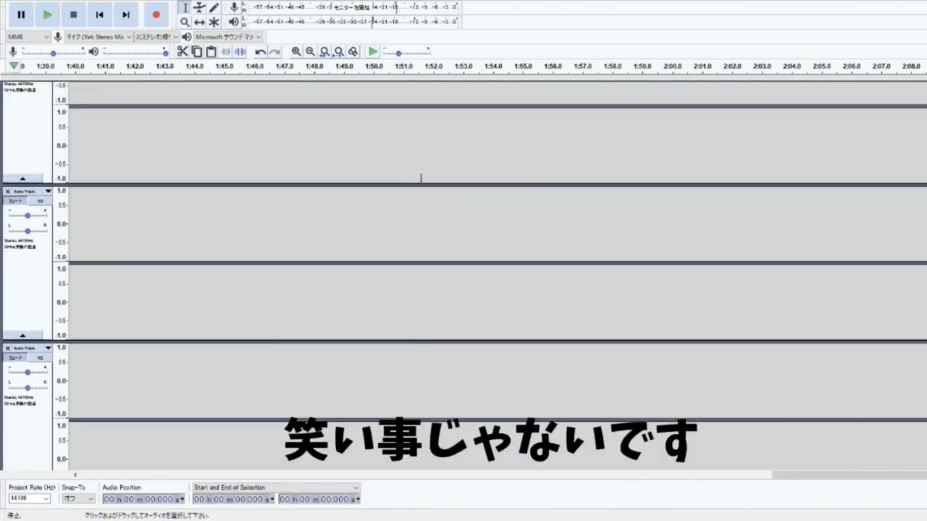
key("ctrl+v")
scroll(422, 172, "down", 10)
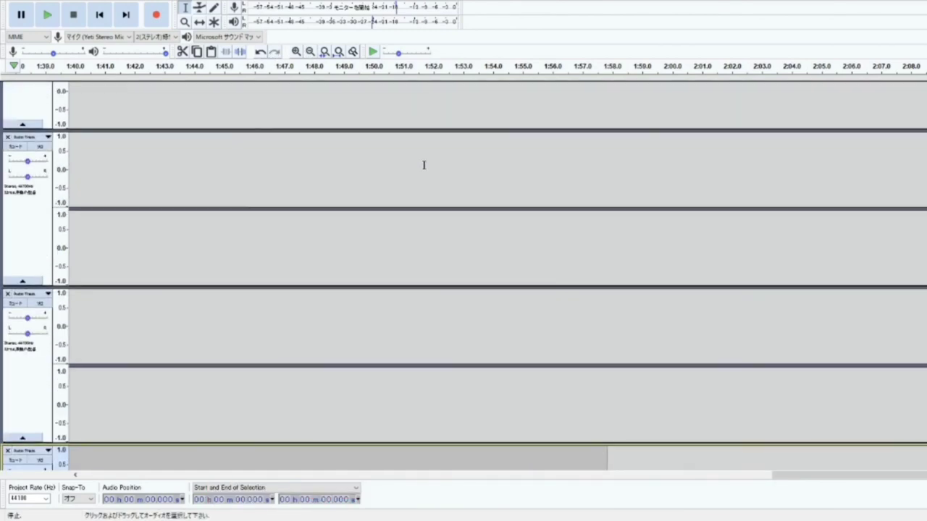
scroll(425, 153, "up", 8)
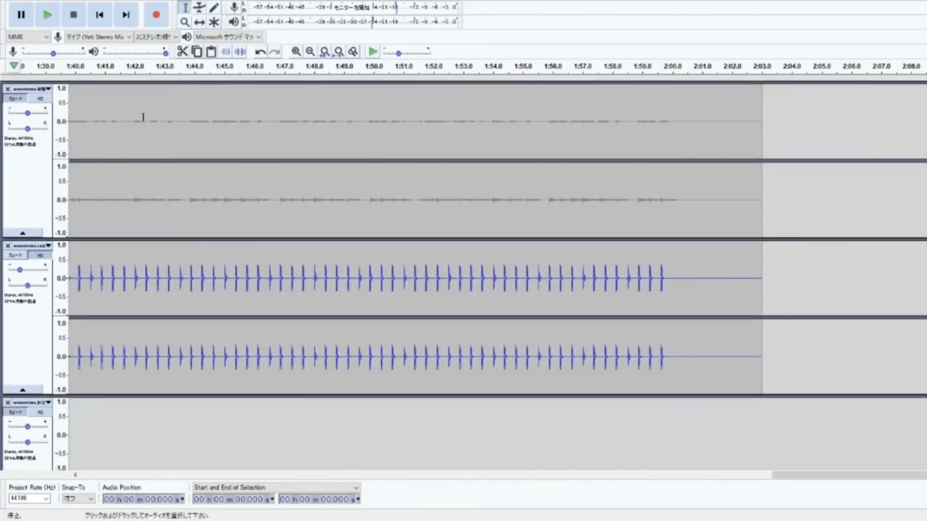
left_click(260, 51)
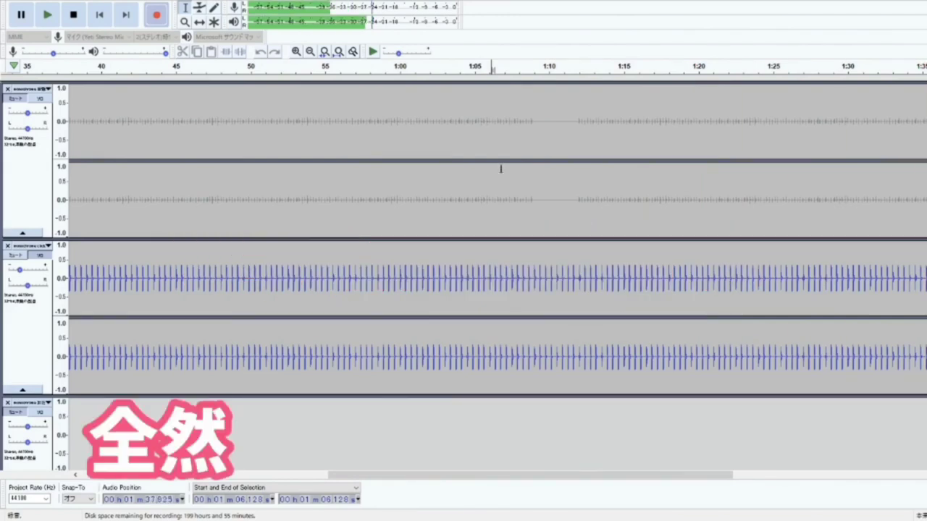
Step: Stop the current recording at about 1:38 and undo that take
key("space")
scroll(660, 251, "down", 10)
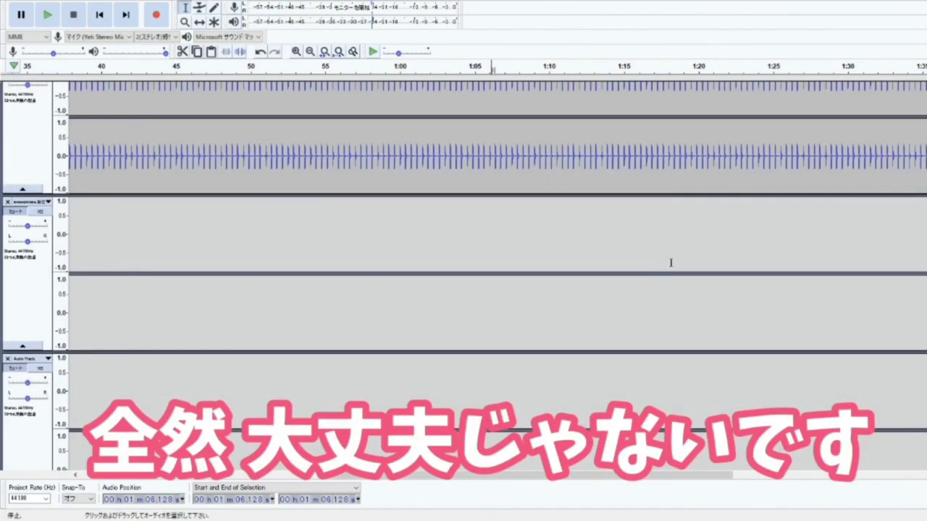
scroll(687, 362, "down", 5)
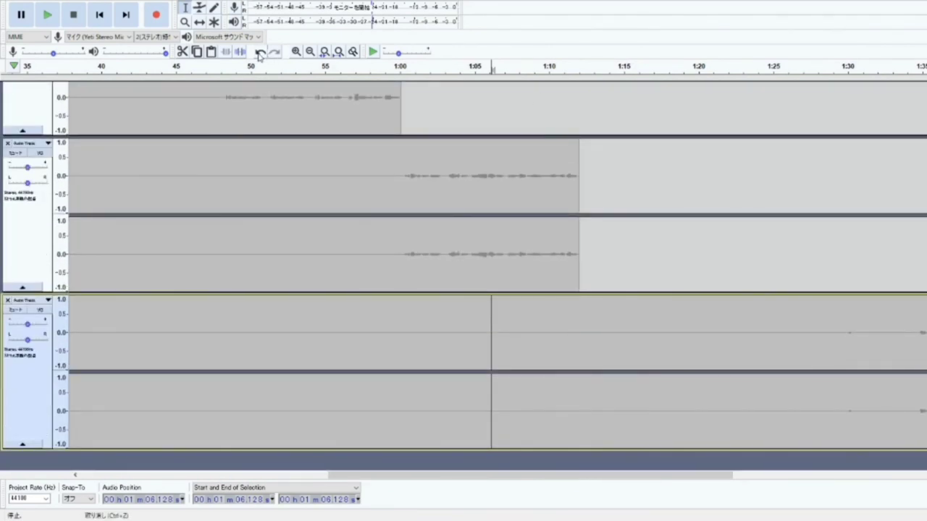
left_click(260, 53)
Step: Record the discarded take again
left_click(157, 15)
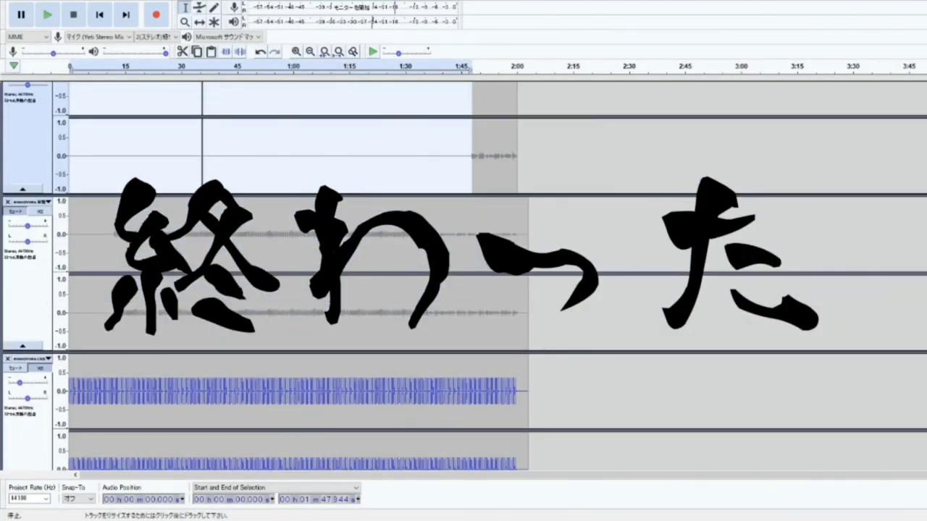
scroll(218, 270, "down", 5)
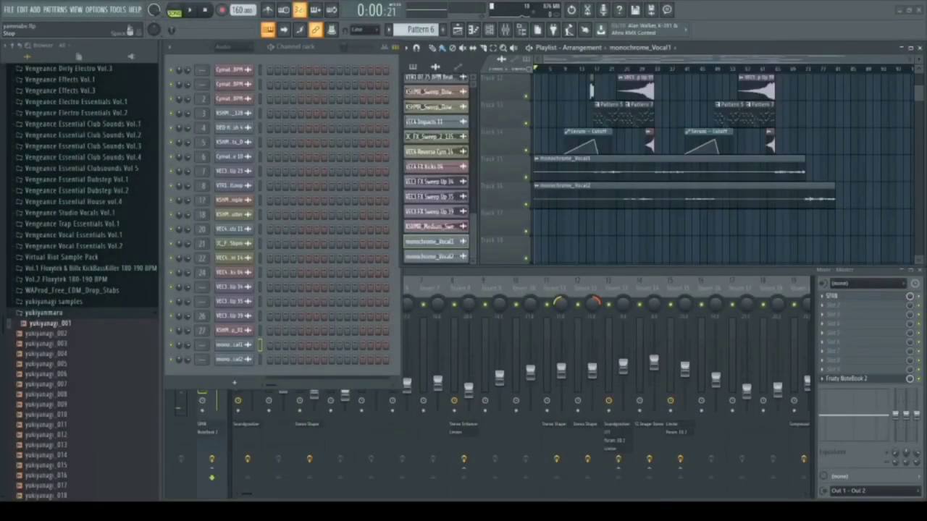
Step: Switch to FL Studio, stop playback, and read the Fruity NoteBook 2 note on the Master mixer track
left_click(205, 11)
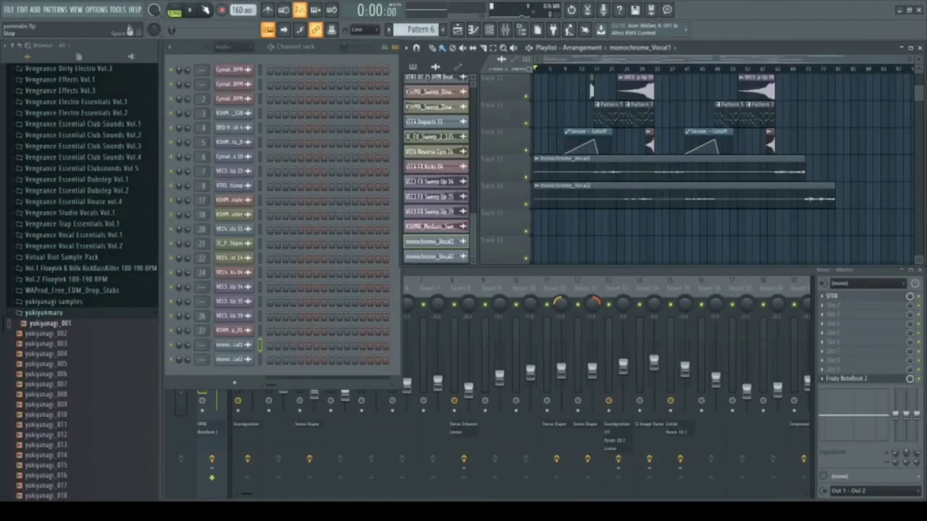
left_click(848, 379)
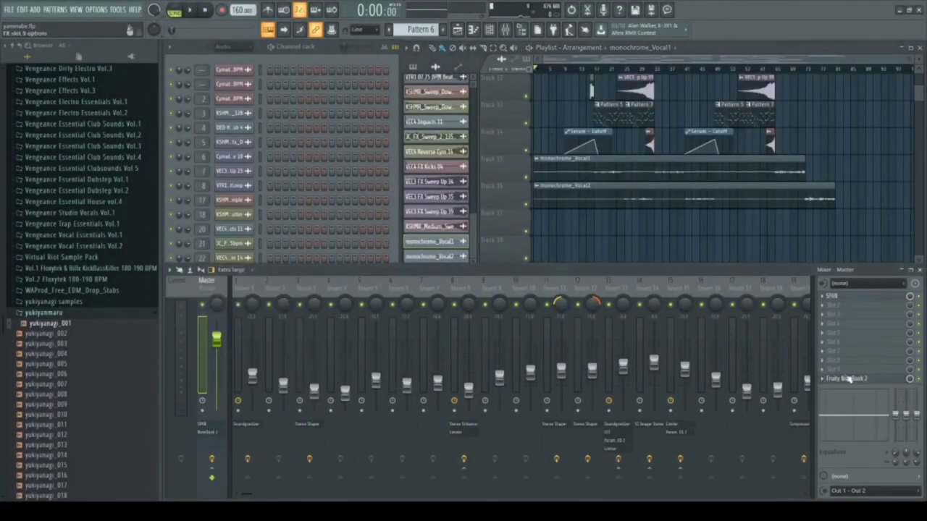
left_click(846, 378)
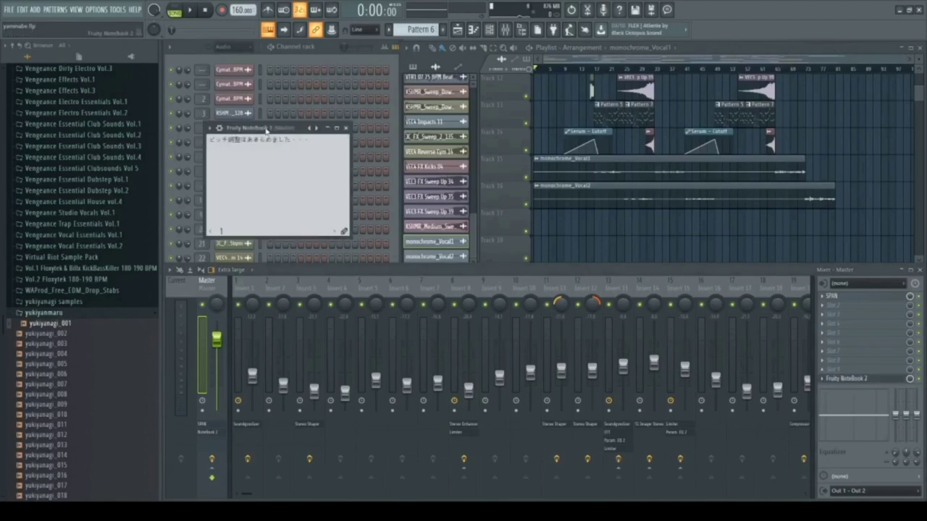
left_click_drag(269, 129, 371, 158)
left_click_drag(454, 176, 508, 246)
left_click(585, 245)
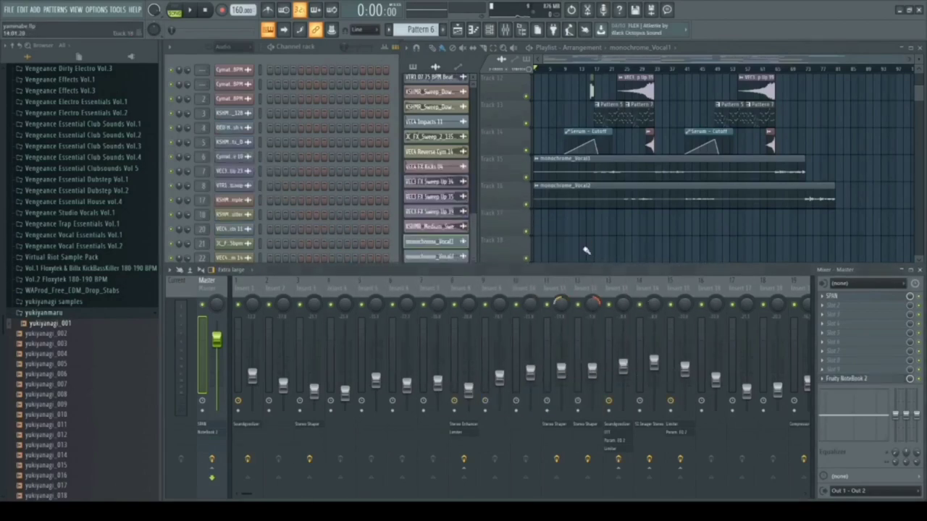
Step: Normalize the monochrome_Vocal1 sample in its channel settings
double_click(614, 183)
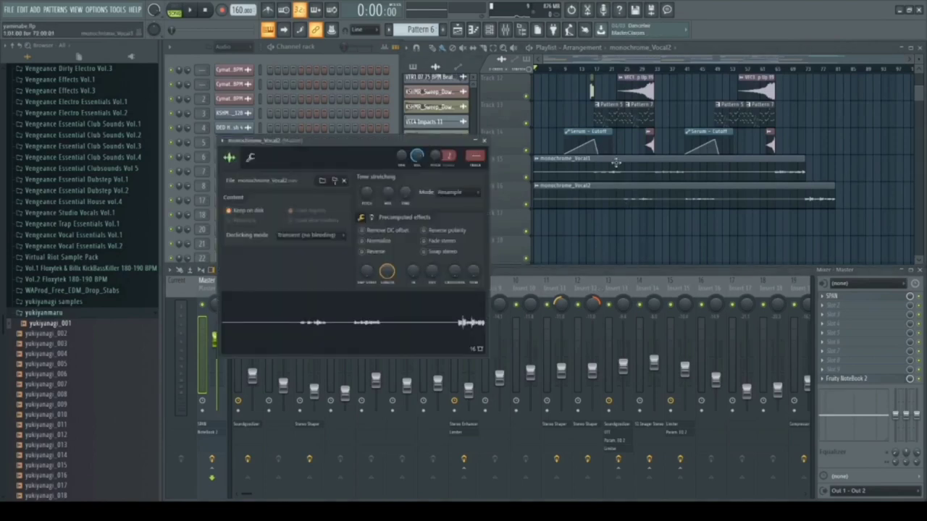
left_click(485, 140)
left_click(435, 261)
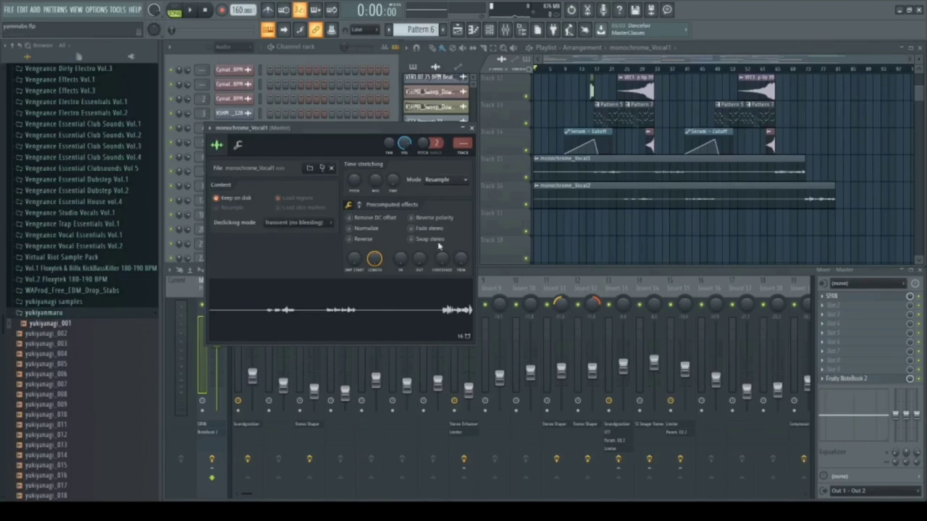
left_click(352, 228)
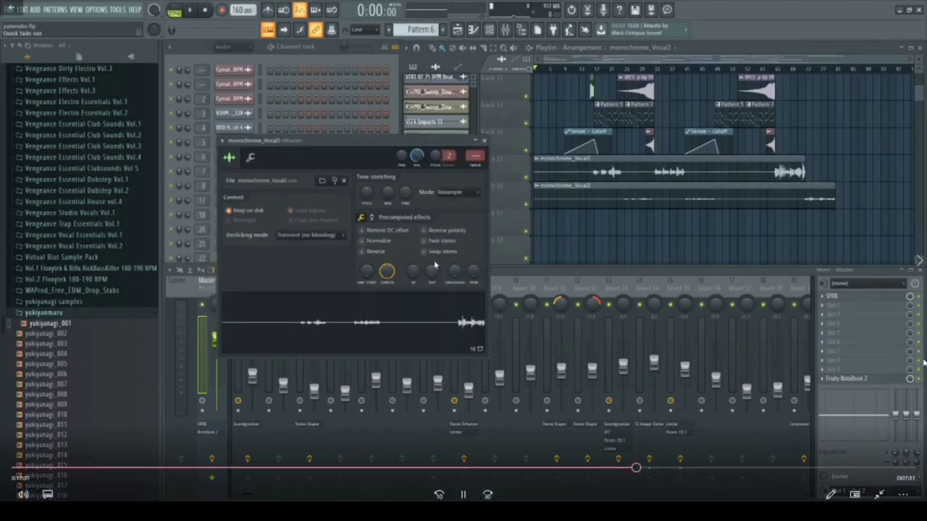
Step: Normalize the monochrome_Vocal2 sample and close its channel settings
left_click(364, 252)
left_click(368, 252)
left_click(375, 241)
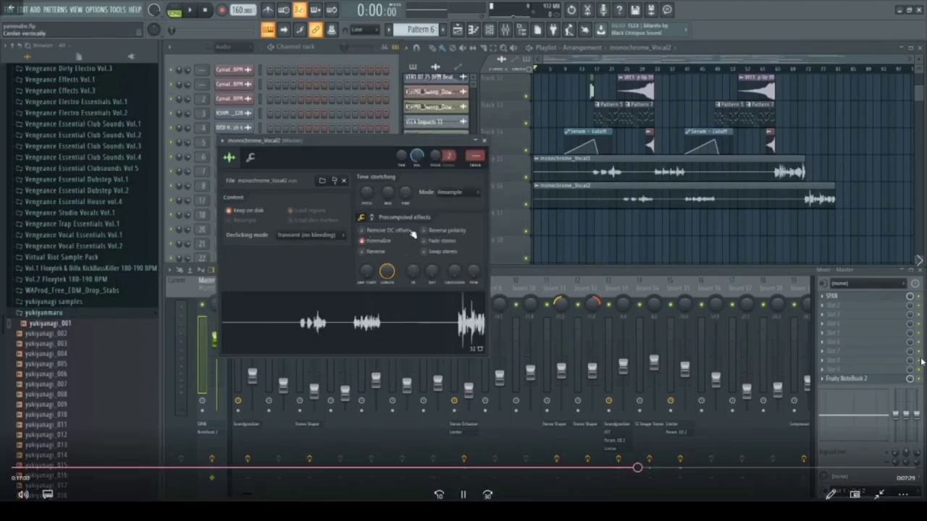
left_click(482, 142)
left_click(394, 227)
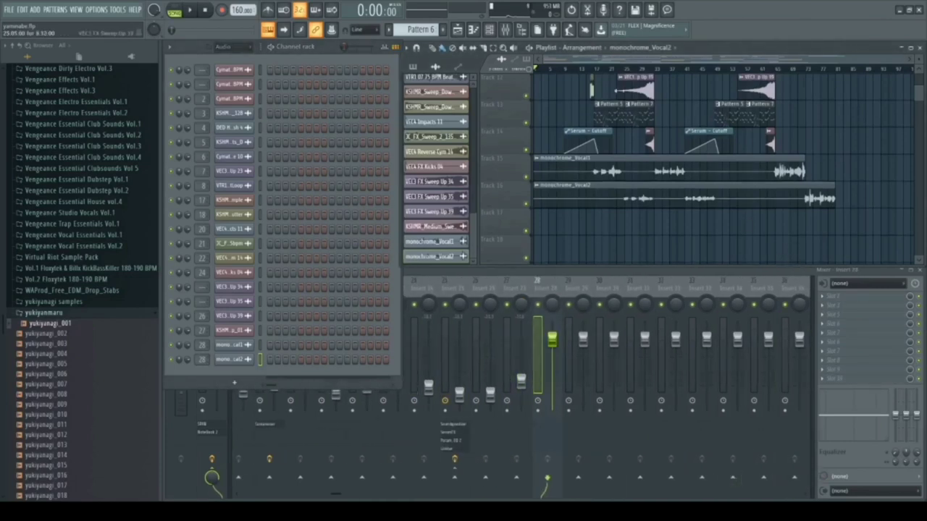
Step: Play the arrangement briefly from 0:22:50 to hear the vocals against the track
left_click(592, 69)
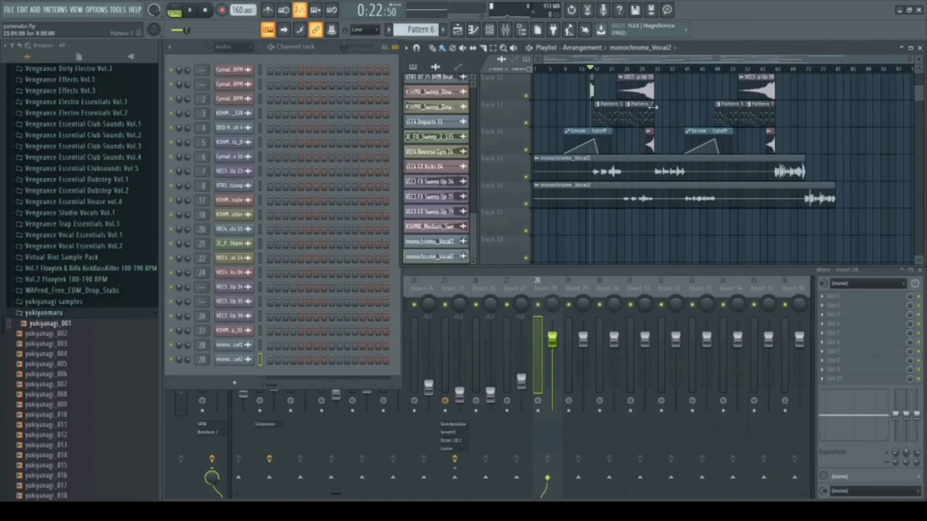
left_click(190, 10)
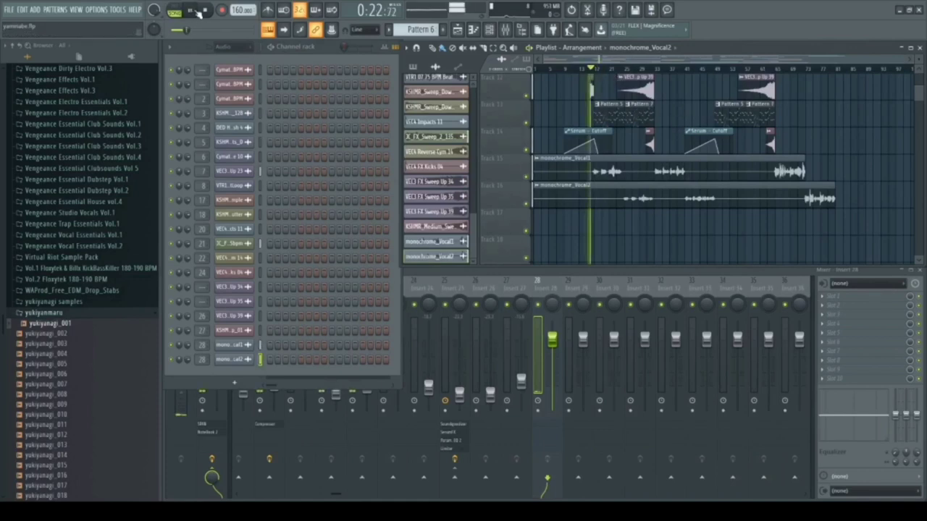
left_click(205, 10)
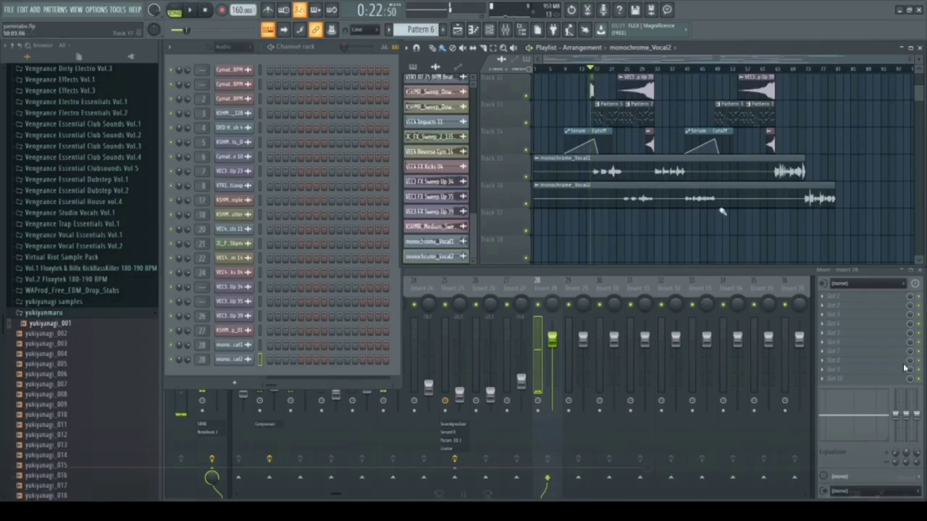
Step: Lower the video player's volume to 5
mouse_move(529, 519)
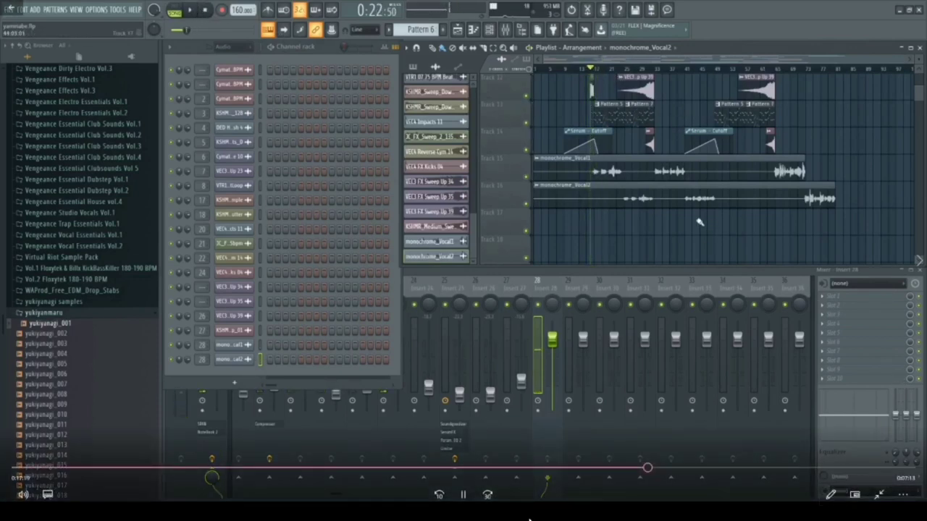
left_click(23, 494)
left_click(63, 463)
left_click_drag(63, 464, 43, 464)
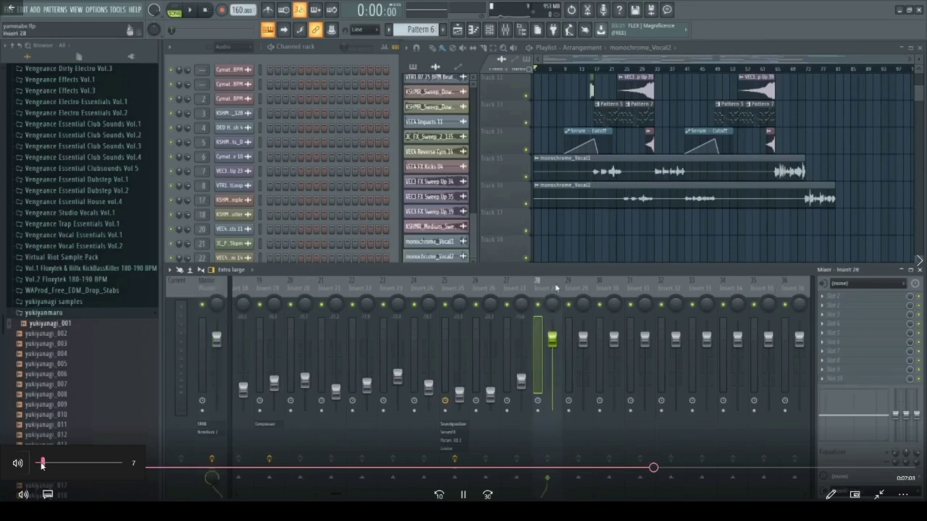
left_click_drag(42, 464, 39, 465)
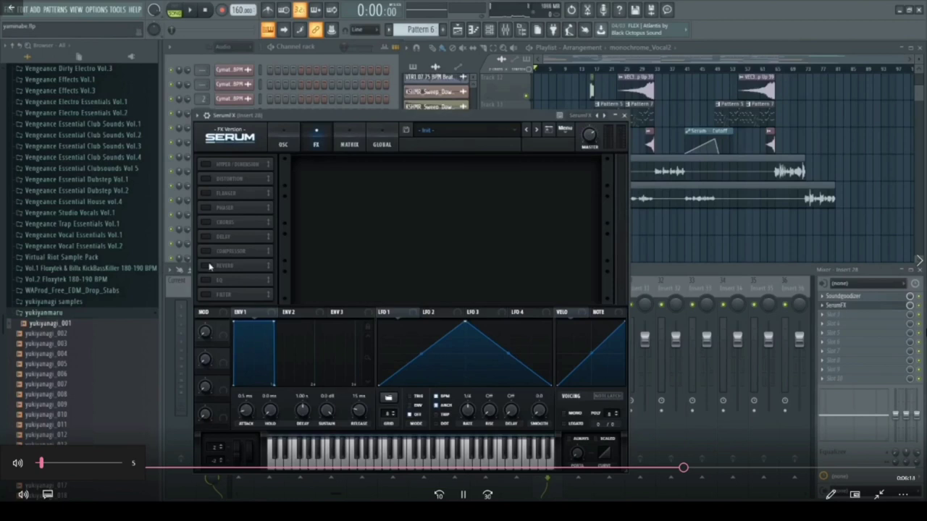
Step: Enable Reverb and a multiband Compressor with 10.7 dB gain in SerumFX on Insert 28, and close the plugin
left_click(209, 266)
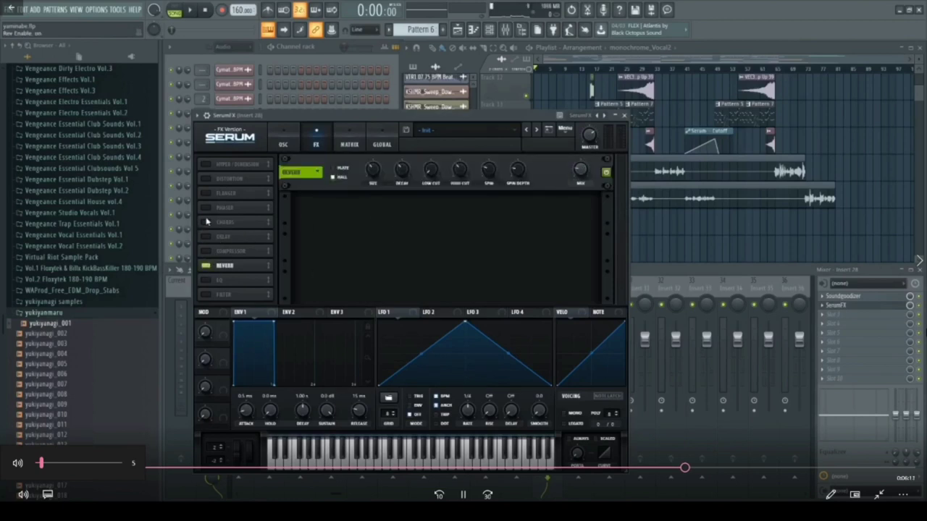
left_click(210, 252)
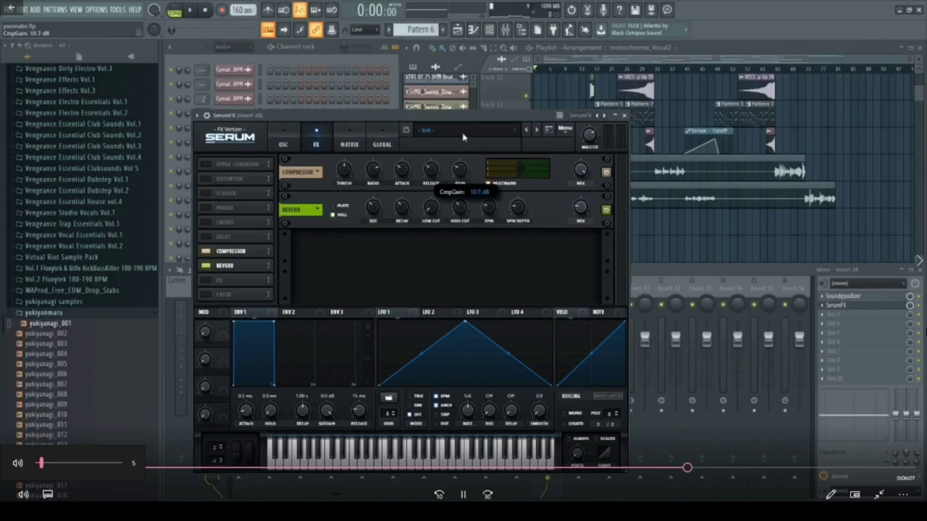
left_click(625, 115)
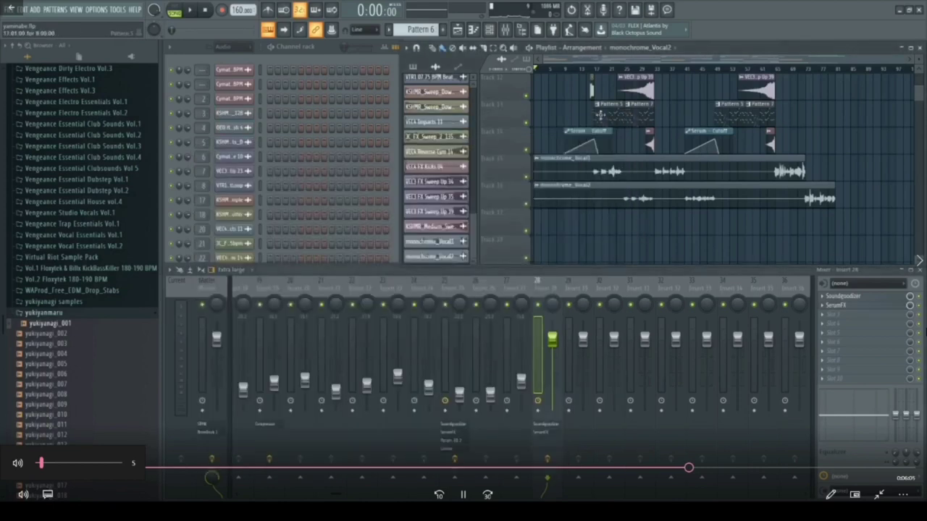
Step: Play the arrangement around the first vocal entry near bar 17 and lower Insert 28's fader to balance the vocals
left_click(599, 68)
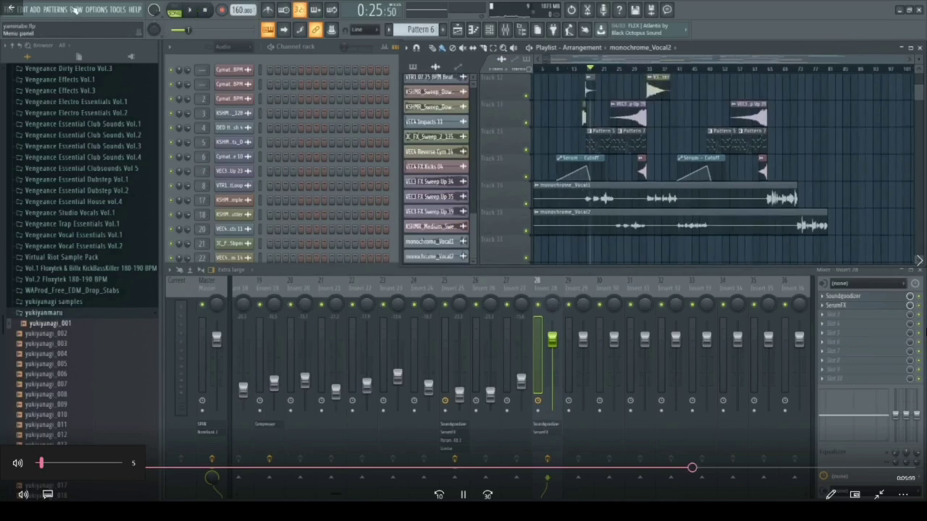
left_click(188, 11)
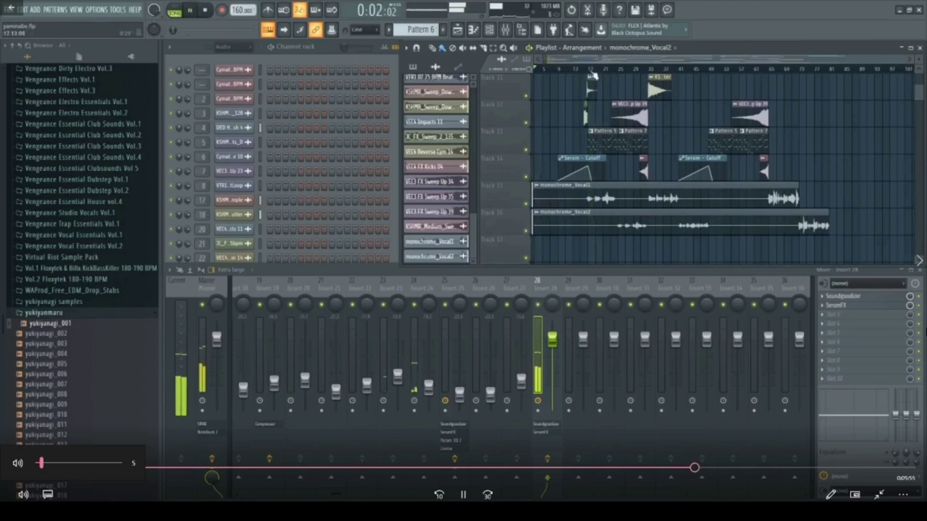
left_click(590, 70)
left_click(587, 70)
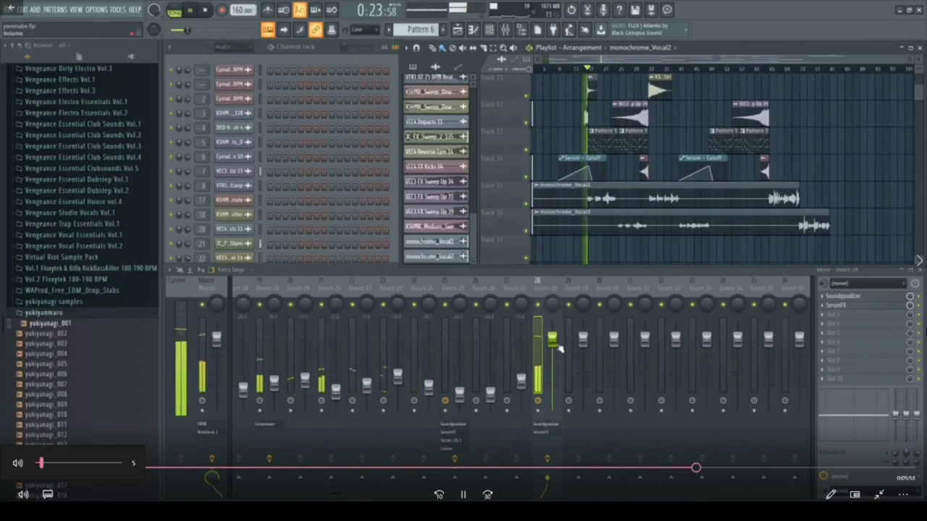
left_click_drag(553, 338, 552, 371)
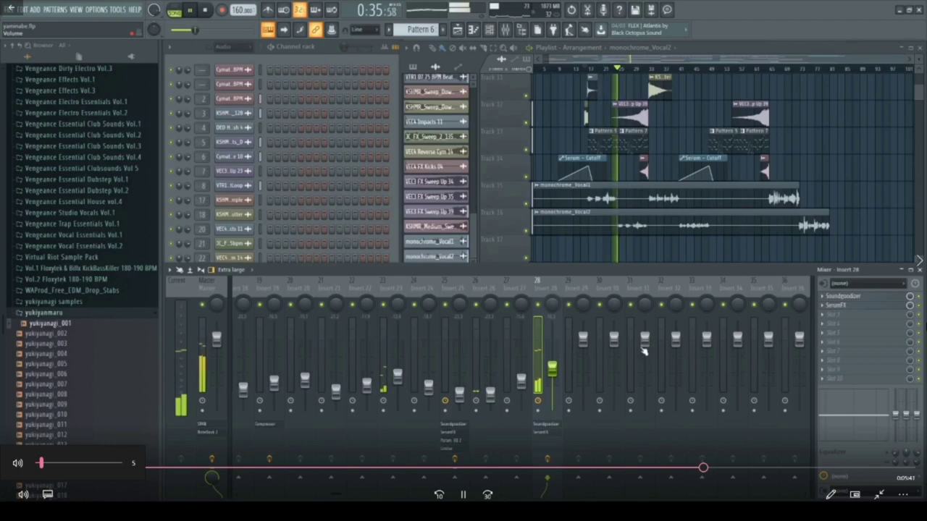
left_click_drag(639, 70, 590, 69)
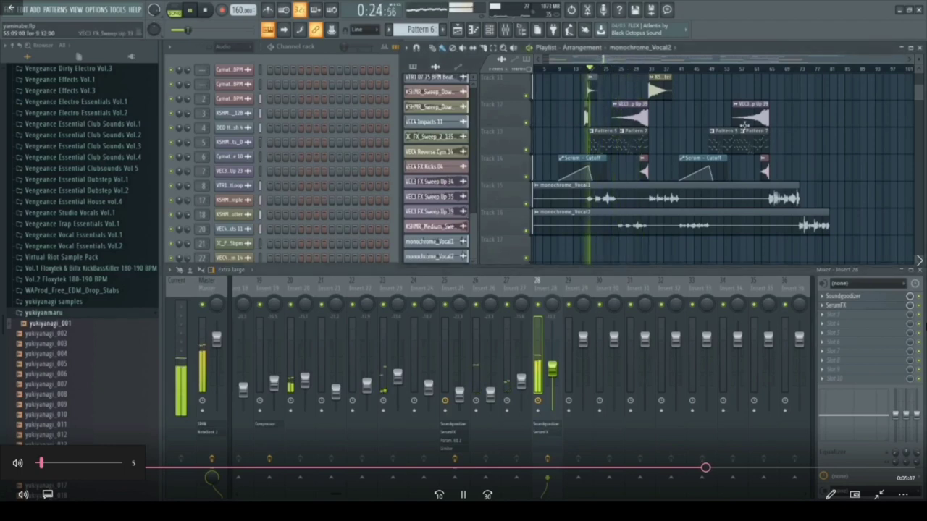
Step: Stop playback, load Replika after SerumFX on Insert 28 with its mix at 85% / 15%, and check the SerumFX settings
key("space")
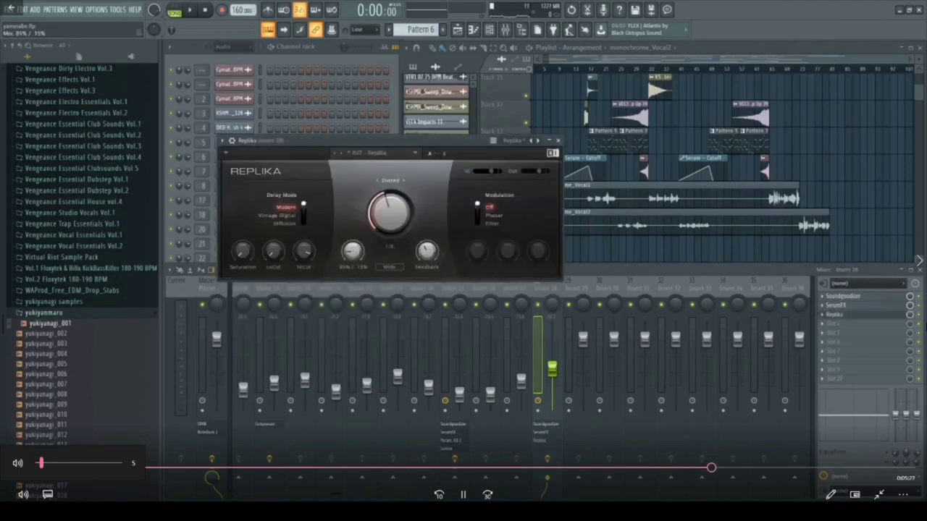
left_click(837, 305)
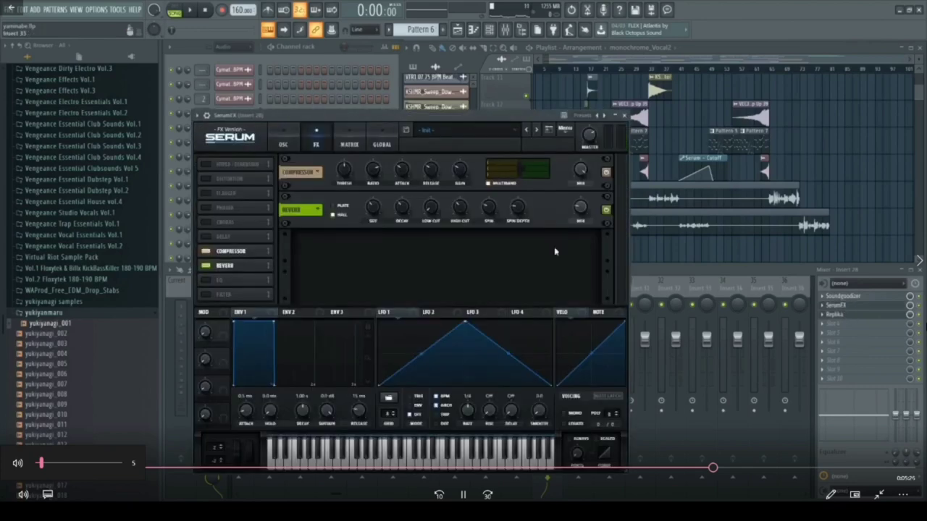
left_click(624, 116)
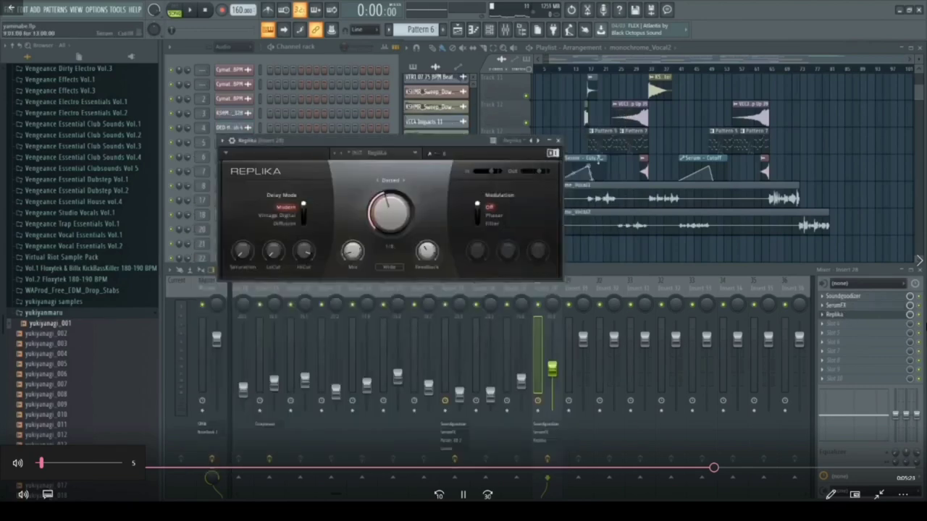
Step: Play the first vocal passage near bar 17 and the final vocal section near bar 65 to hear the Replika delay
left_click(588, 82)
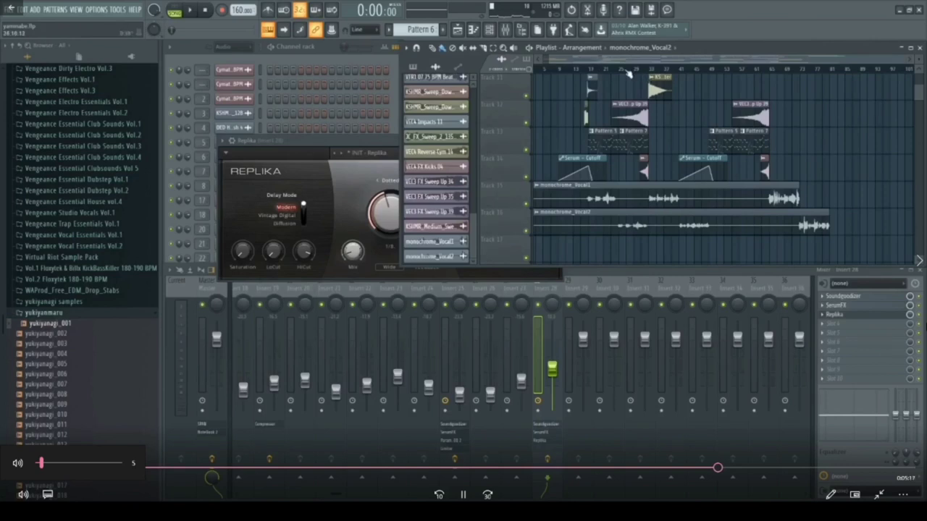
left_click(588, 70)
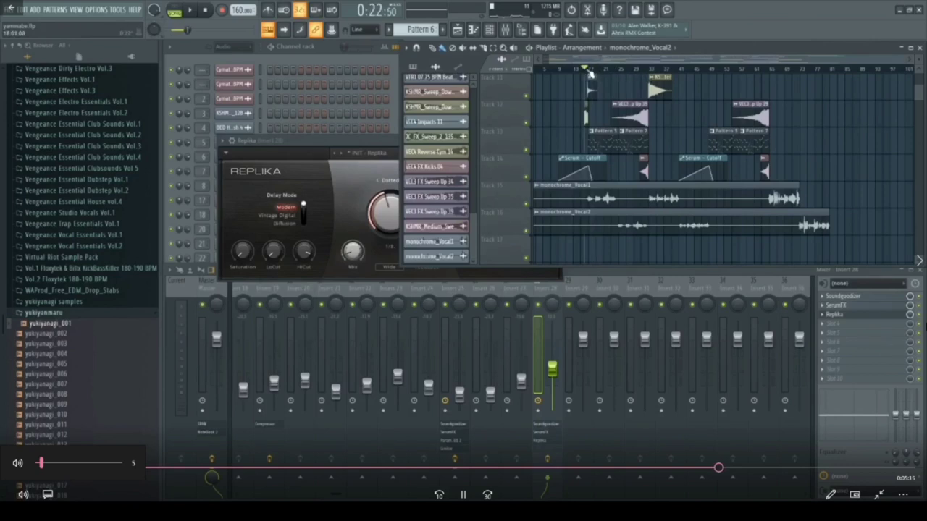
key("space")
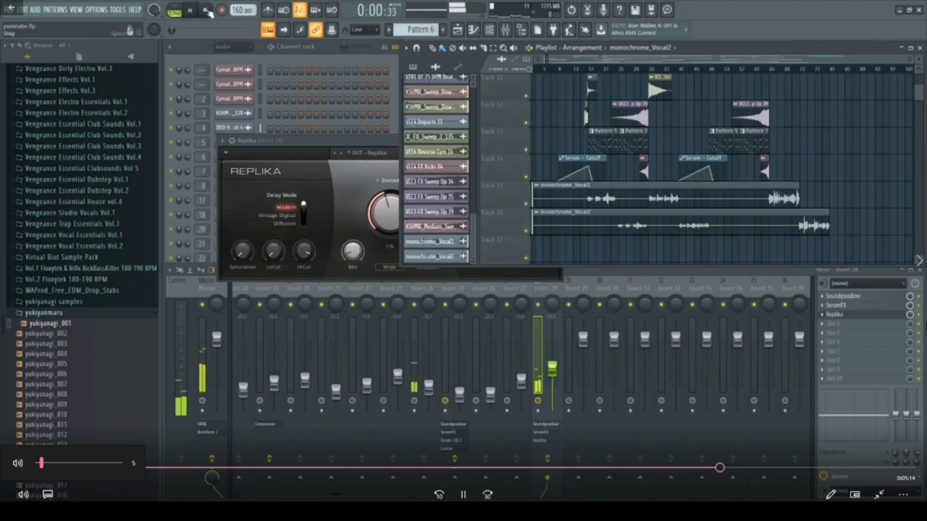
left_click(563, 69)
left_click(572, 70)
left_click(589, 71)
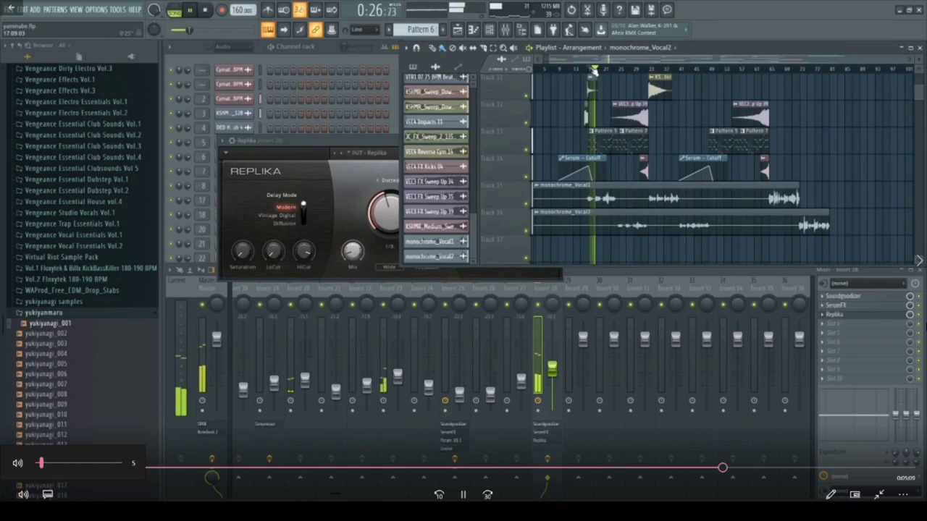
left_click(586, 69)
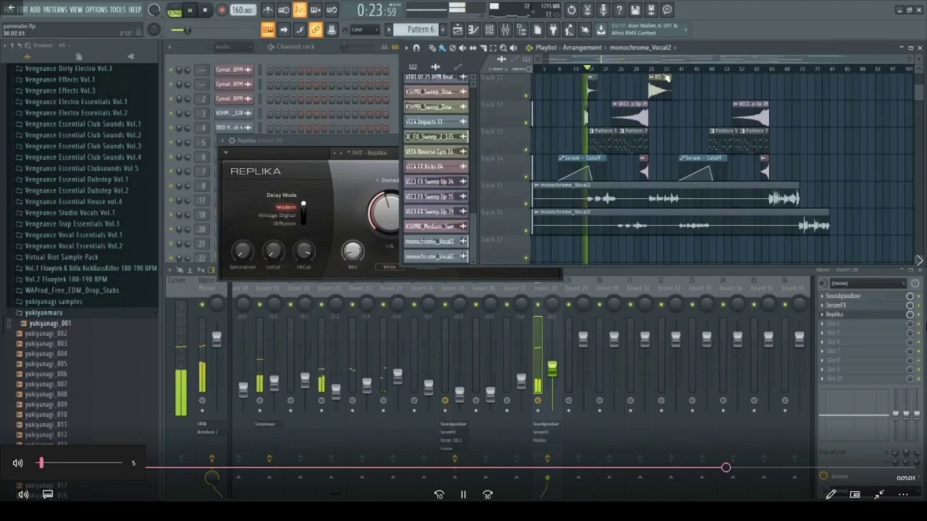
left_click(769, 69)
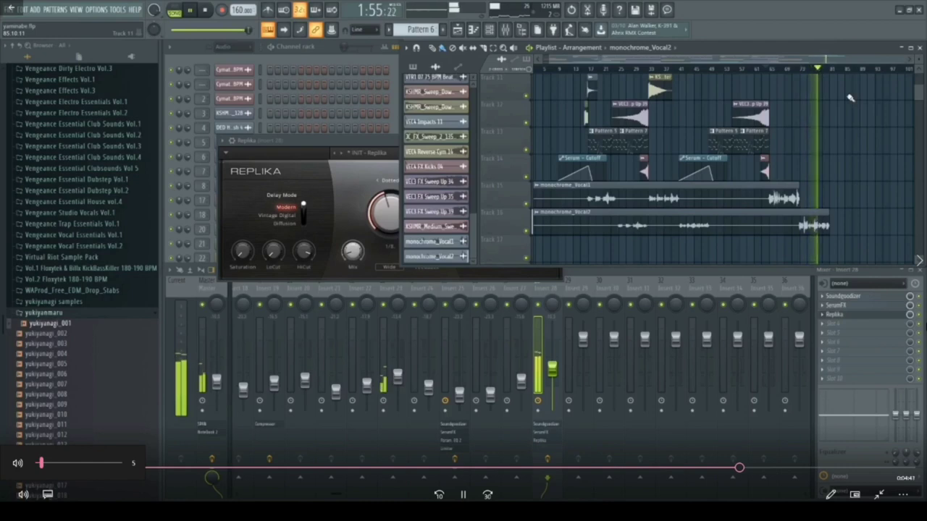
left_click(768, 68)
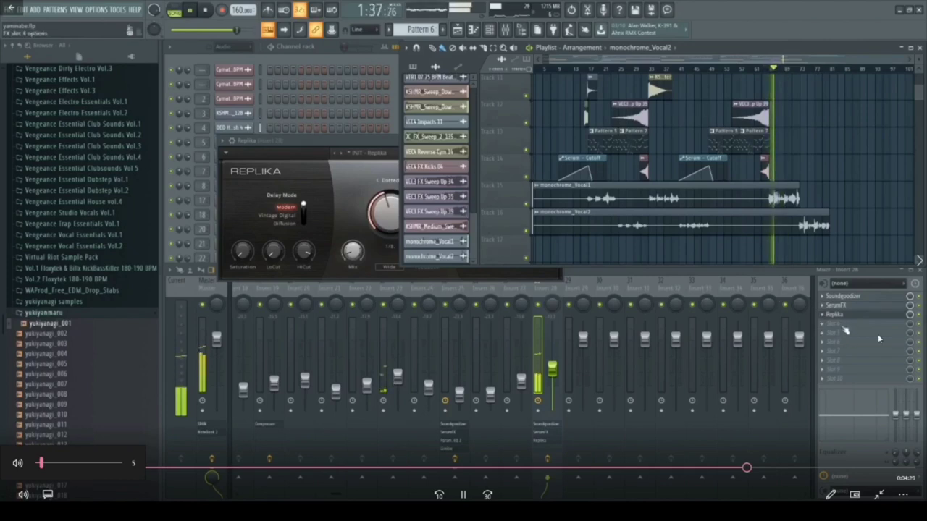
Step: Insert Fruity Limiter between Soundgoodizer and SerumFX on Insert 28, and set the track's fader to -10.9 dB while auditioning the vocals
key("ctrl+z")
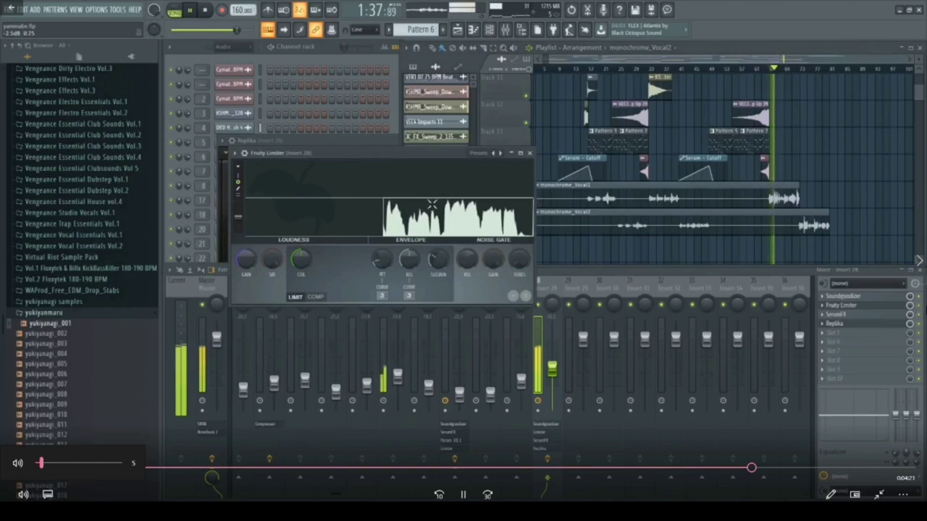
left_click(650, 69)
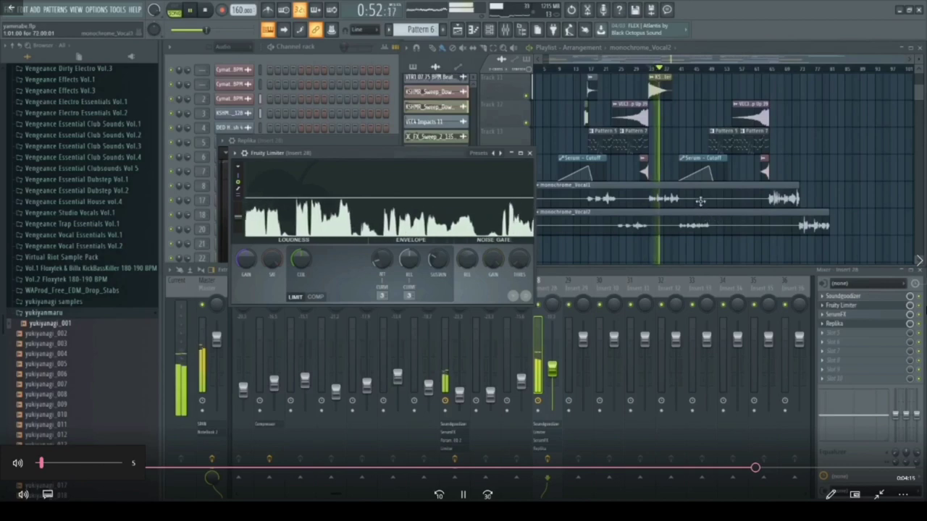
left_click(769, 69)
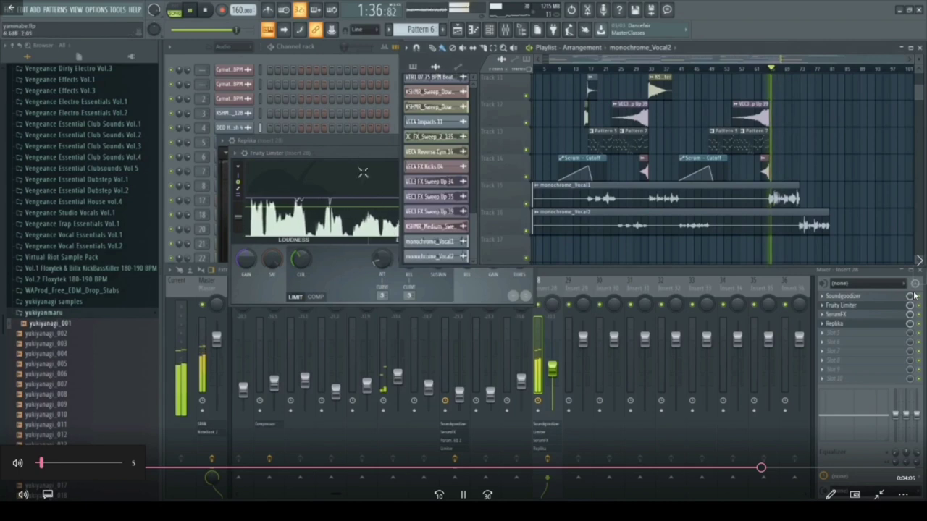
left_click(363, 172)
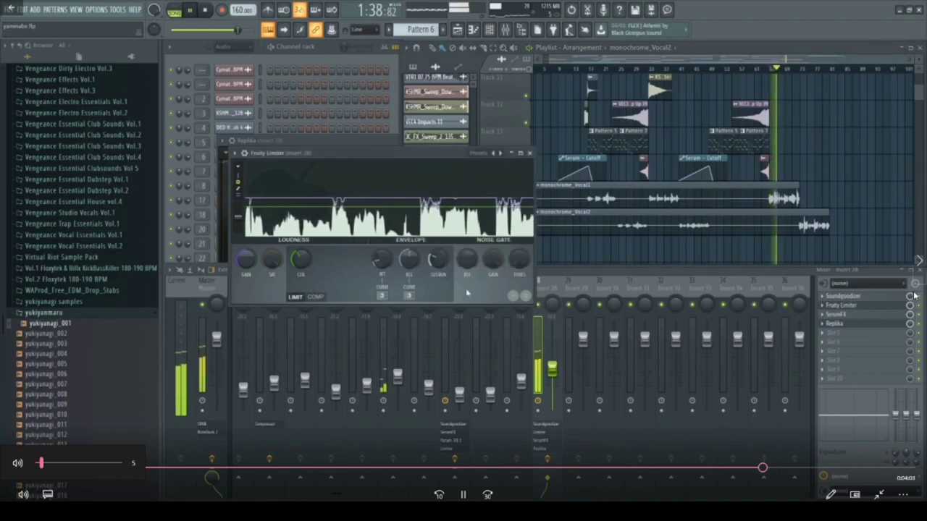
left_click(556, 371)
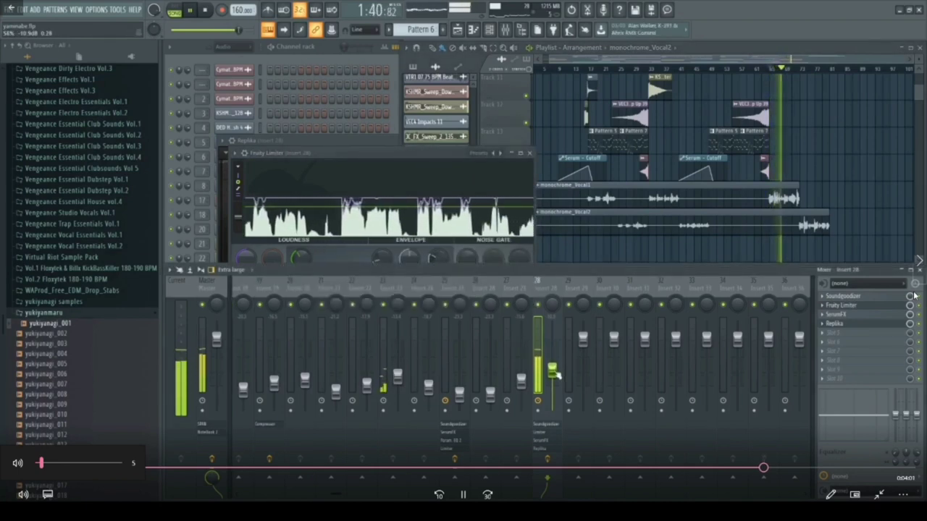
Step: Close the Fruity Limiter and Replika windows, keeping the Playlist open
left_click(414, 156)
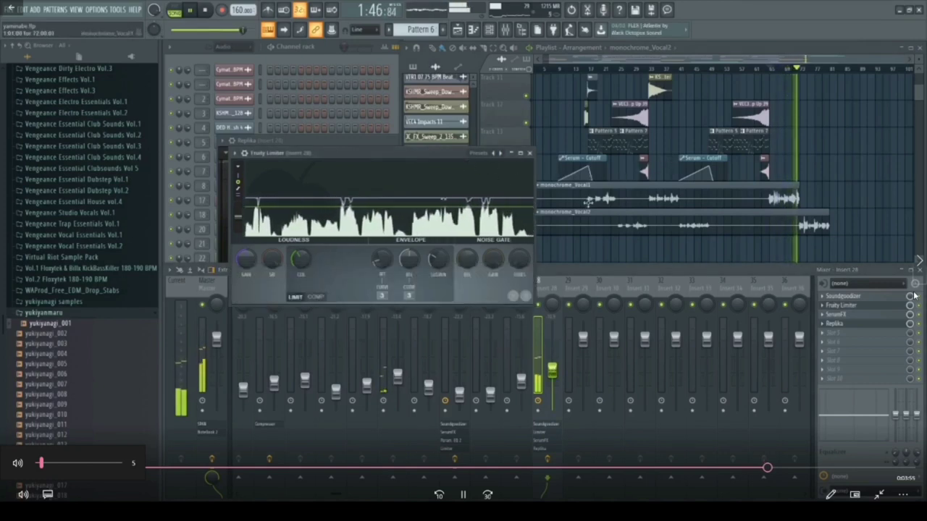
double_click(408, 161)
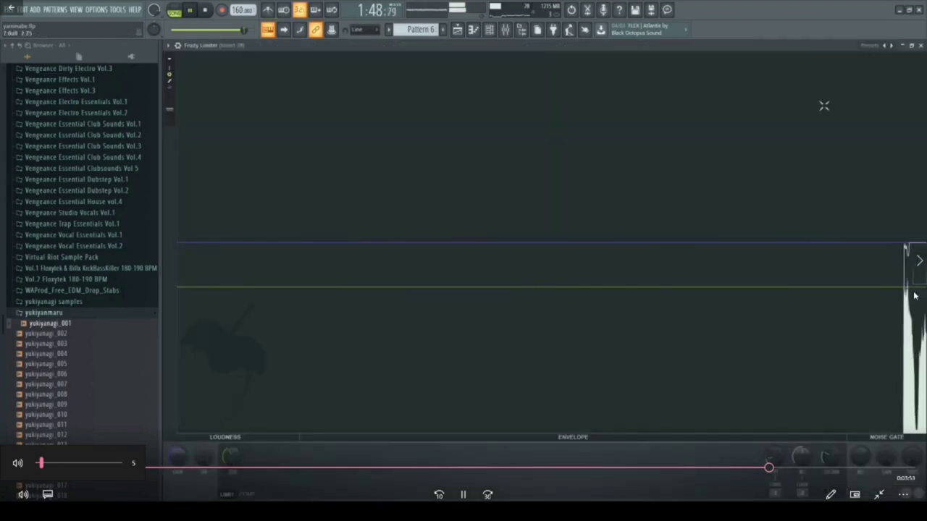
key("Escape")
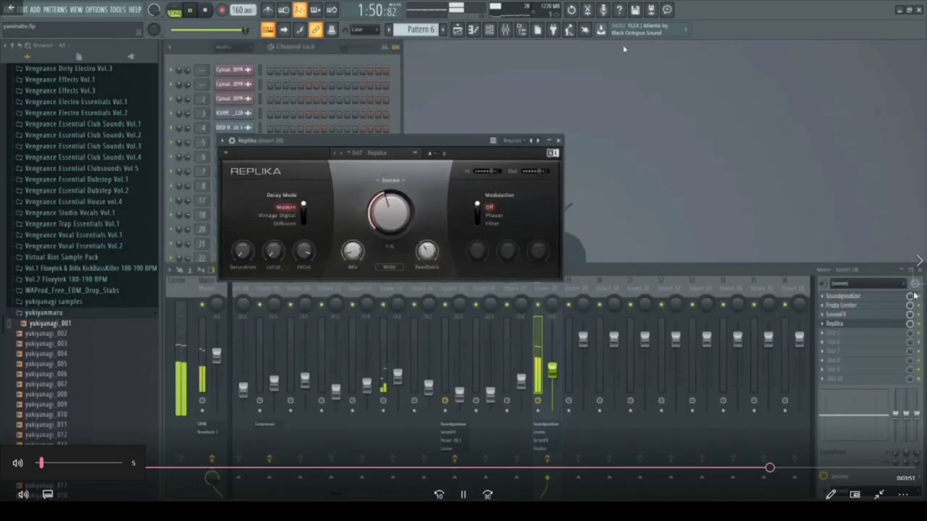
key("F5")
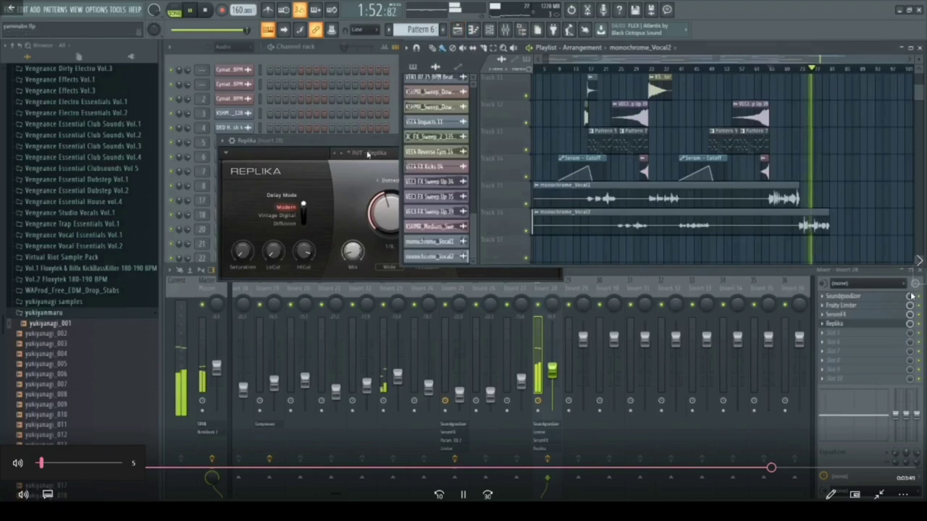
left_click(550, 153)
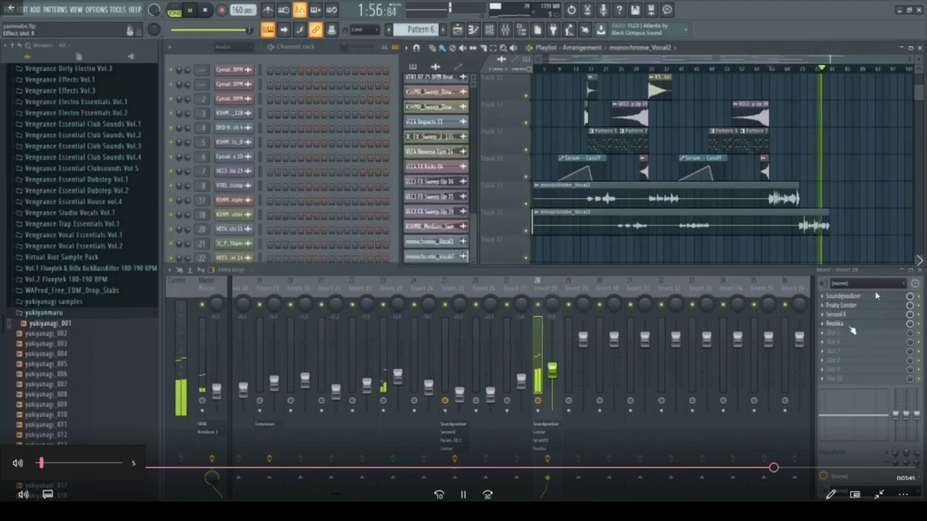
Step: Move Fruity Limiter below Replika to slot 5 on Insert 28 and briefly play from the first vocal entry
mouse_move(863, 330)
left_mouse_down()
mouse_move(851, 320)
mouse_move(853, 333)
left_mouse_up()
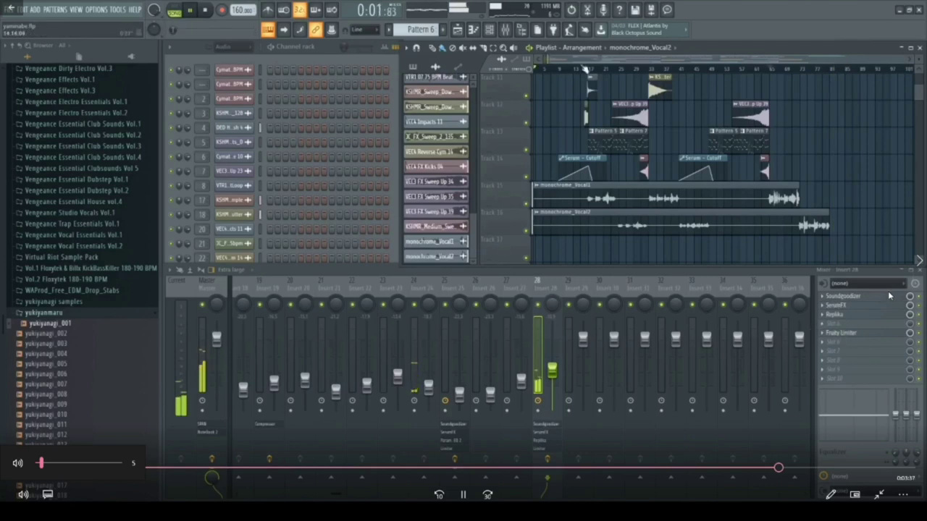
left_click(582, 69)
key("space")
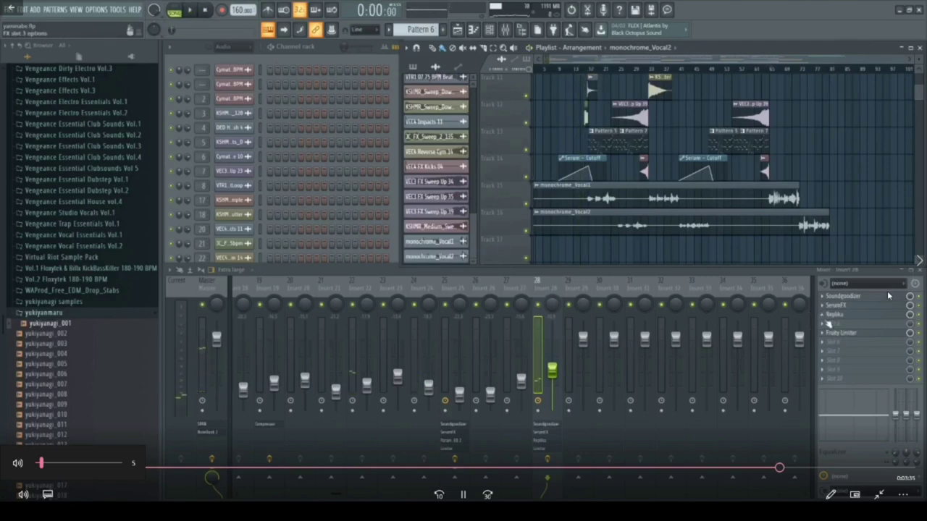